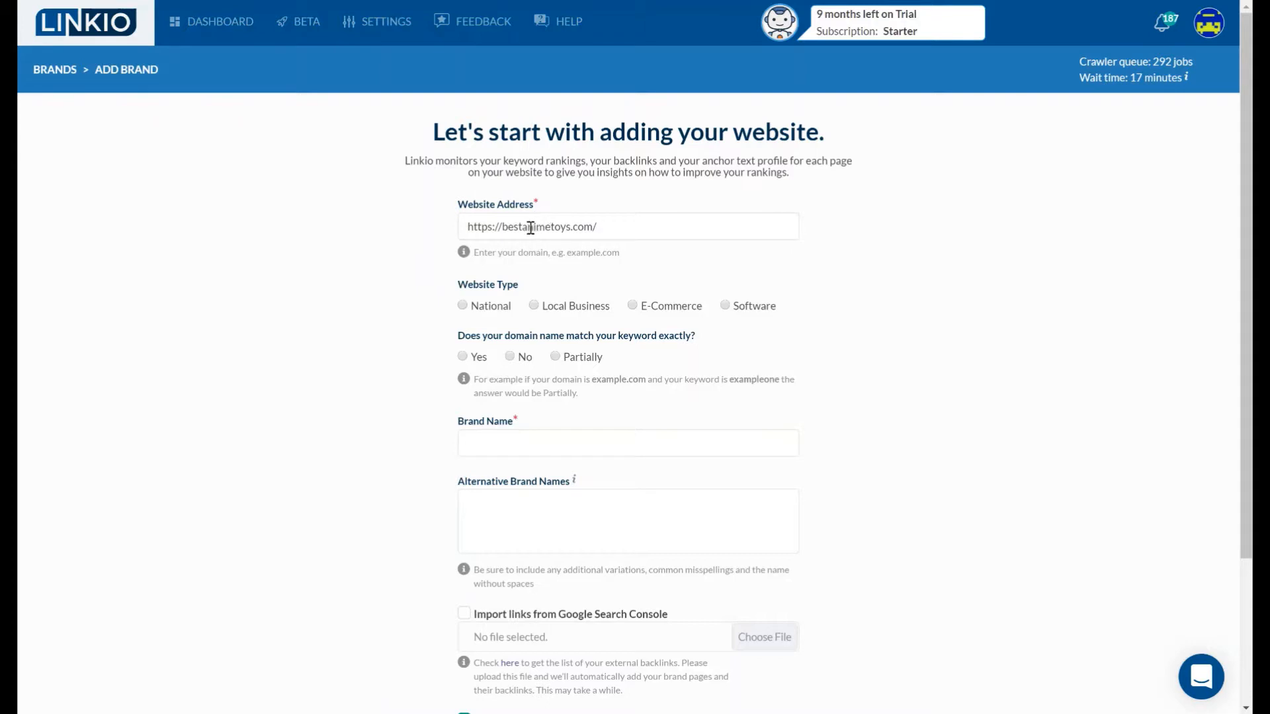
- Set the website type to E-Commerce, mark the domain name as an exact keyword match, and enter EMD as the brand name
left_click(494, 228)
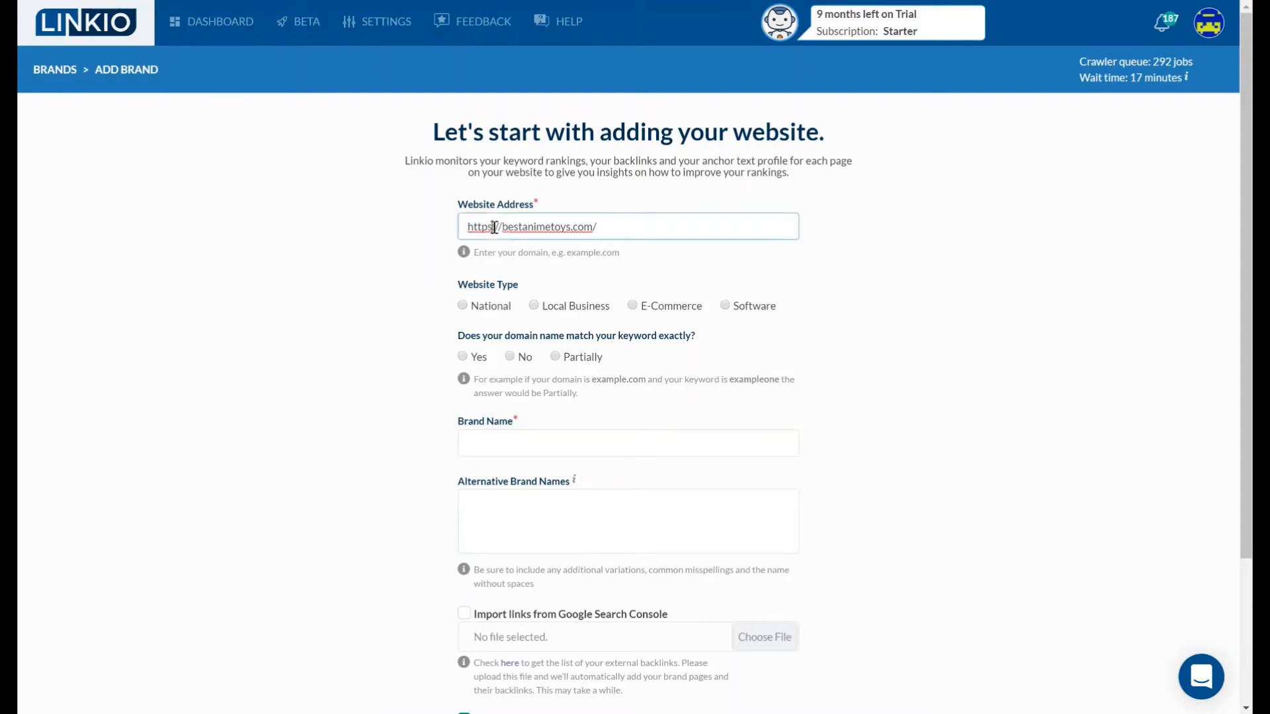
left_click(632, 305)
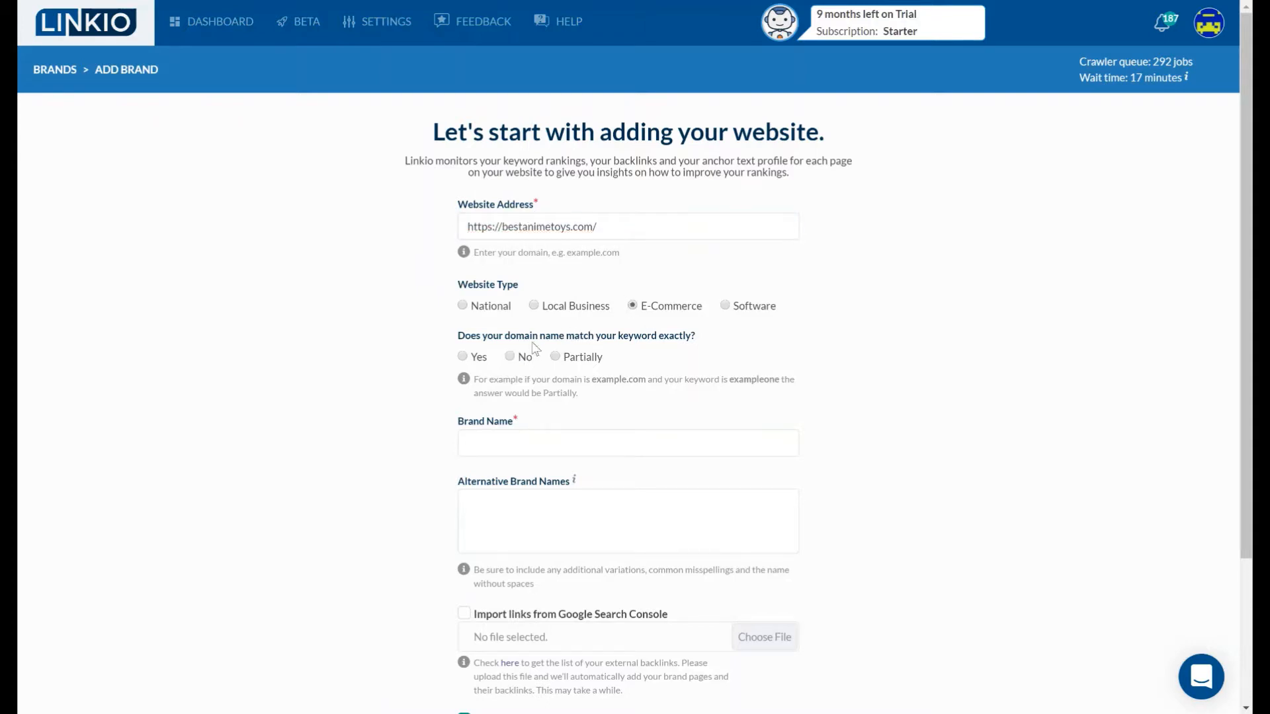
left_click(463, 357)
left_click(481, 434)
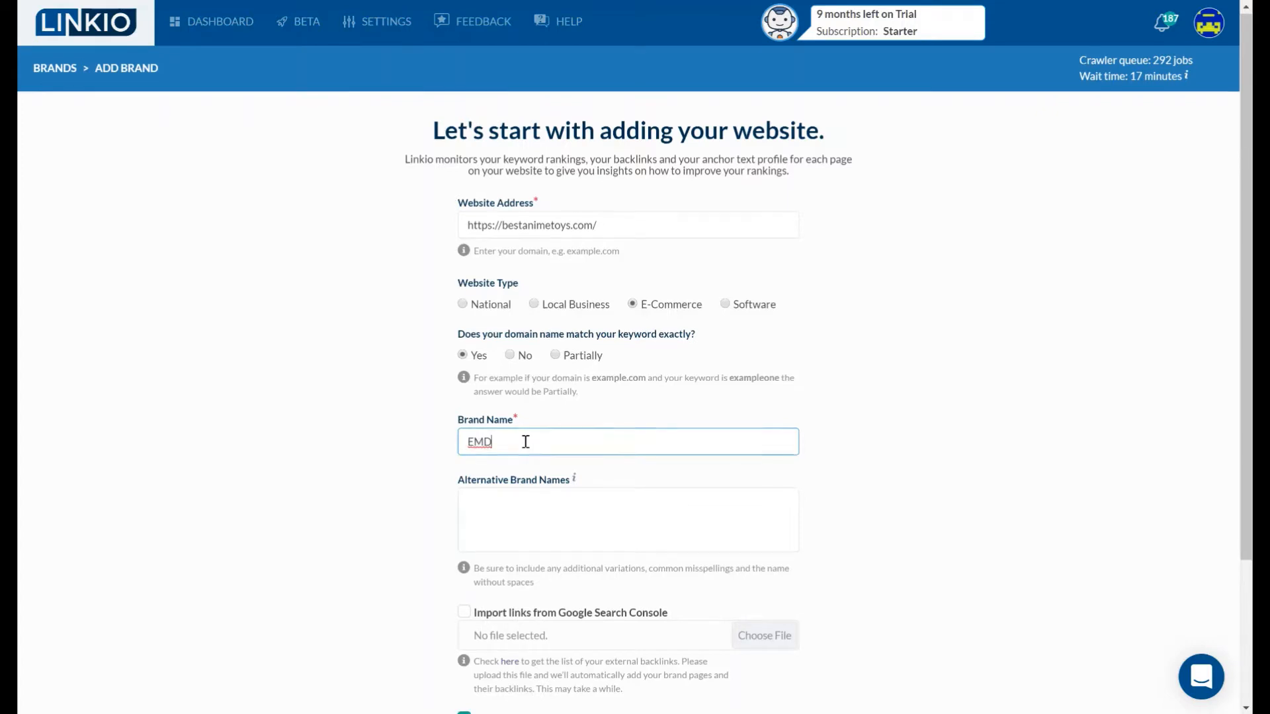
scroll(456, 375, "down", 1)
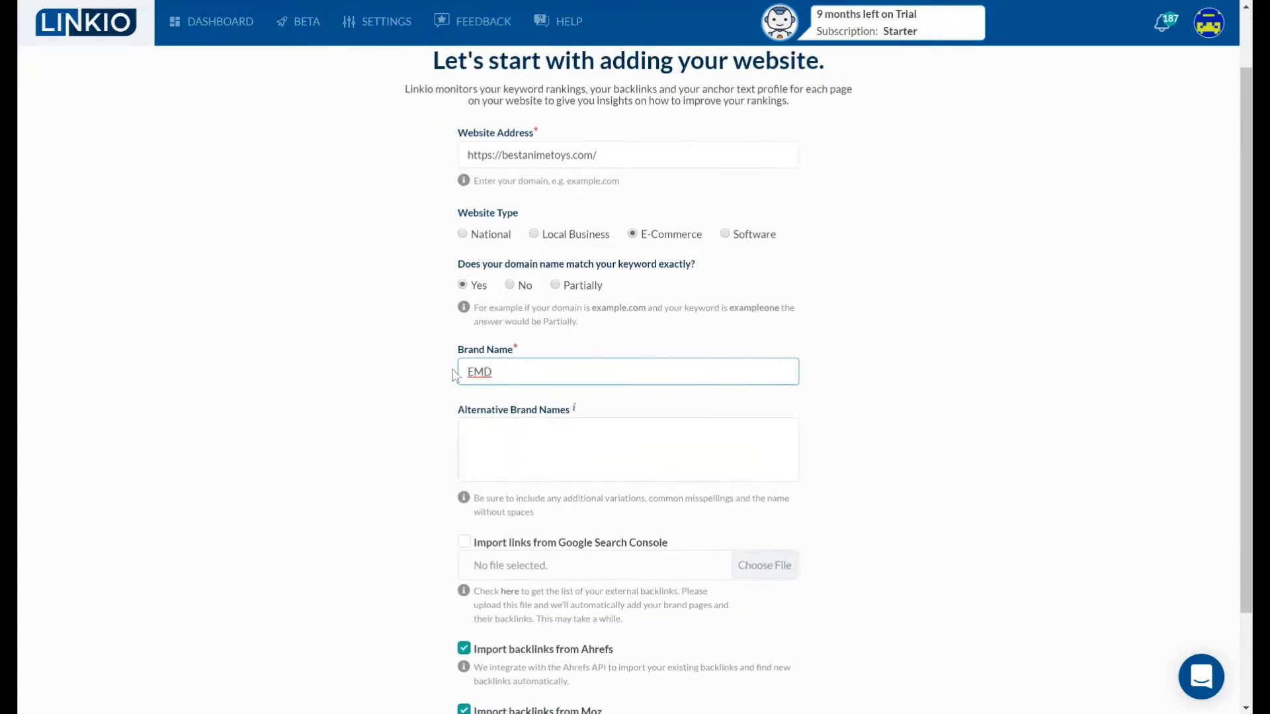
- Leave the alternative brand names empty, turn off the backlink import from Moz, and submit the new brand
left_click(481, 447)
scroll(478, 448, "down", 2)
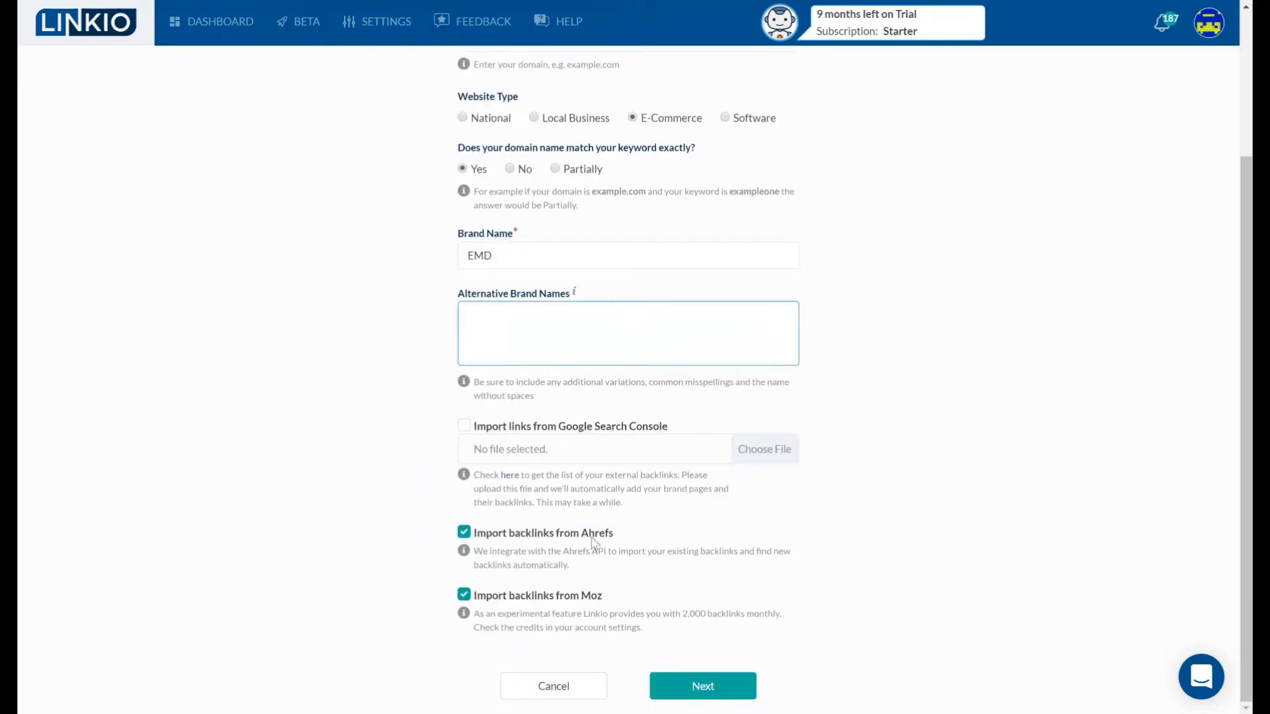
left_click(548, 597)
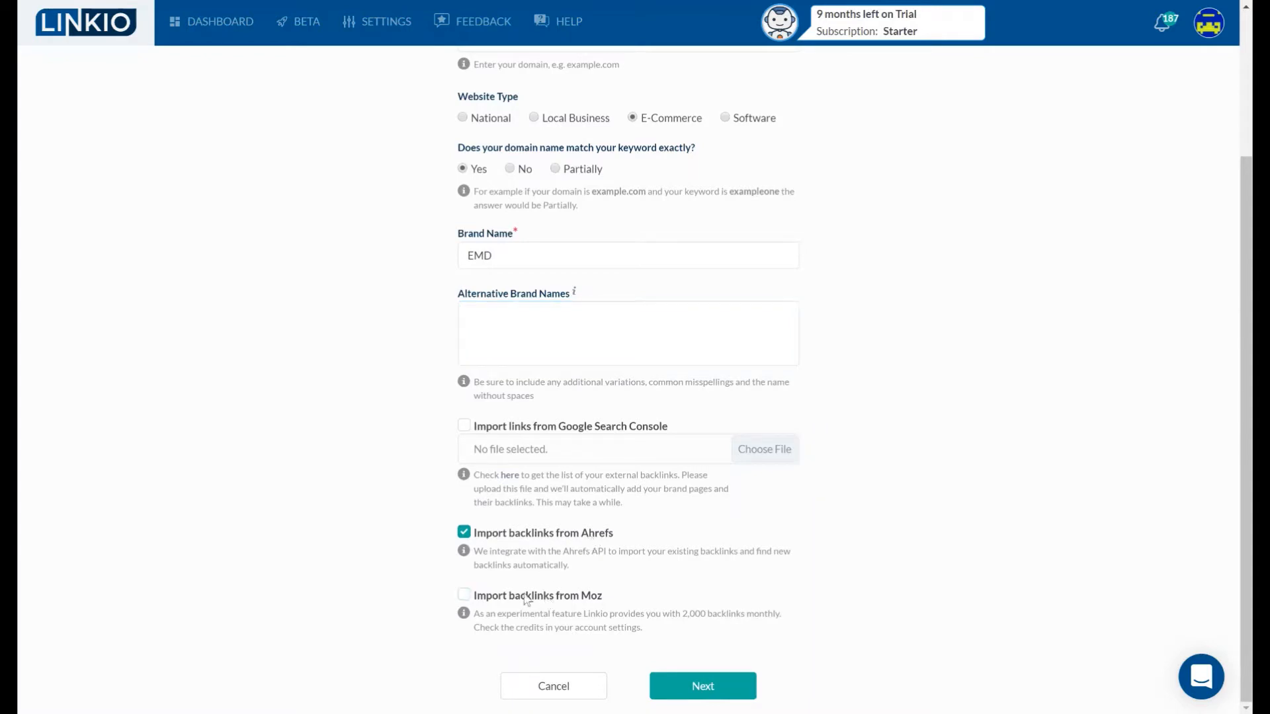
left_click(692, 688)
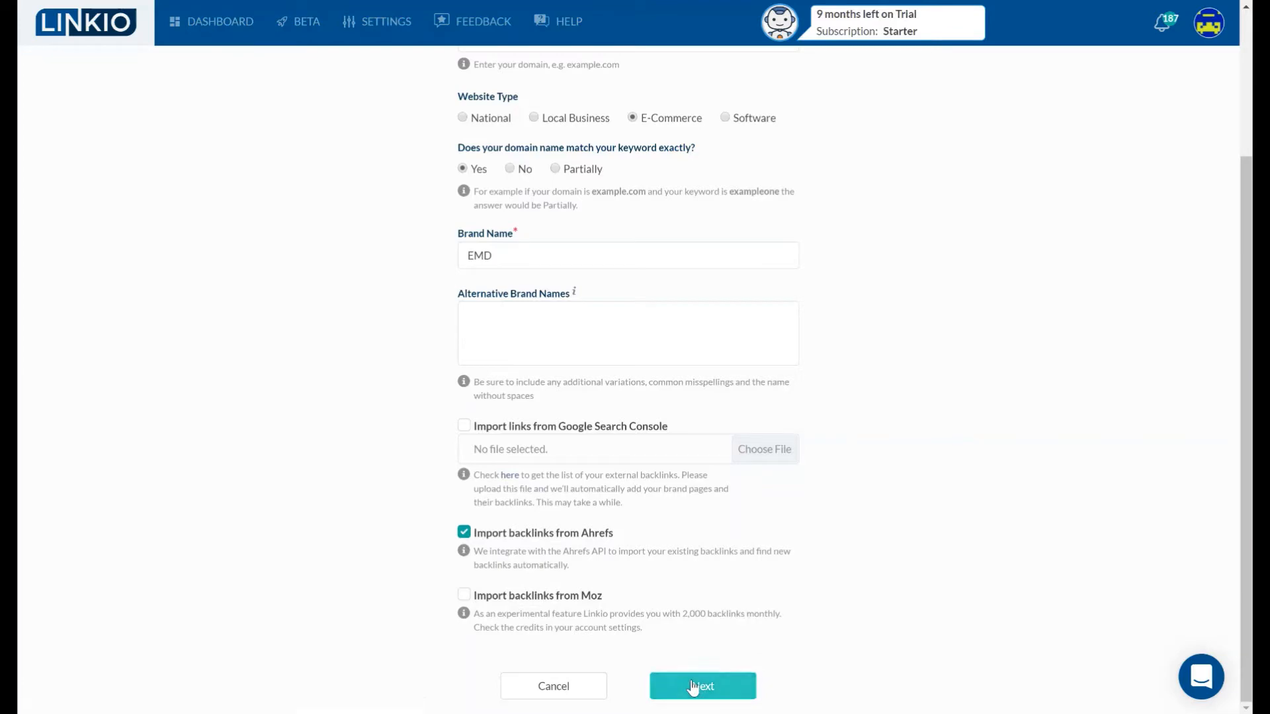
left_click(733, 676)
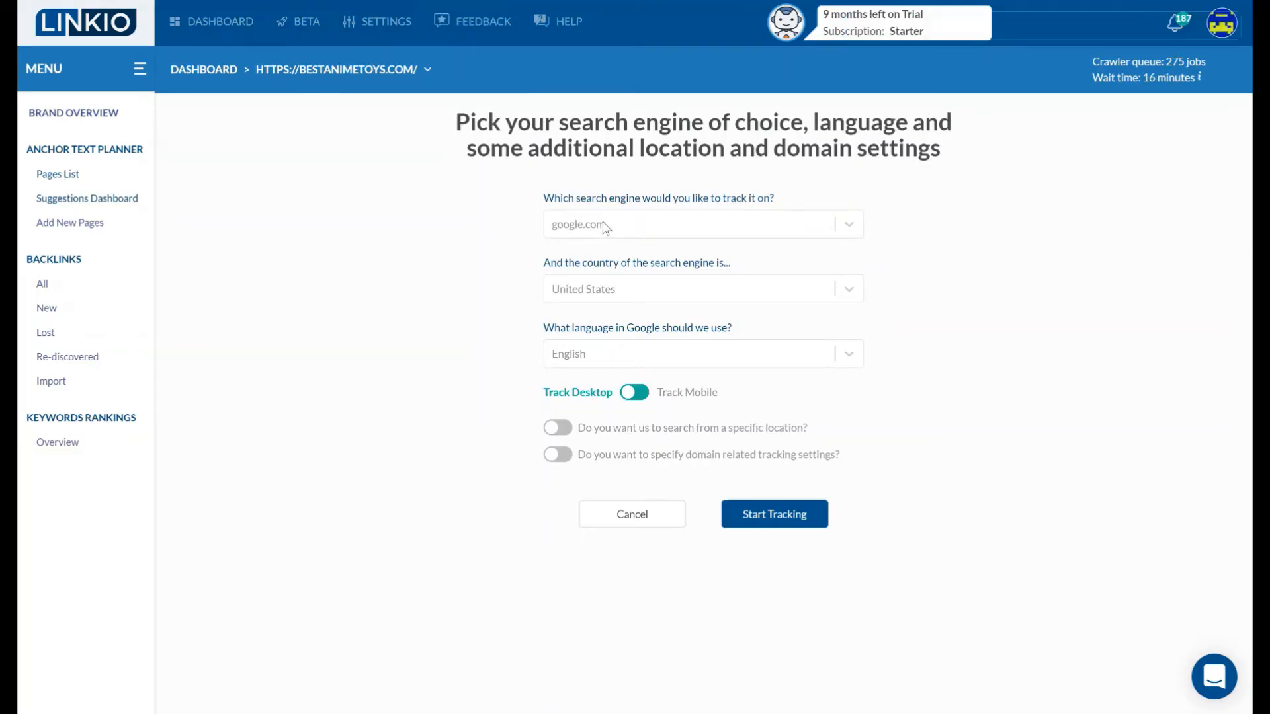
- Start tracking with the google.com, United States, English desktop settings and open the brand's keyword rank tracker setup
left_click(768, 516)
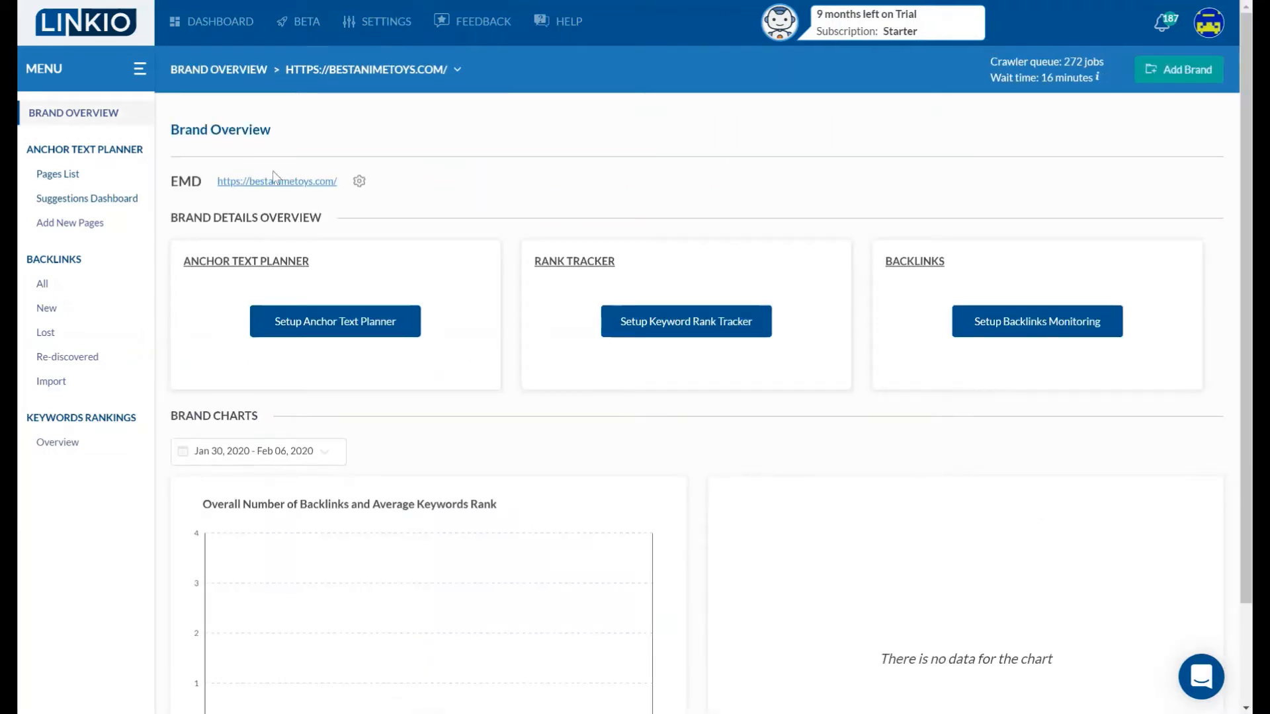
left_click(654, 331)
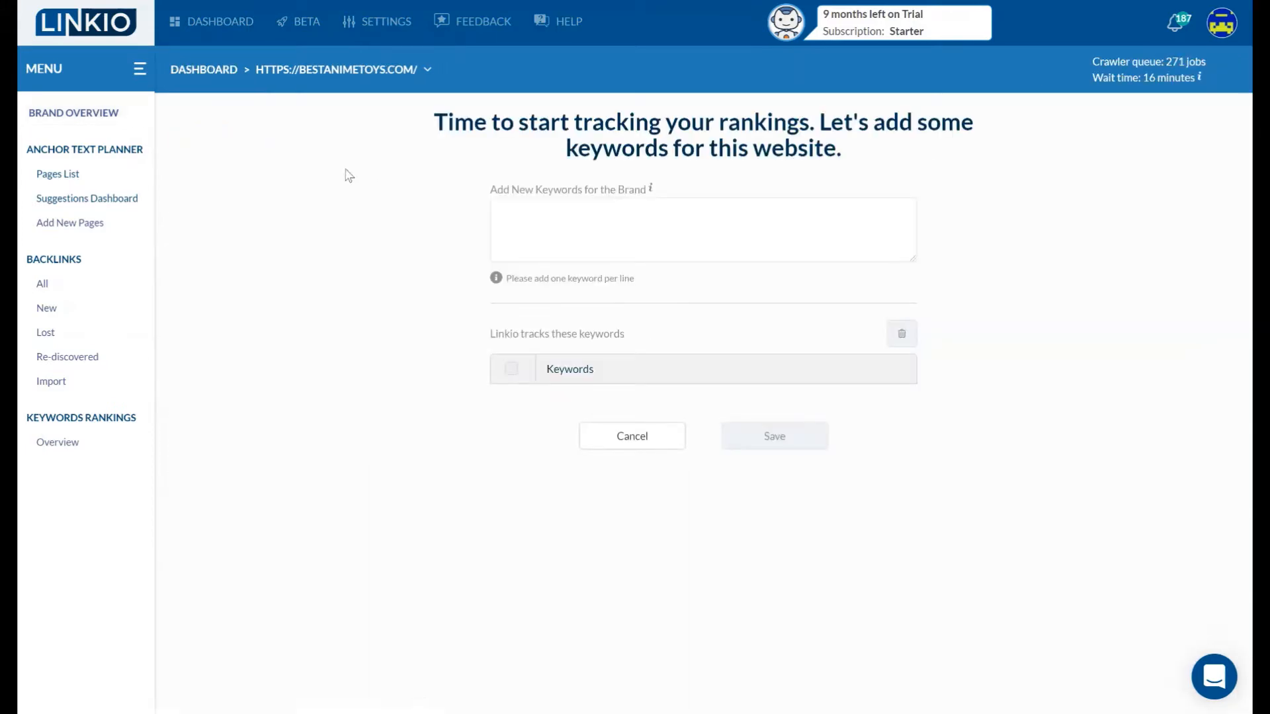
- Switch to the PowerPoint slide, copy the three keywords below the exact match domain address, and return to Linkio
key("alt+Tab")
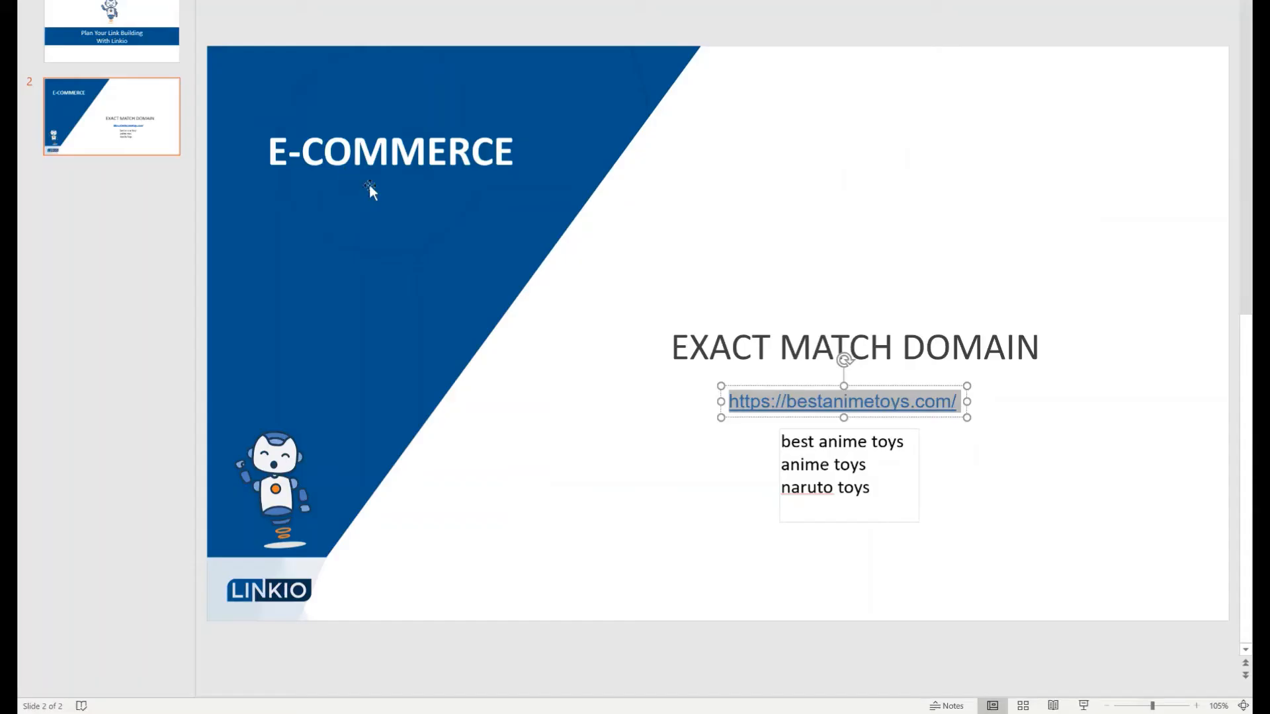
left_click(816, 468)
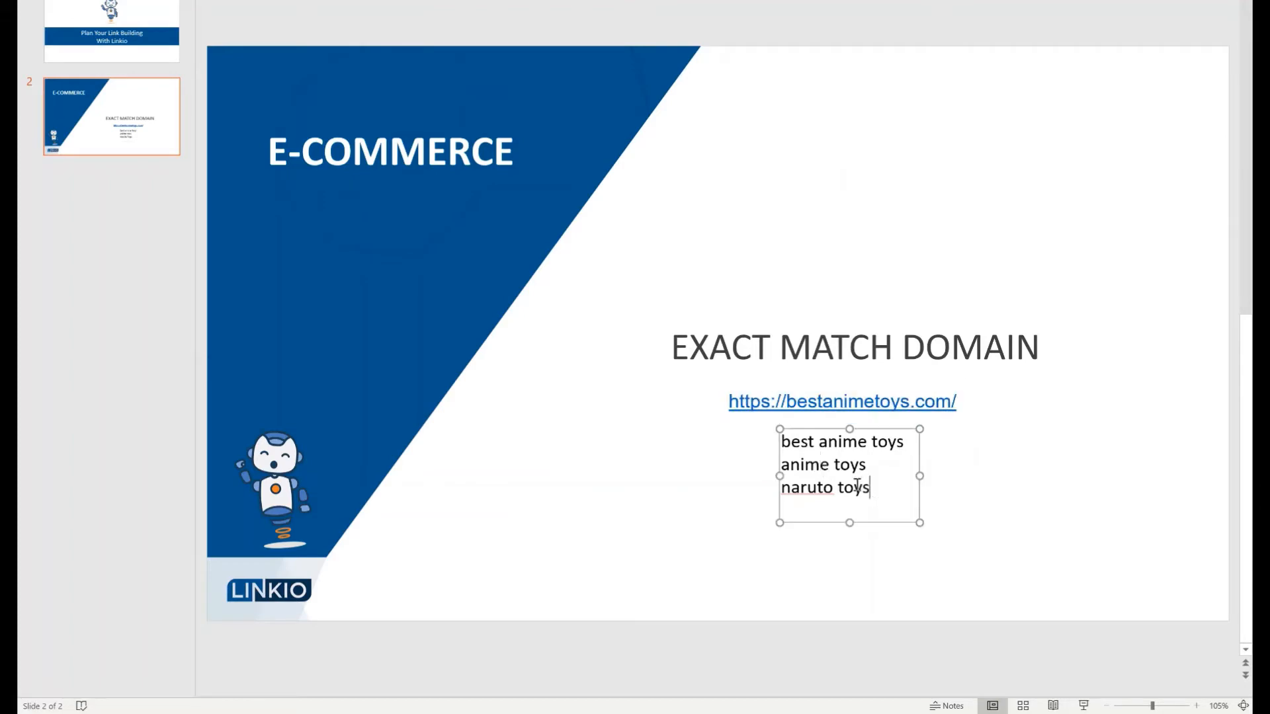
left_click_drag(877, 491, 790, 443)
key("ctrl+c")
key("alt+Tab")
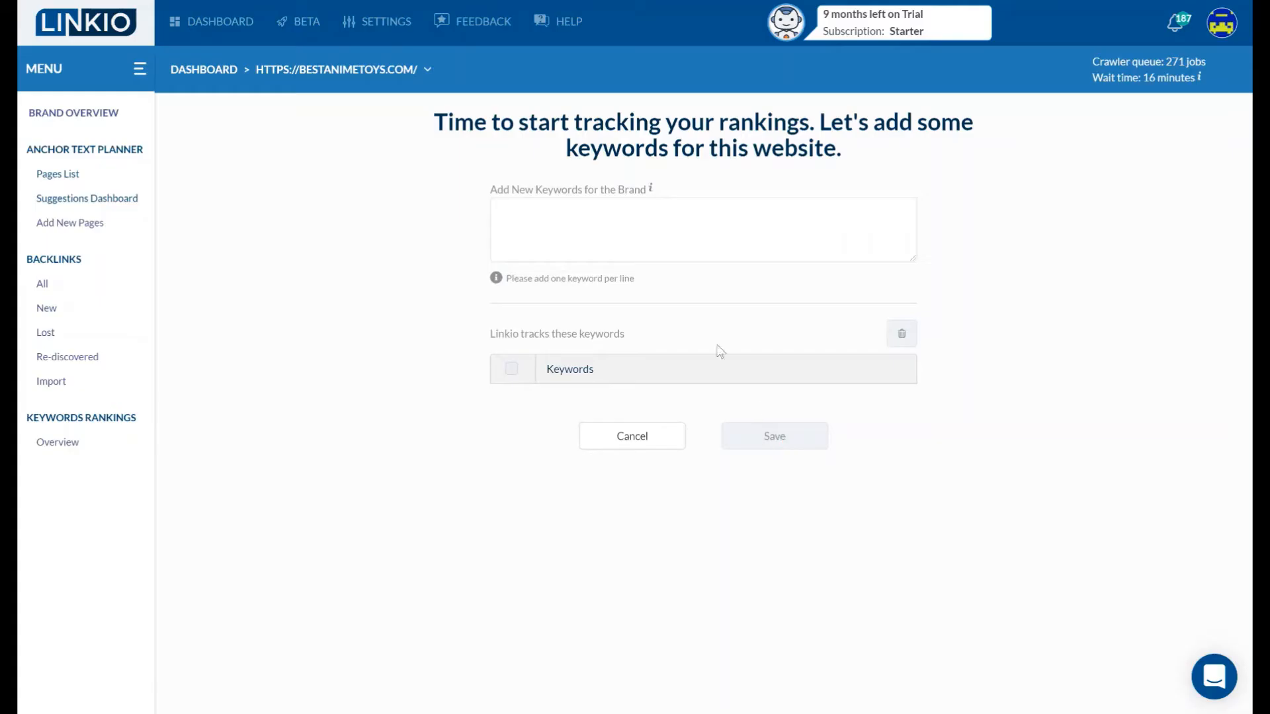
- Add the keywords best anime toys, anime toys and naruto toys to the brand, one per line, and save them
left_click(614, 250)
key("ctrl+v")
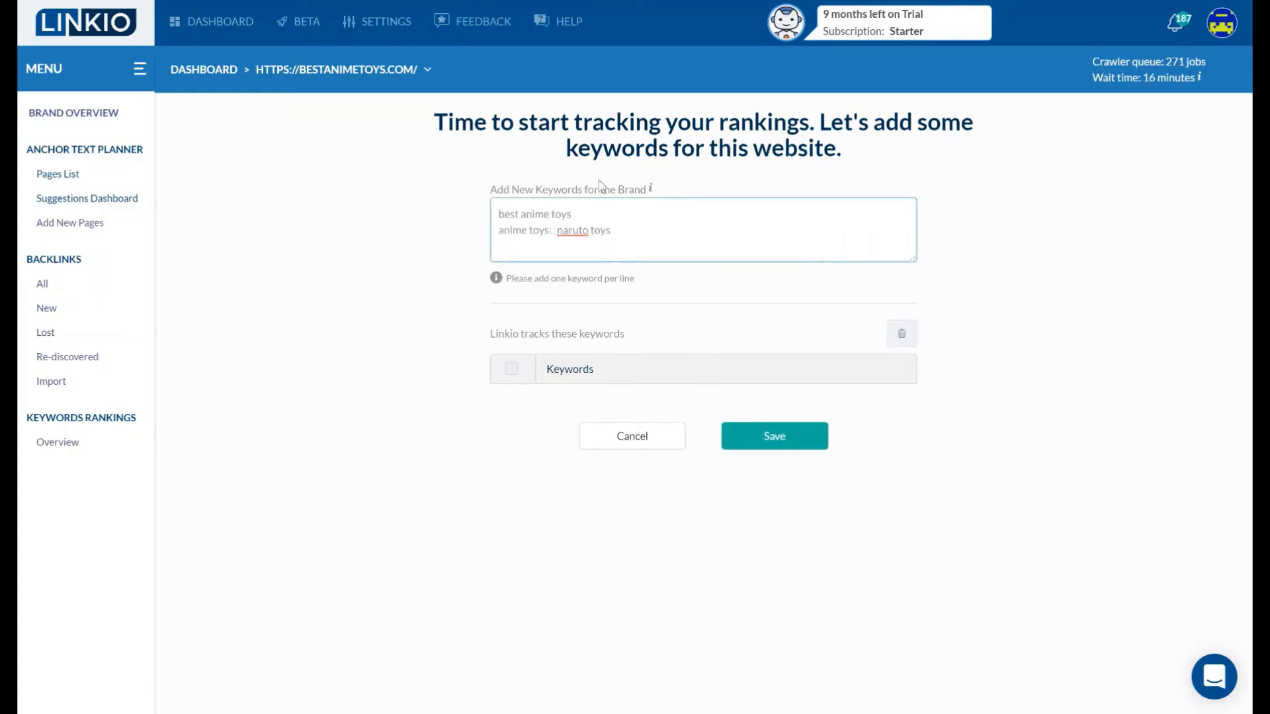
key("BackSpace")
key("Return")
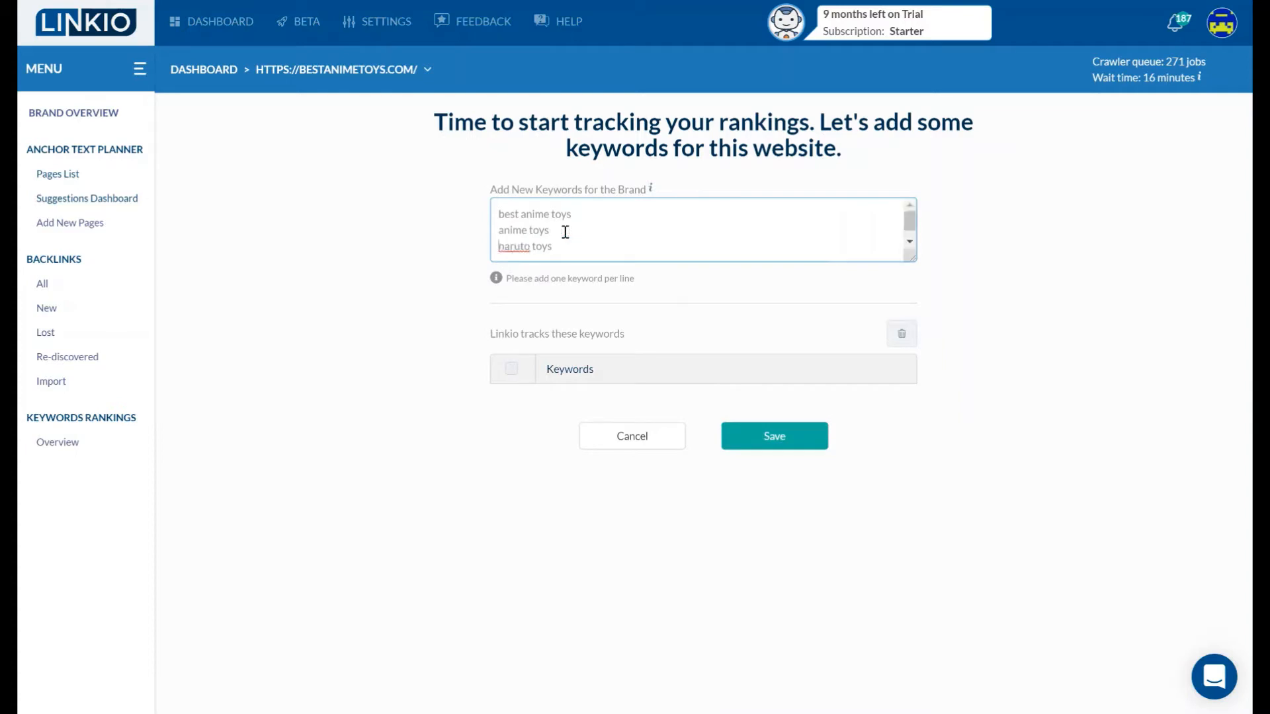
left_click(763, 433)
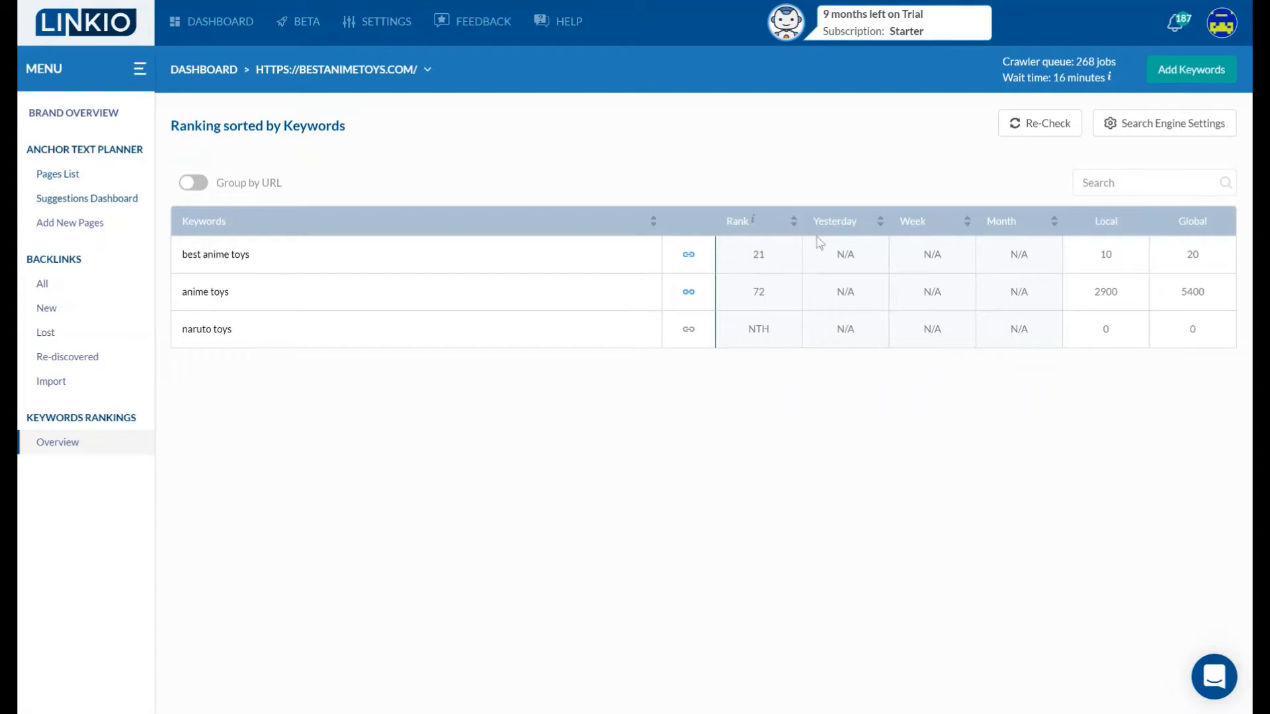
- Review the current rank of each tracked keyword in the rankings table
left_click(781, 259)
triple_click(219, 287)
left_click(763, 295)
double_click(216, 329)
left_click(216, 329)
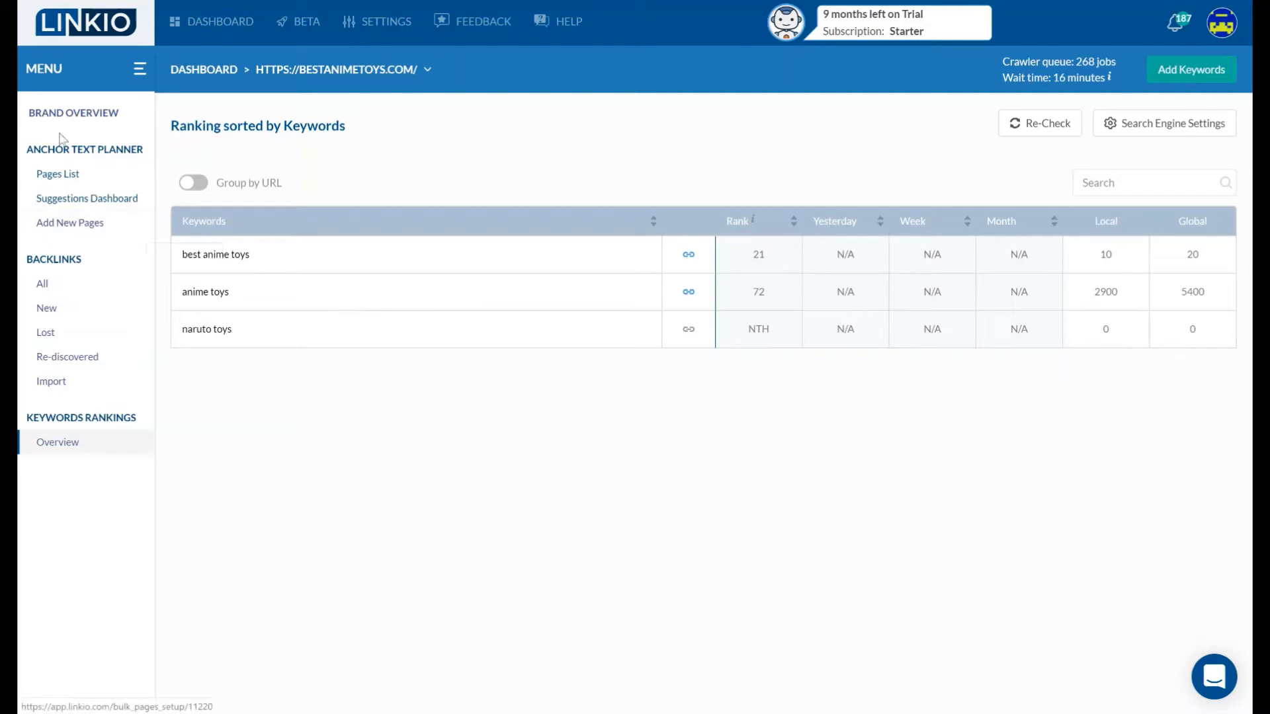
- Group the keyword rankings overview by URL to examine which page ranks for the tracked keywords
left_click(93, 226)
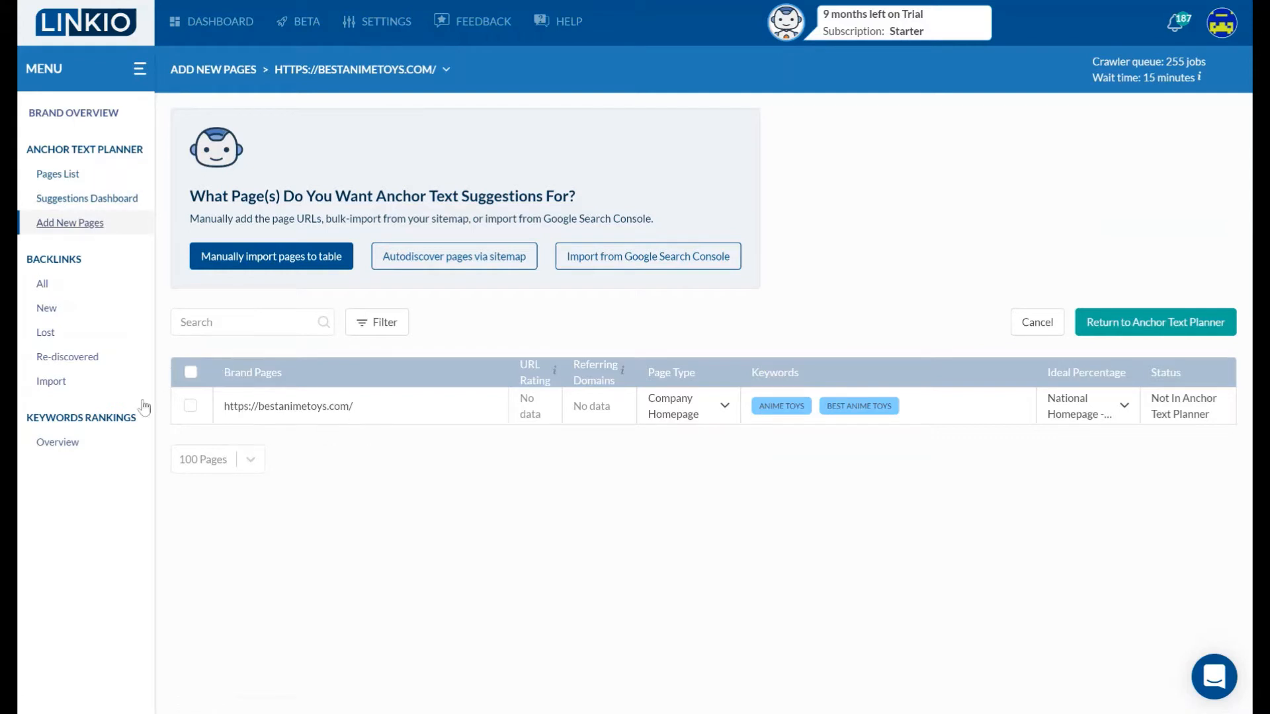
left_click(77, 445)
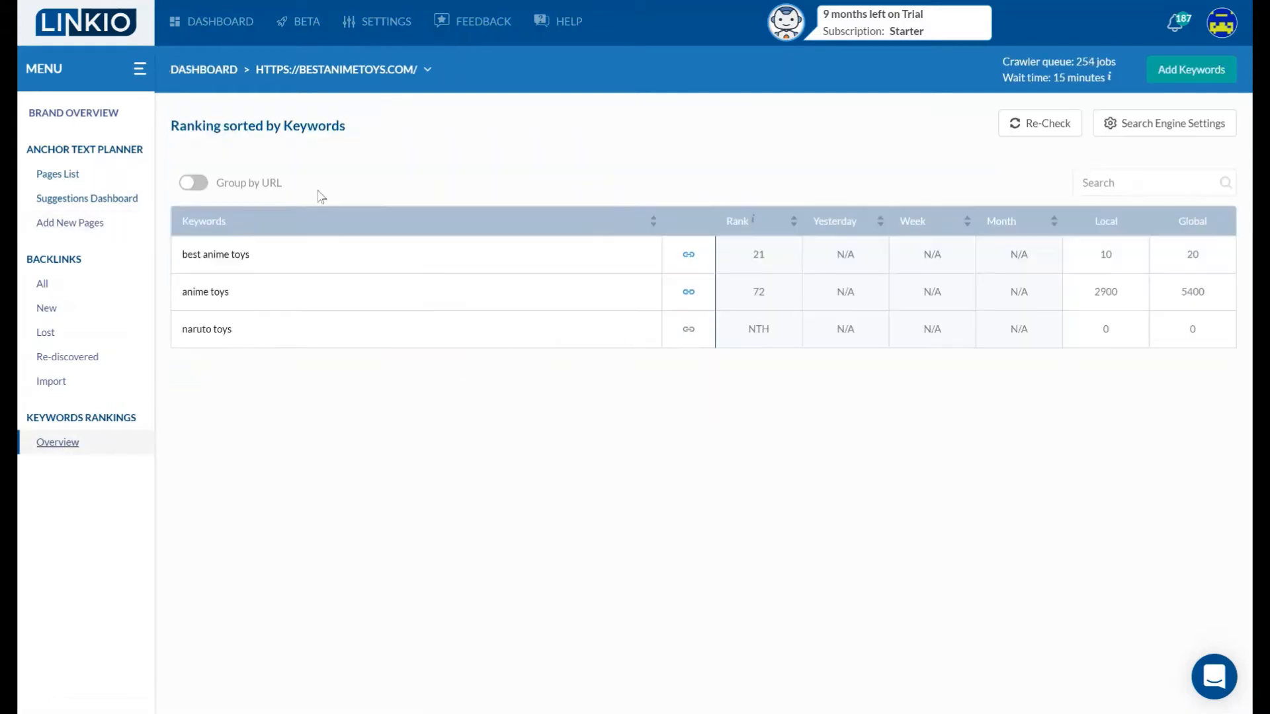
left_click(193, 184)
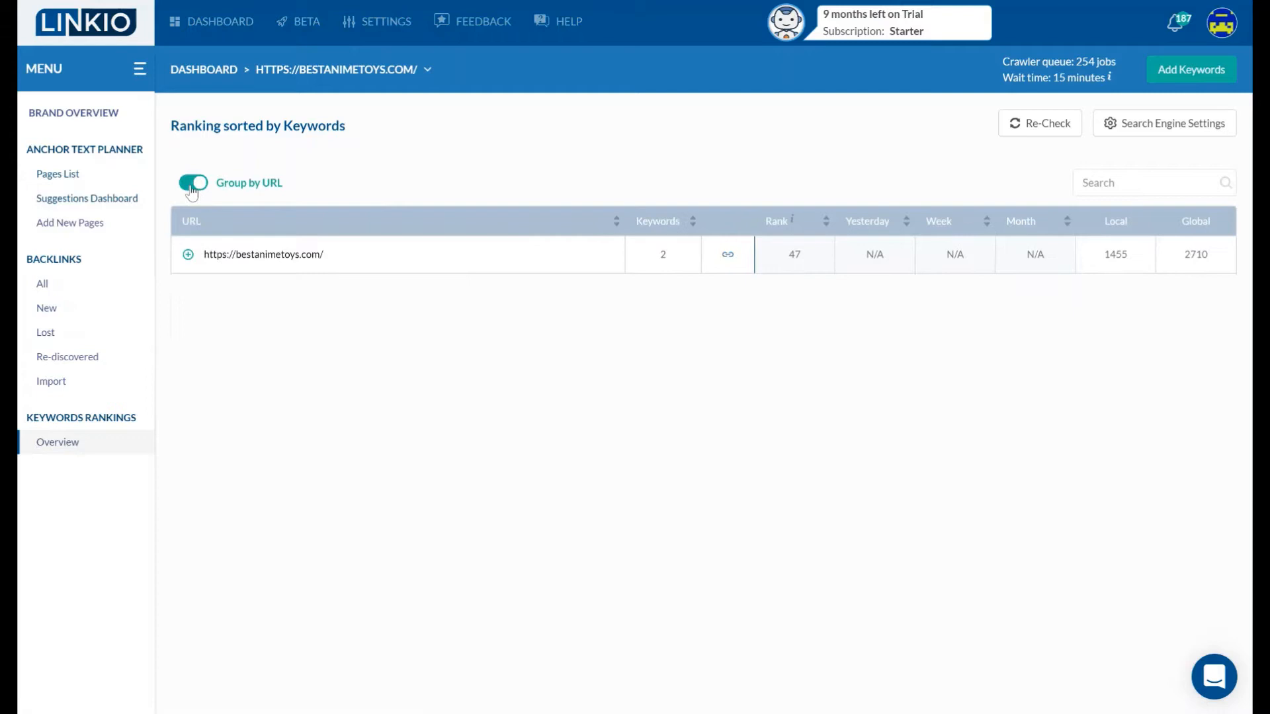
triple_click(255, 256)
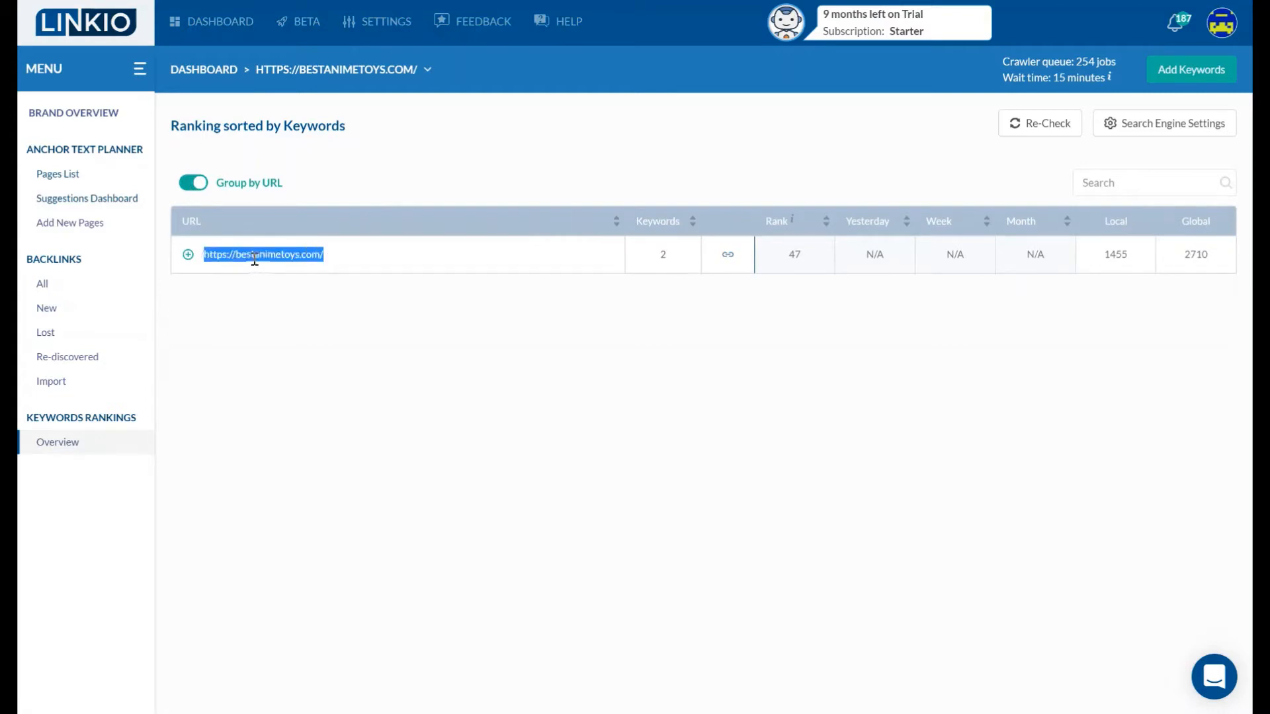
- Add the bestanimetoys.com homepage to the anchor text planner with National Homepage - Exact Match Domain as its ideal percentage
left_click(99, 225)
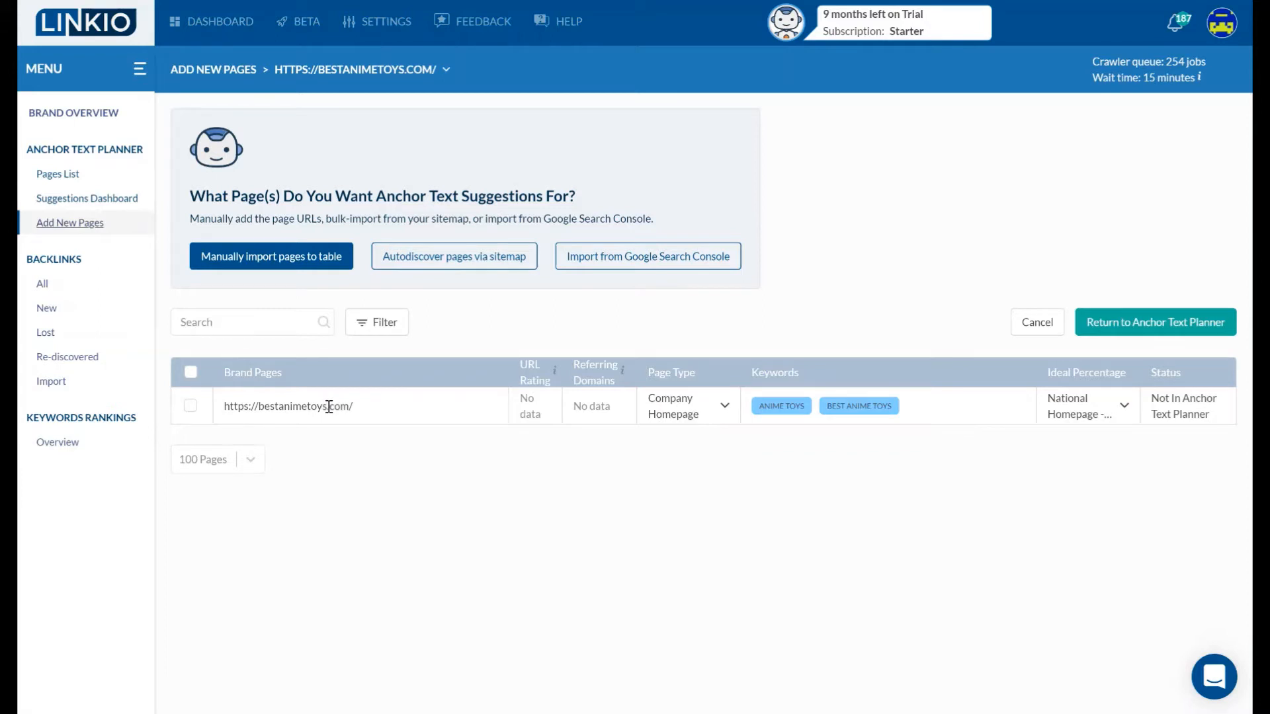
left_click(191, 408)
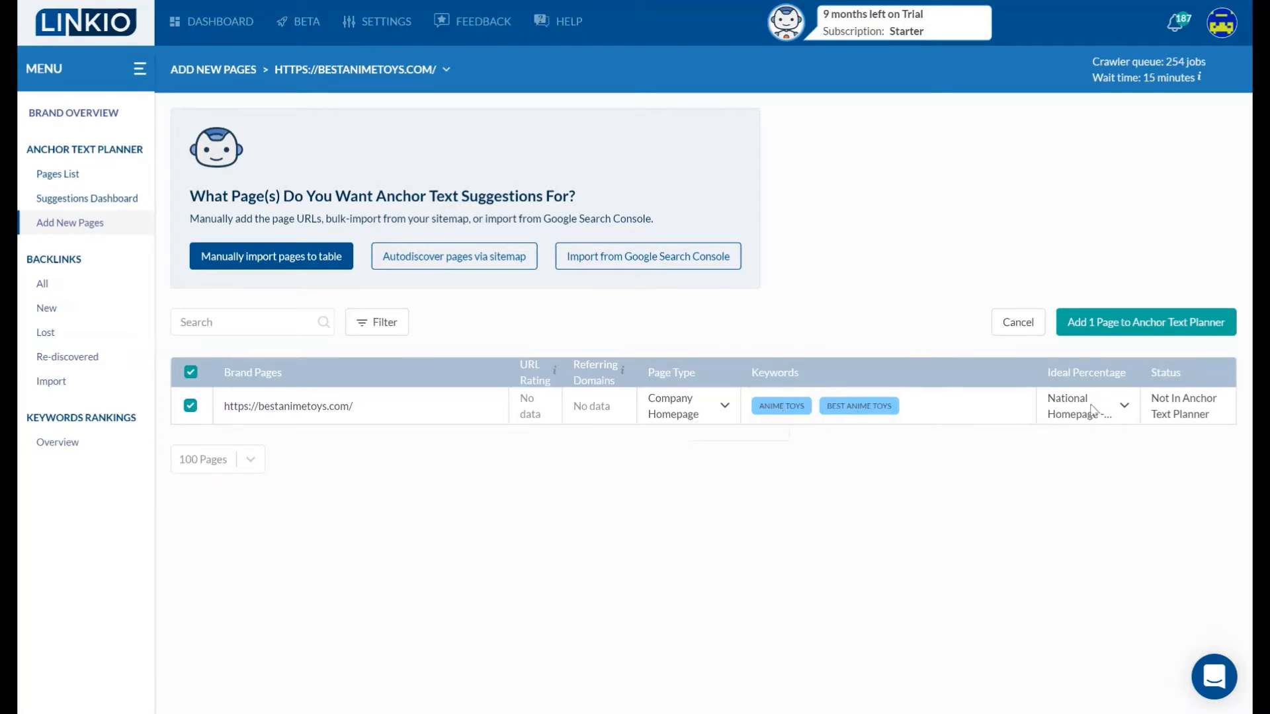
triple_click(1063, 372)
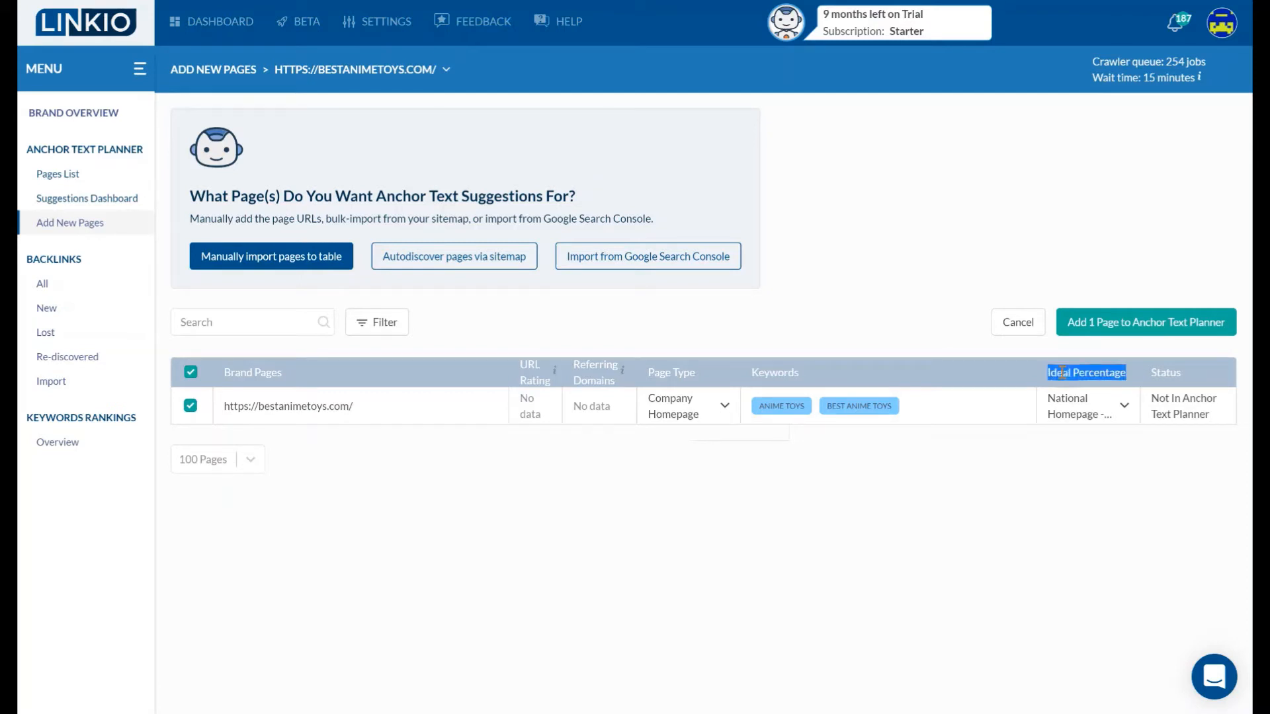
left_click(1117, 414)
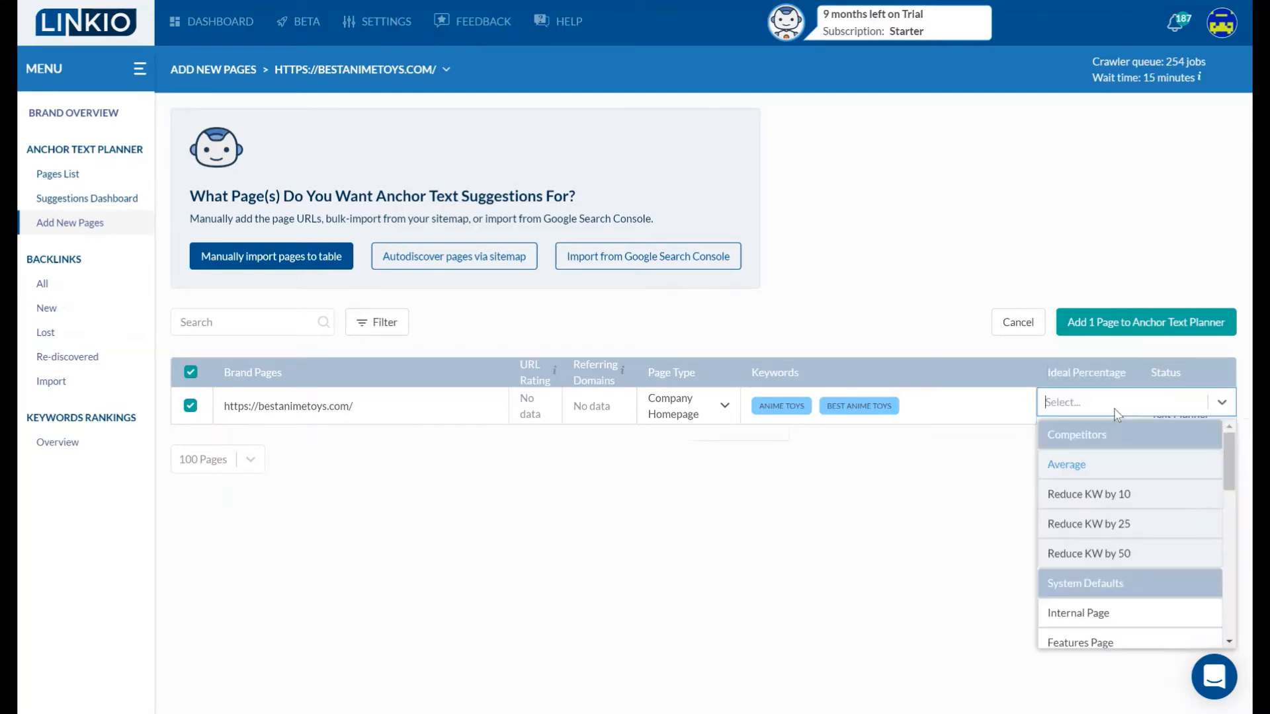
scroll(1120, 444, "down", 10)
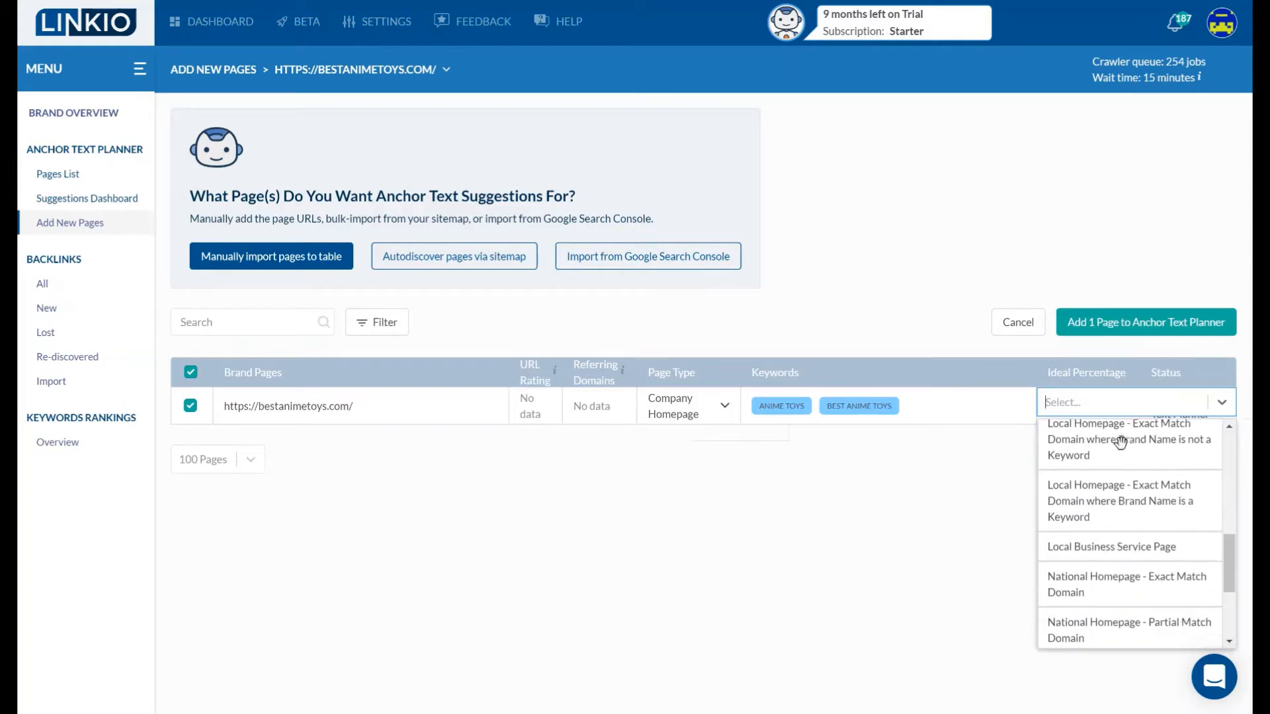
scroll(1094, 533, "down", 1)
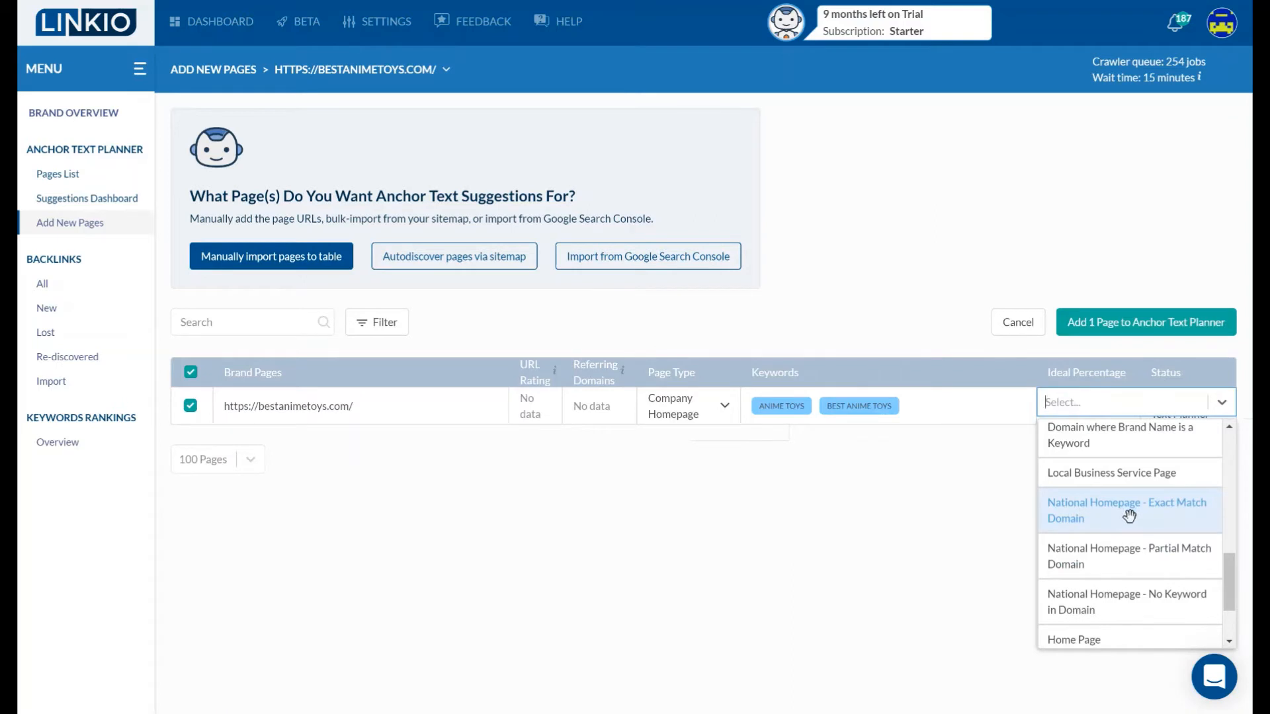
left_click(1129, 516)
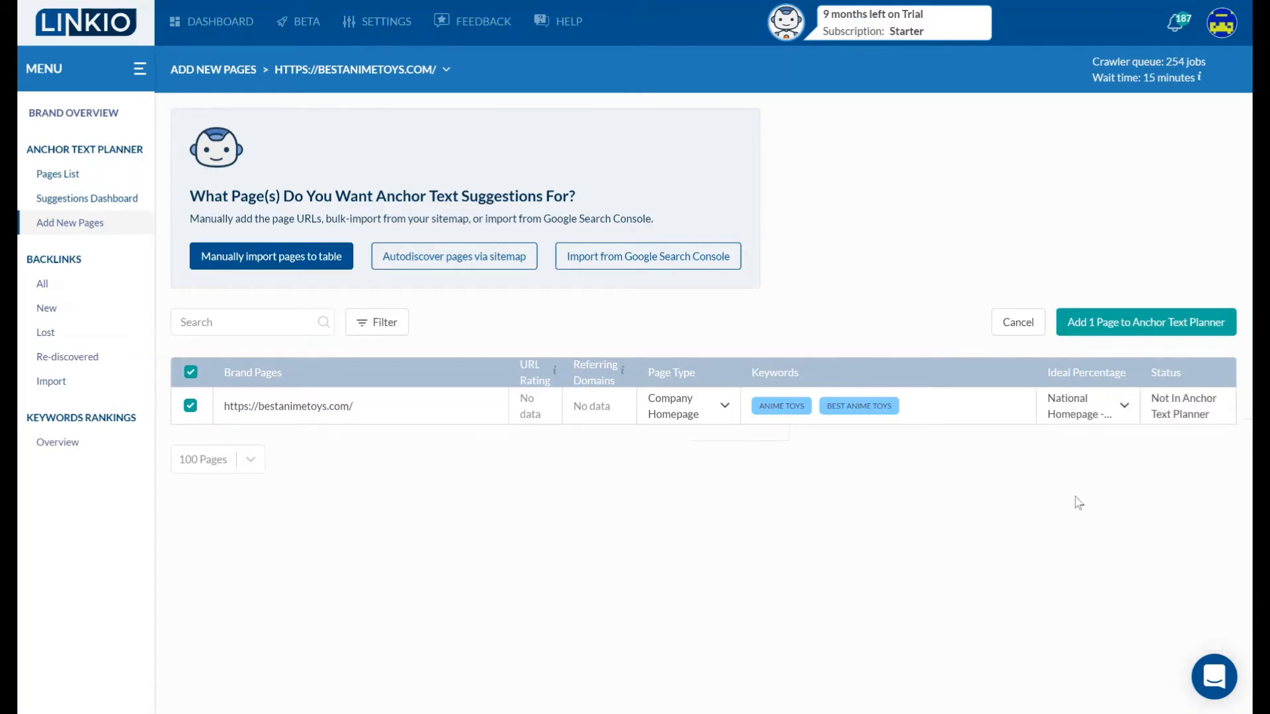
left_click(1121, 341)
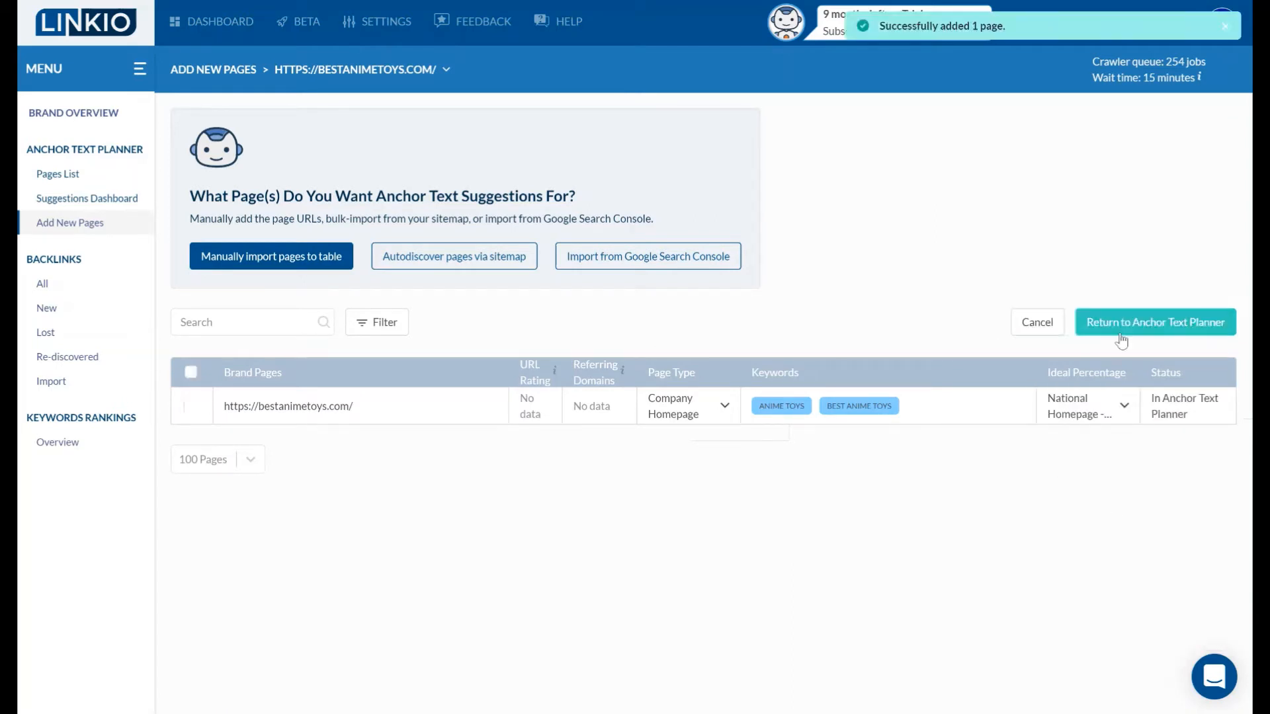
- Return to the anchor text planner, expand the bestanimetoys.com homepage, and show its backlinks
left_click(1121, 327)
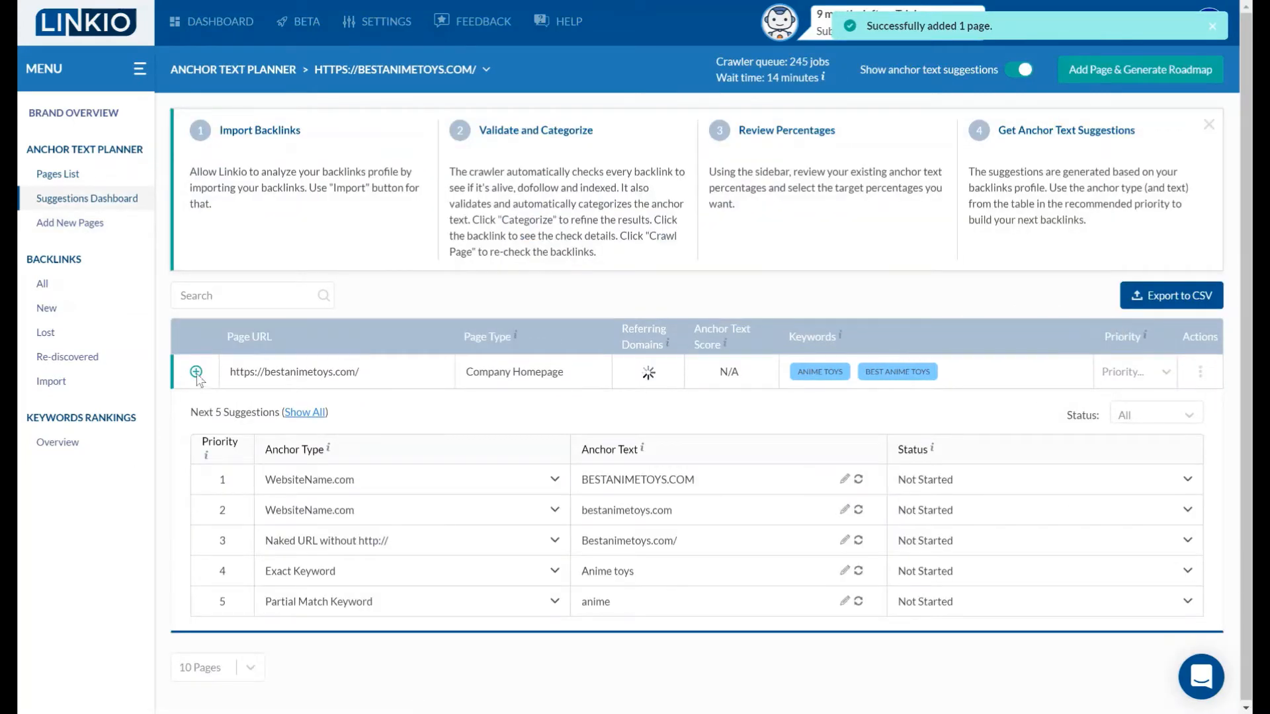
left_click(196, 372)
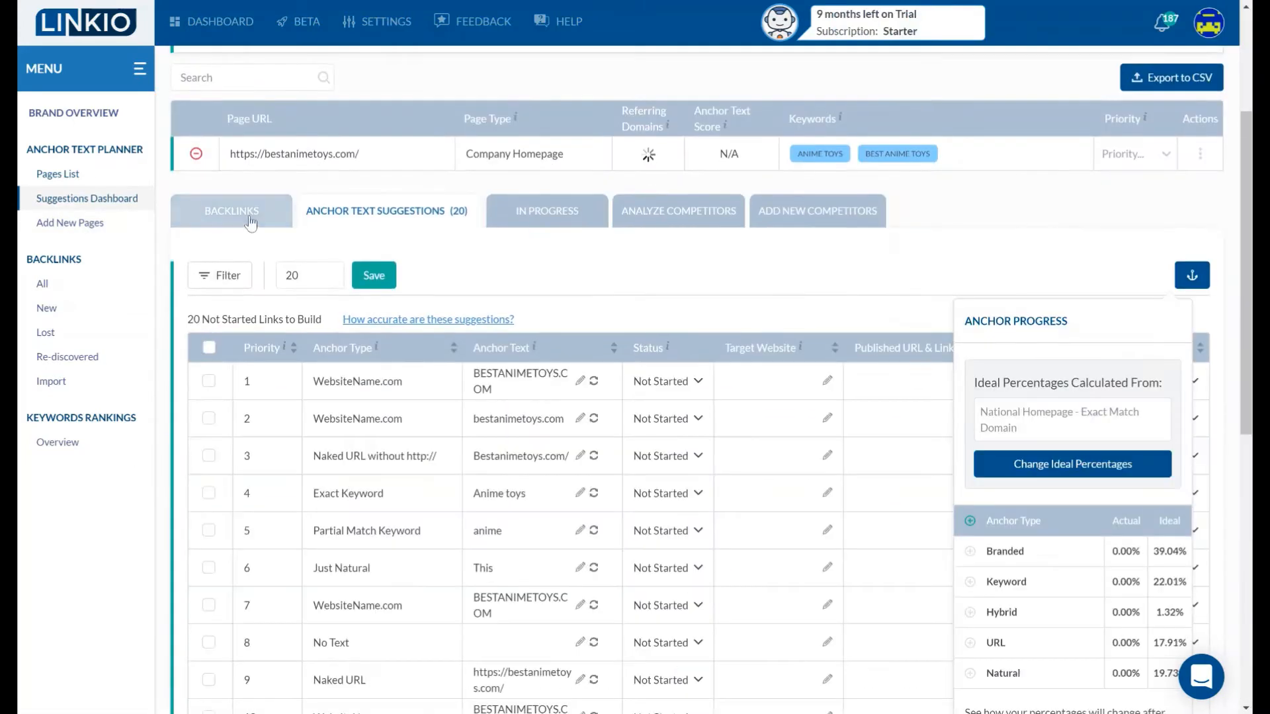
left_click(250, 222)
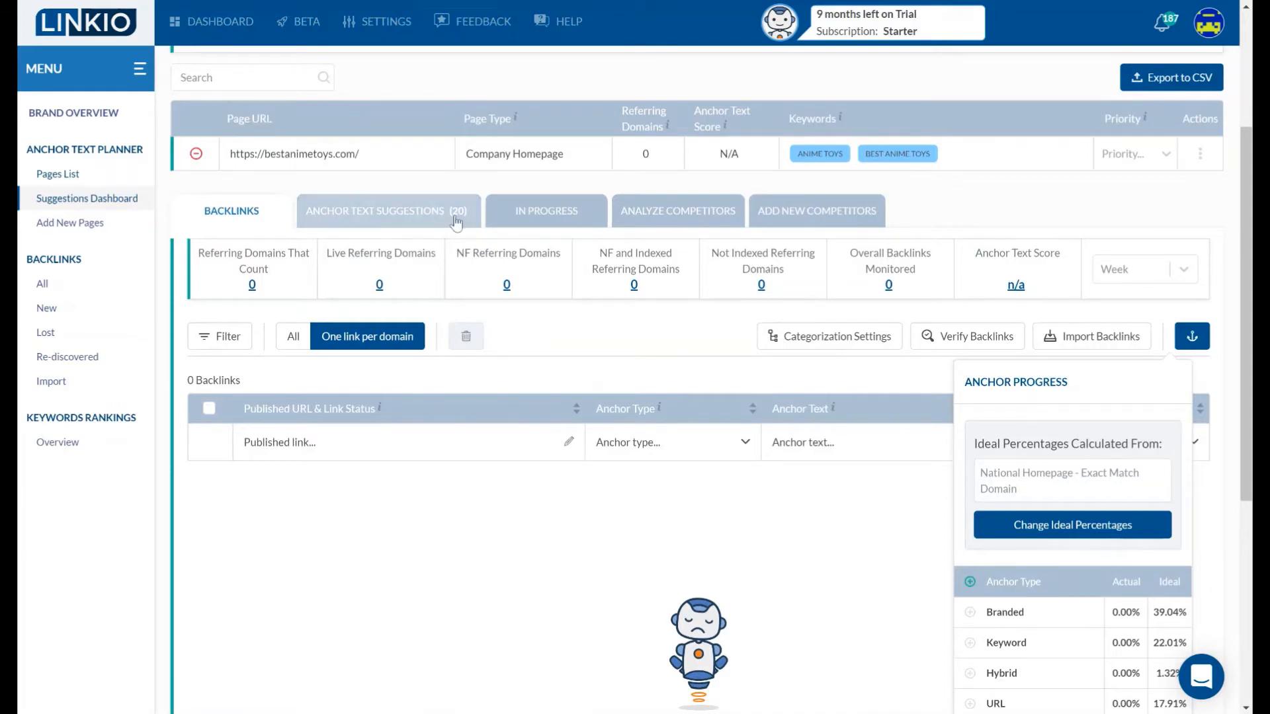
- Switch to Ahrefs to check the backlink profile of bestanimetoys.com, and return to Linkio
key("alt+Tab")
key("alt+Tab")
key("alt+Tab")
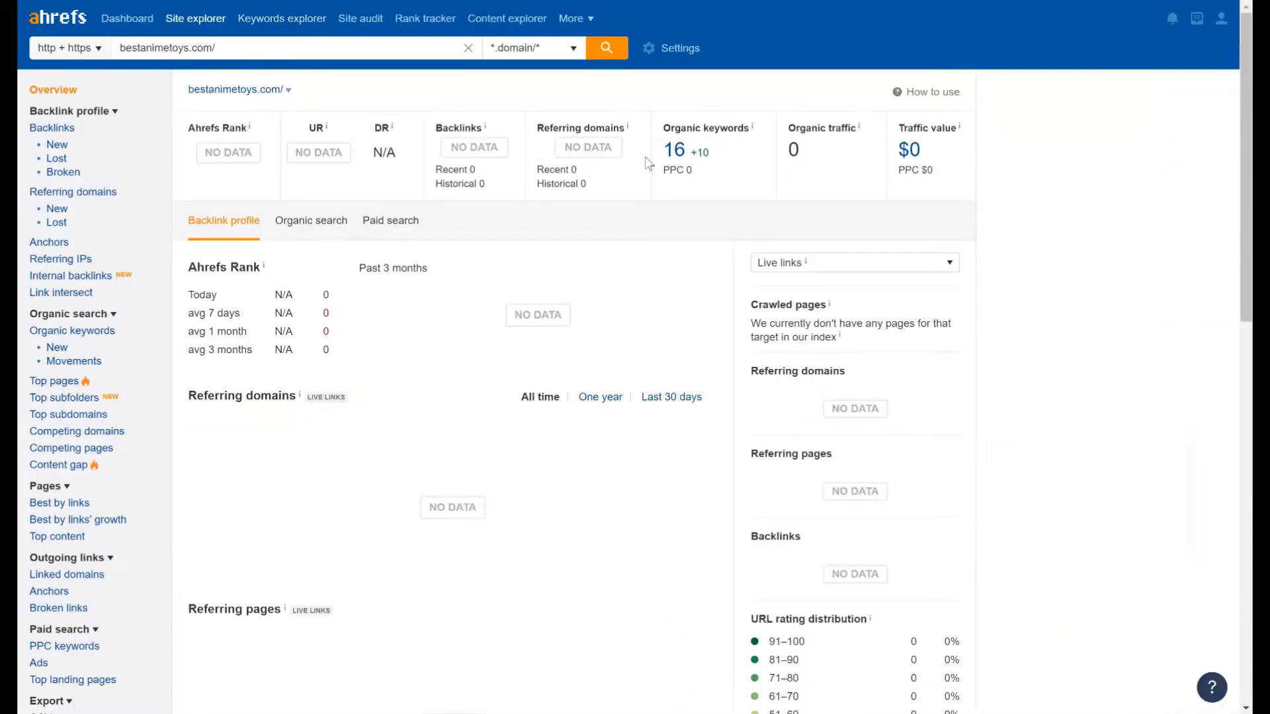
key("alt+Tab")
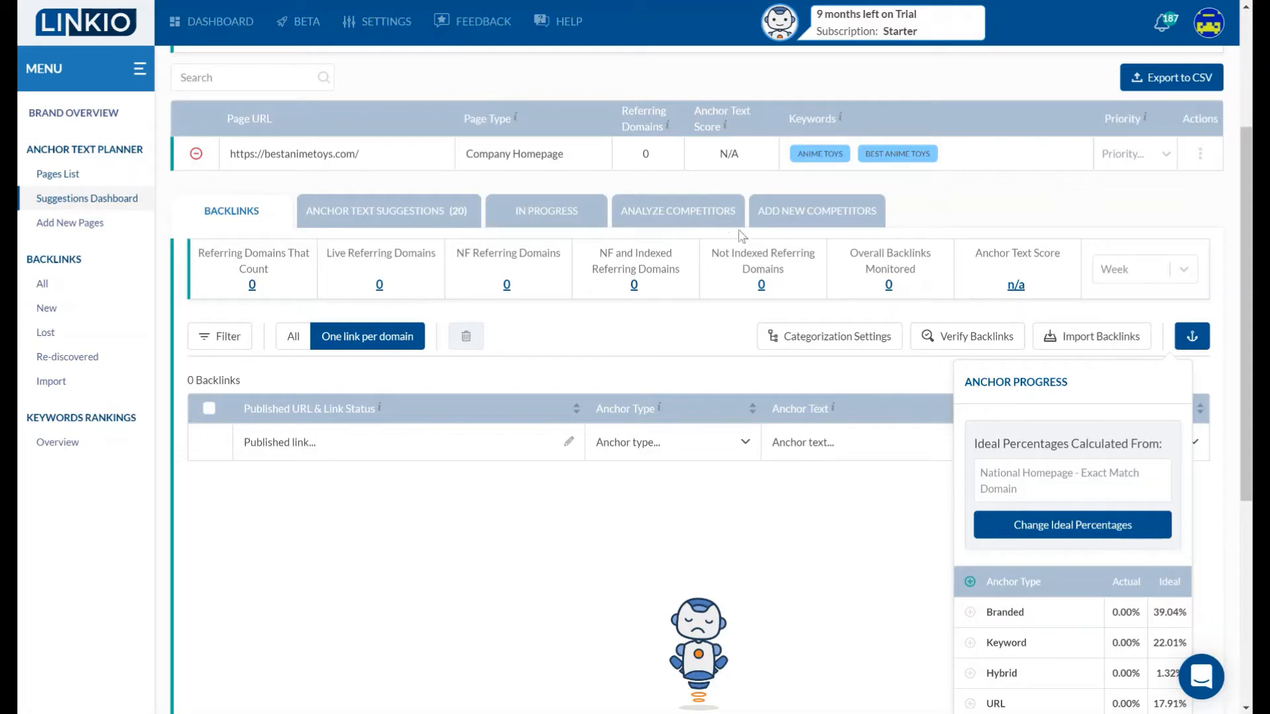
- Autodiscover new competitors for the bestanimetoys.com homepage using the keyword anime toys
left_click(772, 223)
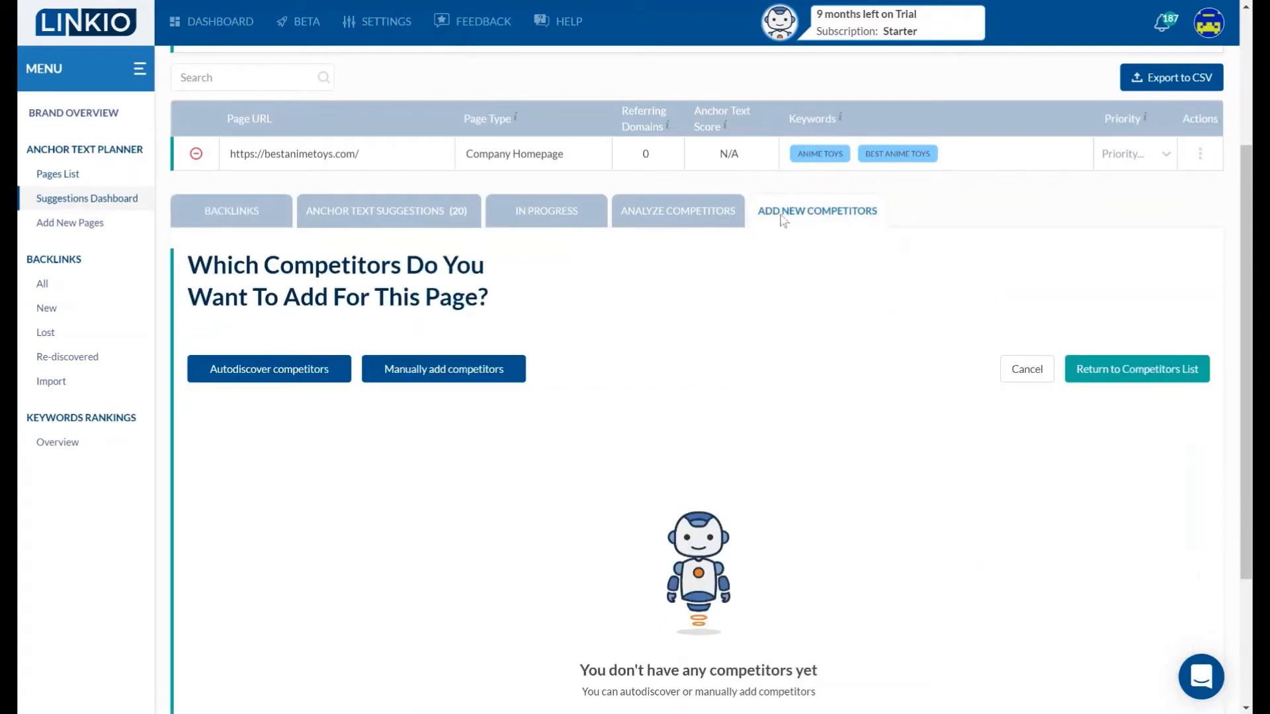
left_click(268, 369)
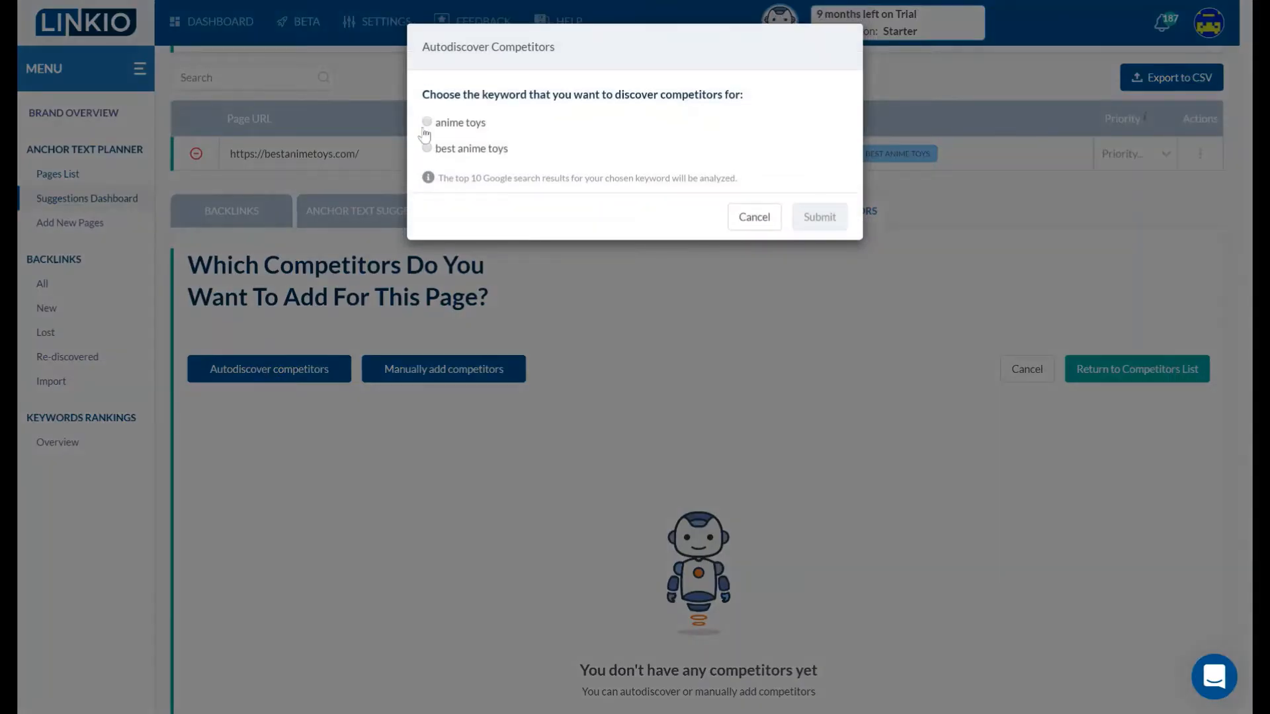
left_click(429, 126)
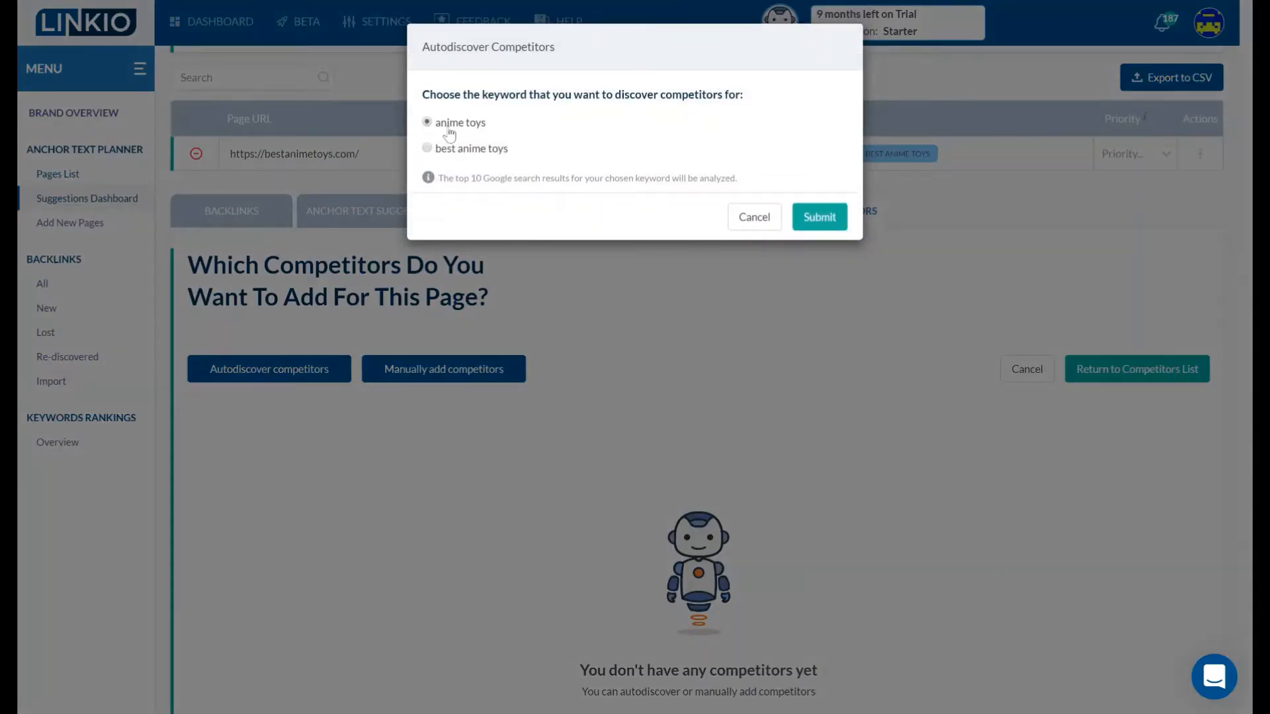
left_click(821, 222)
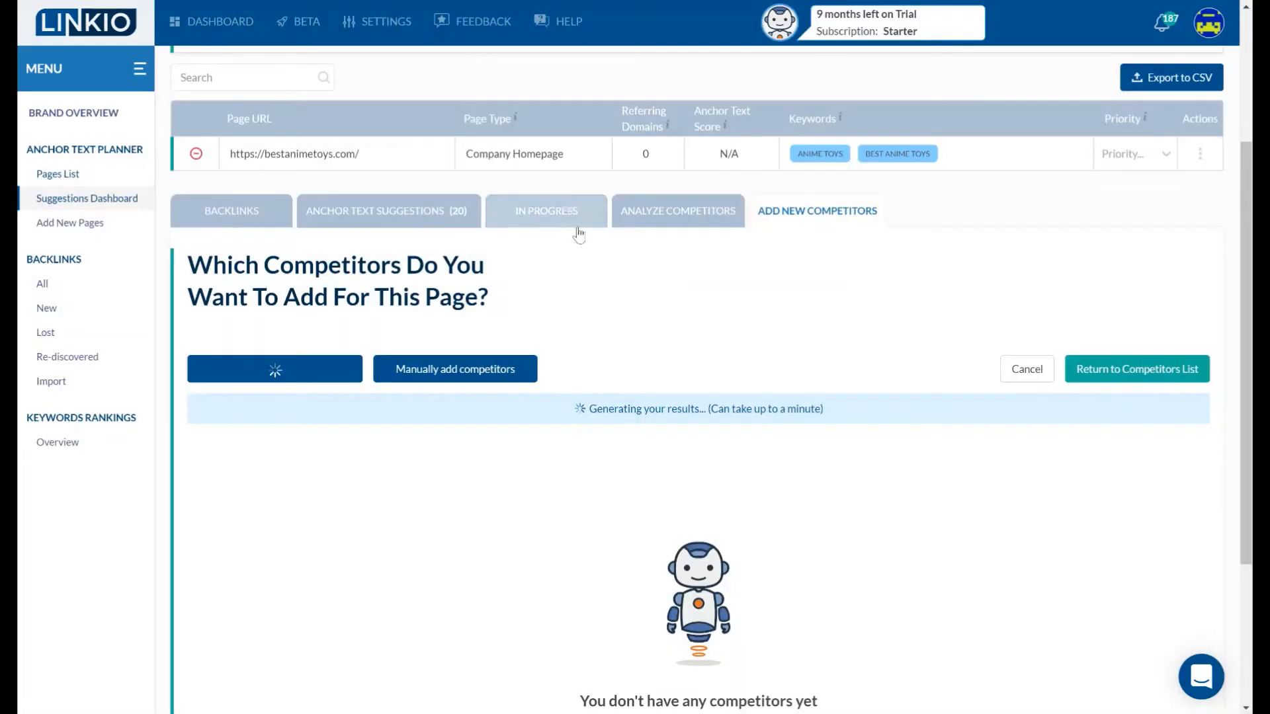
scroll(599, 311, "down", 2)
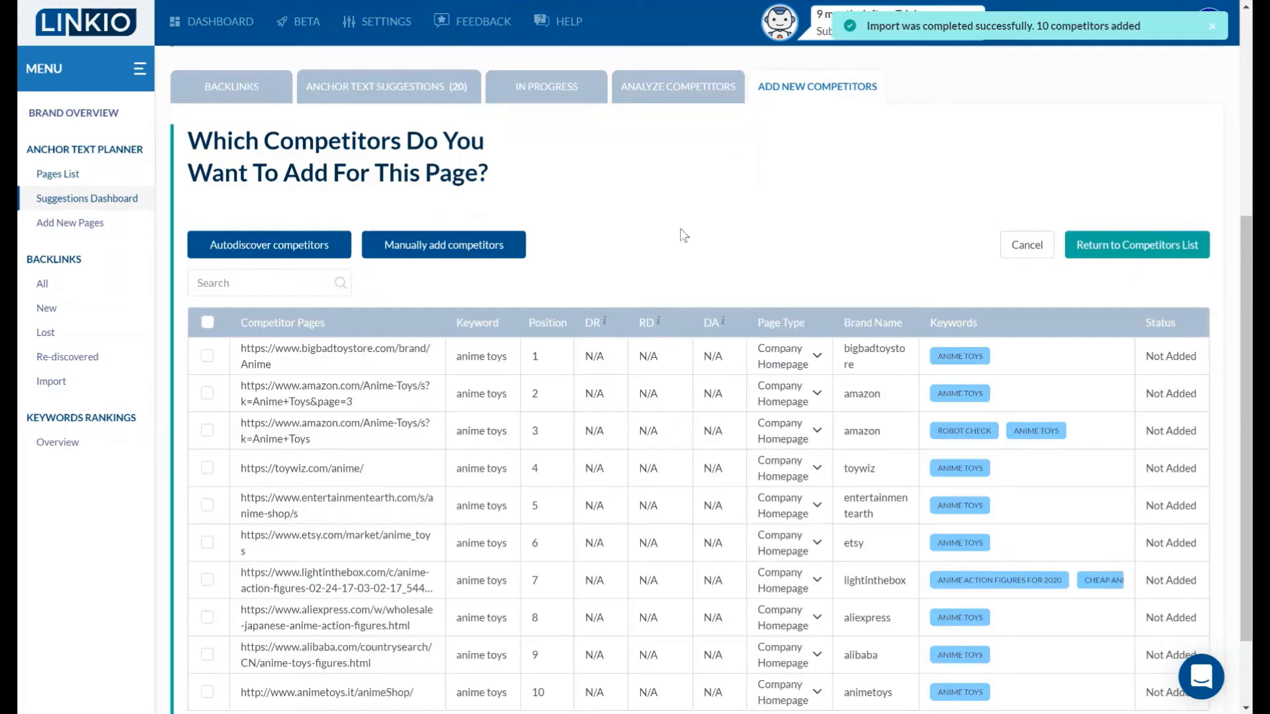
- Examine the discovered competitor pages, comparing the DR and DA of toywiz and animetoys.it and checking the Amazon page URLs
scroll(682, 235, "down", 2)
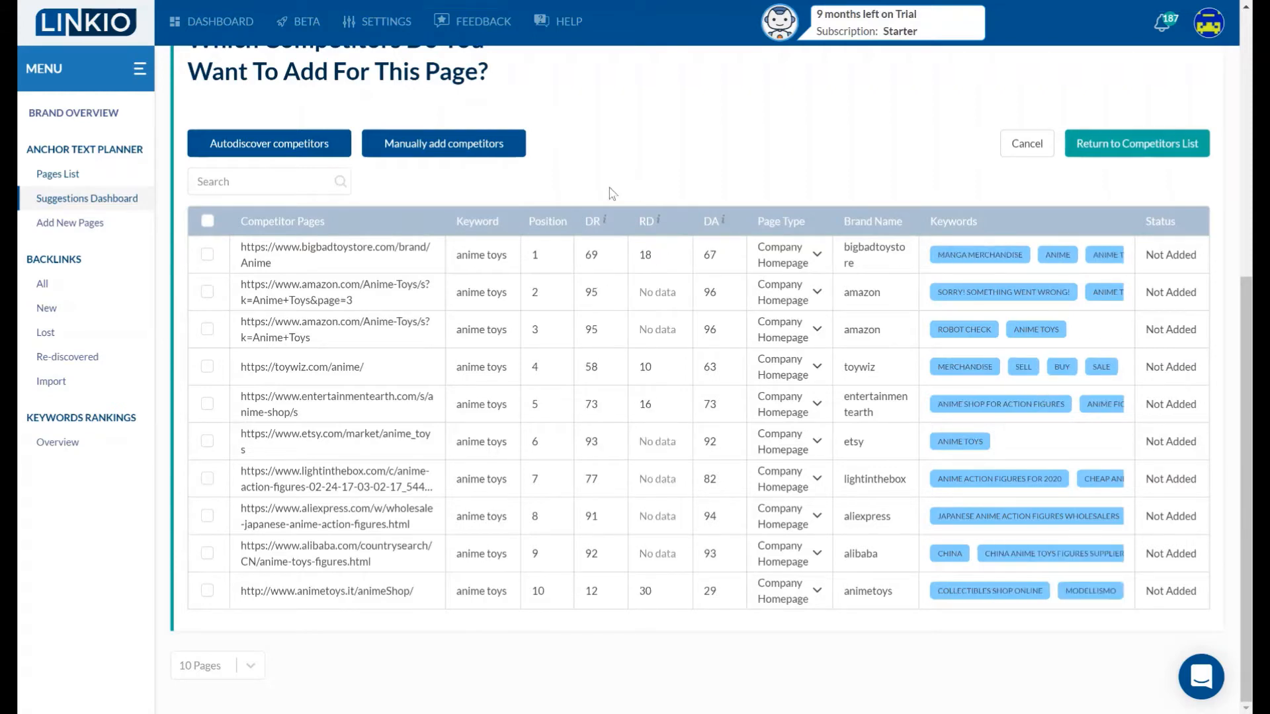
scroll(609, 192, "up", 1)
scroll(510, 284, "up", 3)
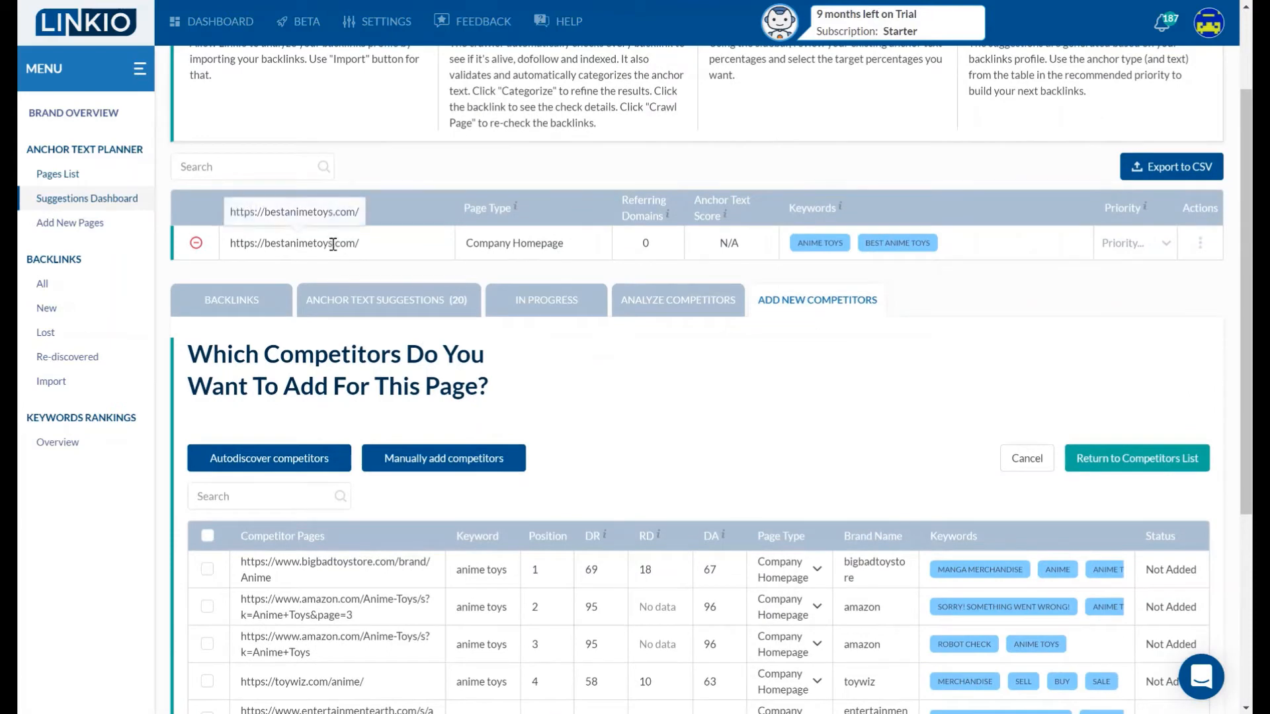
scroll(563, 387, "down", 5)
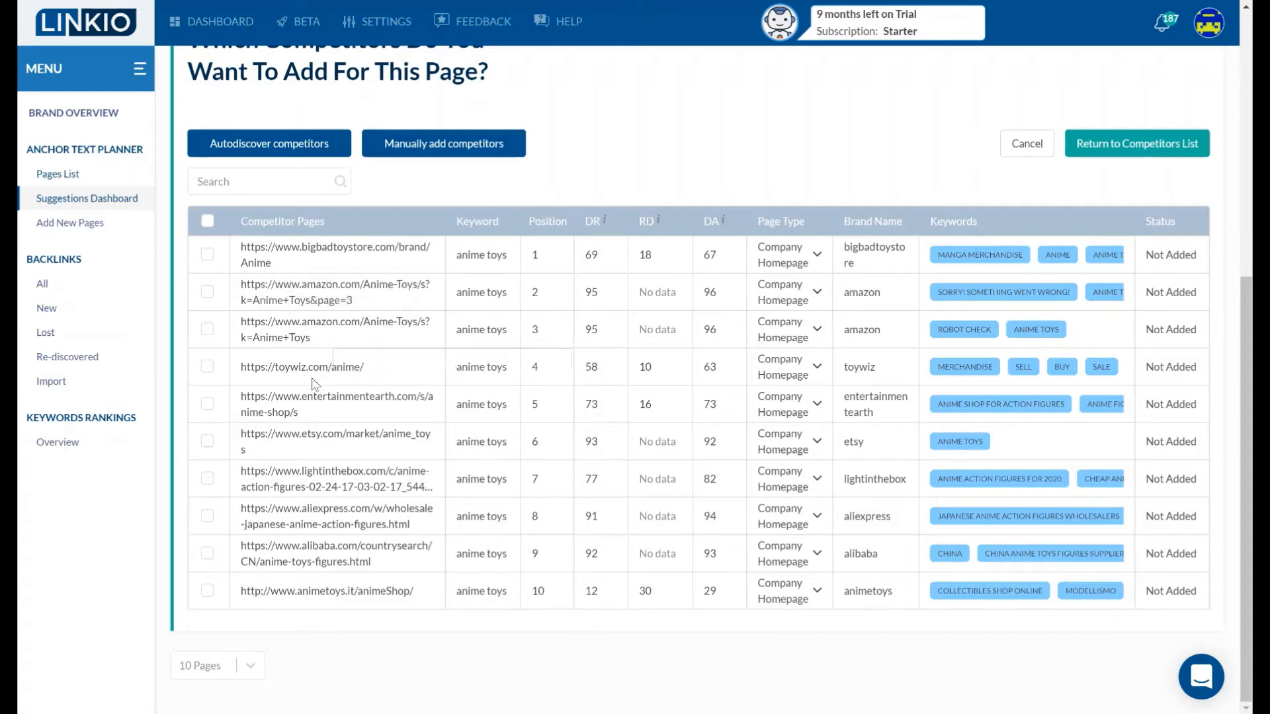
double_click(586, 373)
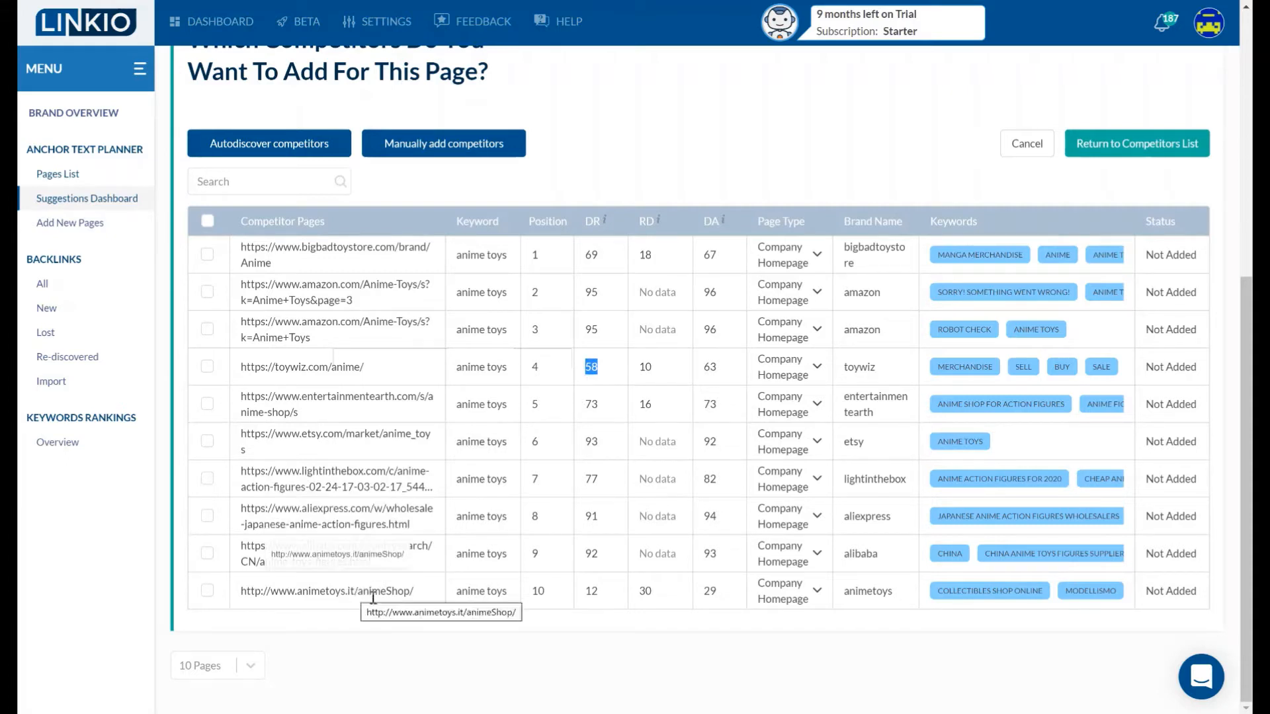
left_click(597, 597)
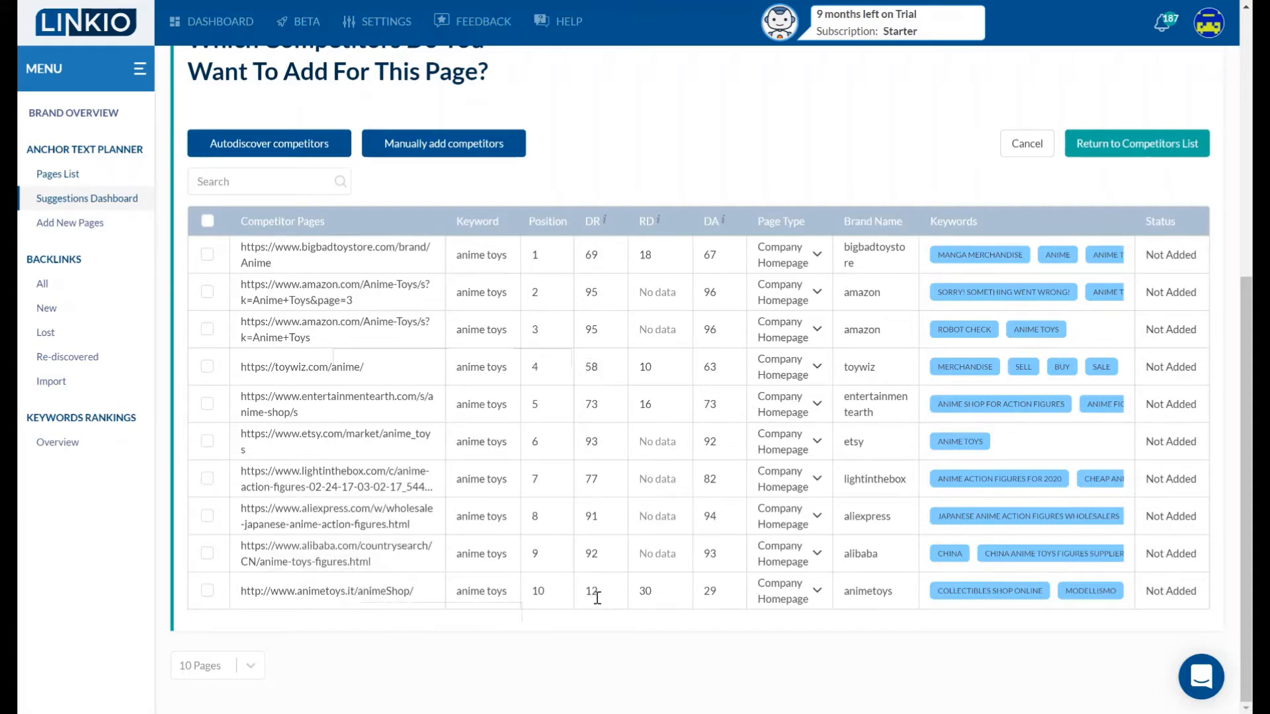
double_click(711, 594)
left_click(713, 622)
triple_click(344, 295)
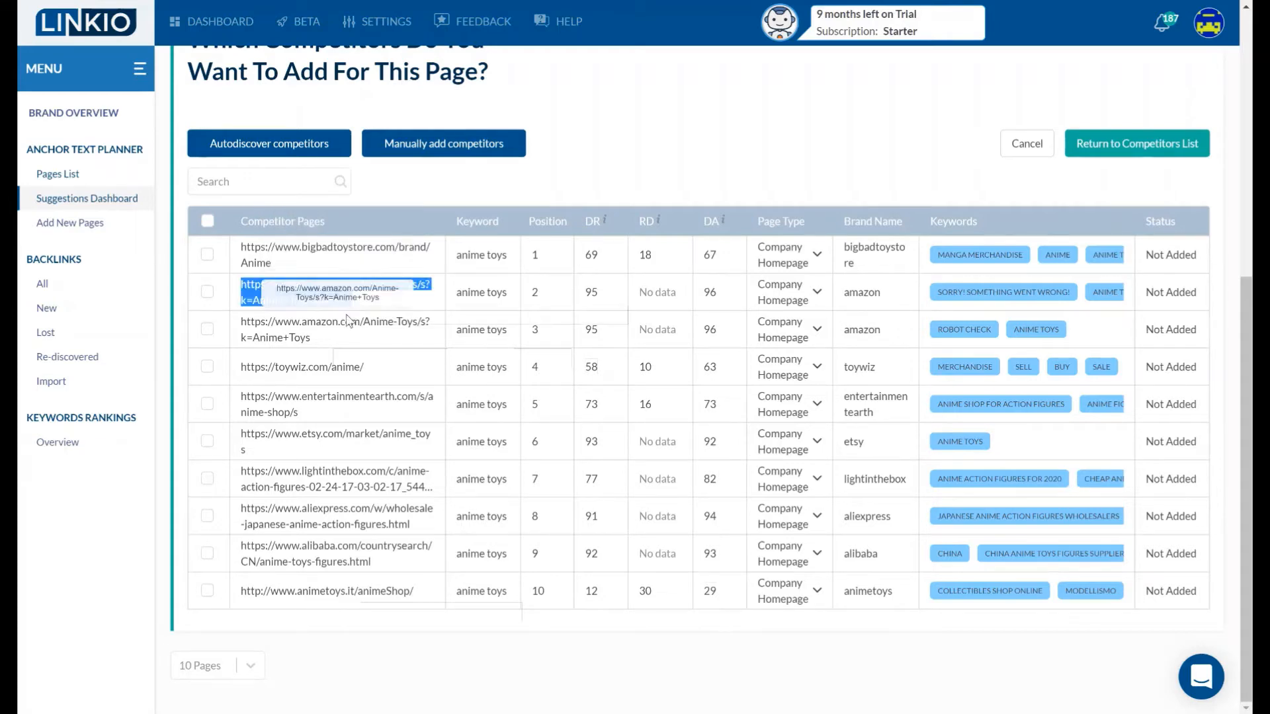
left_click(624, 173)
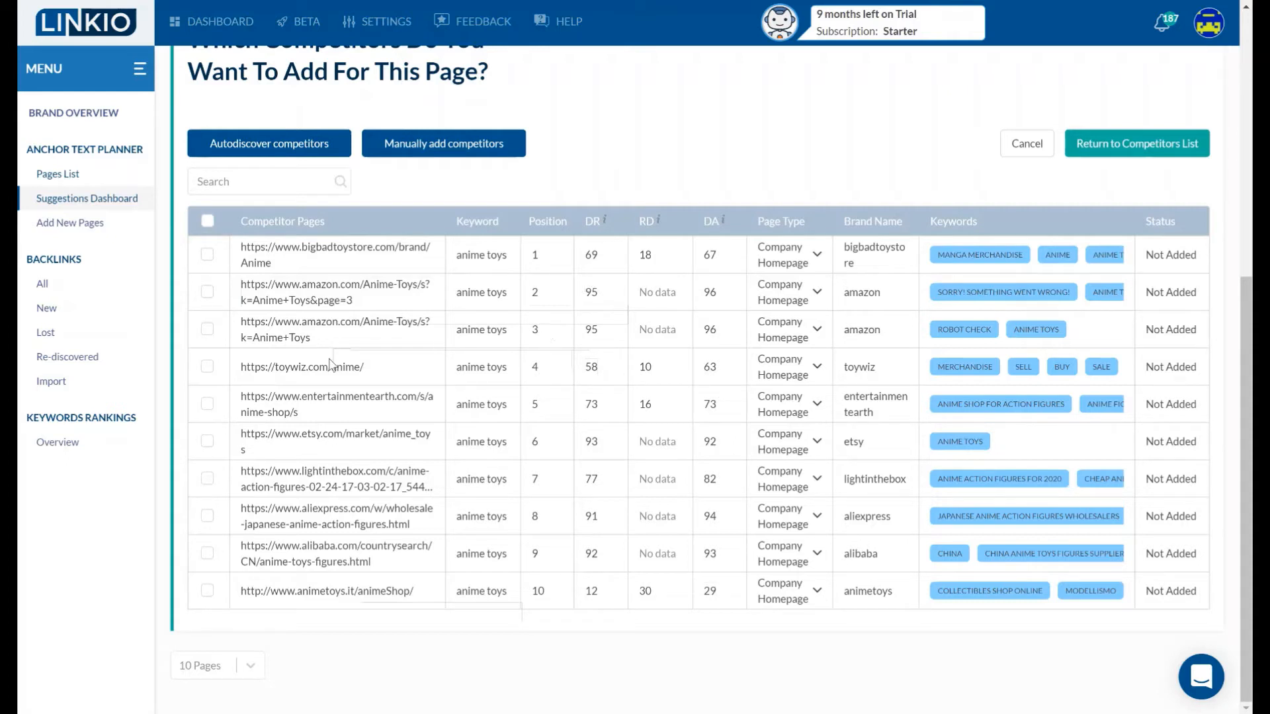
- Compare the bestanimetoys.com homepage with the discovered competitor pages, and check the Best Anime Toys website itself
scroll(588, 137, "up", 4)
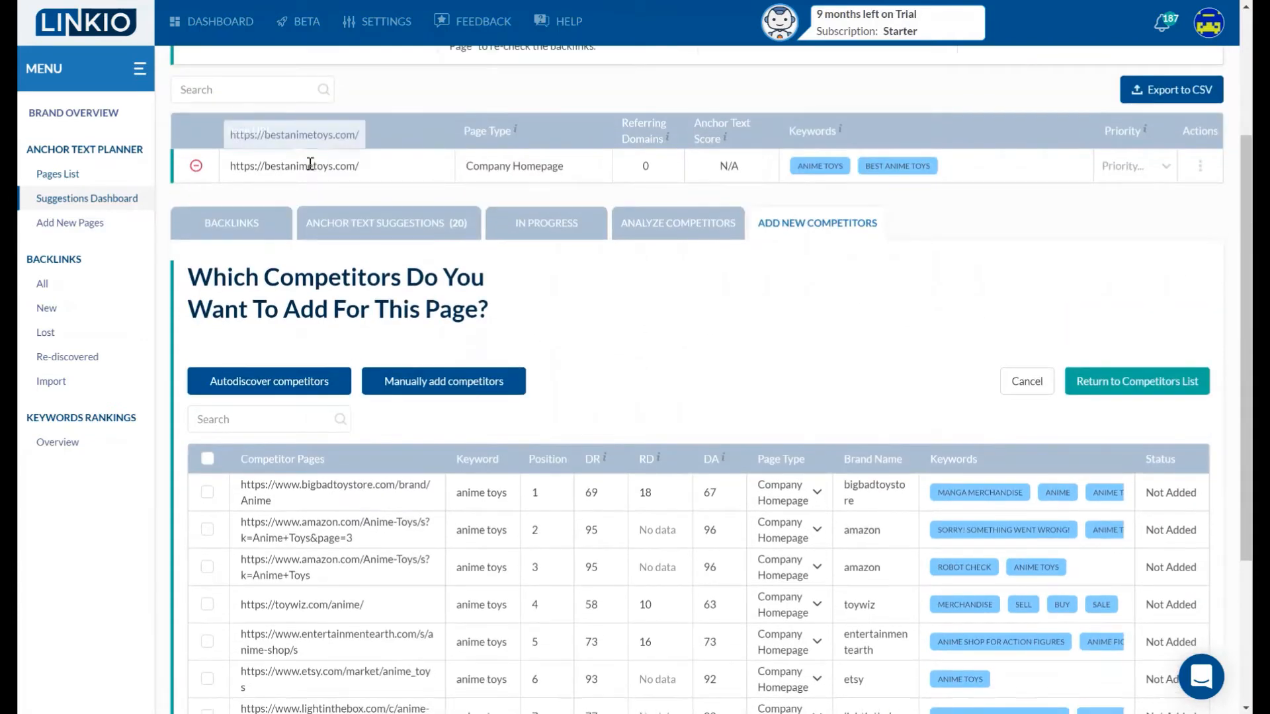
triple_click(310, 165)
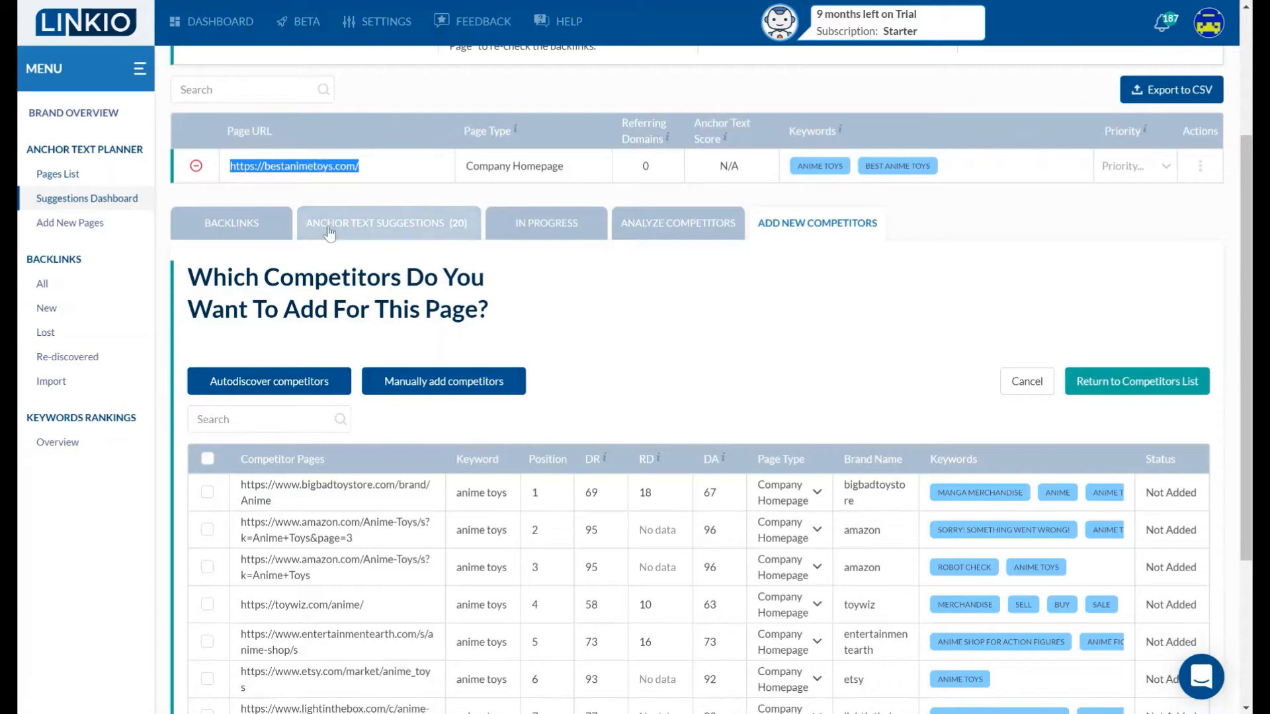
scroll(628, 350, "down", 4)
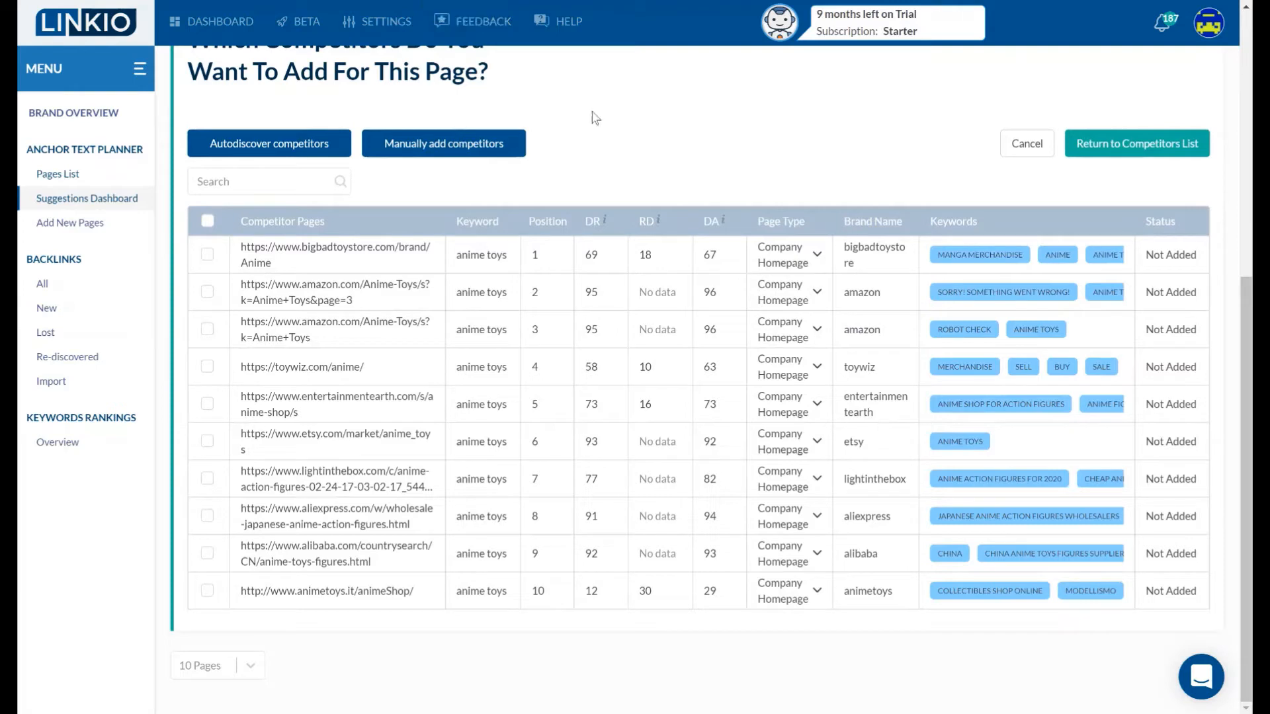
scroll(620, 168, "up", 3)
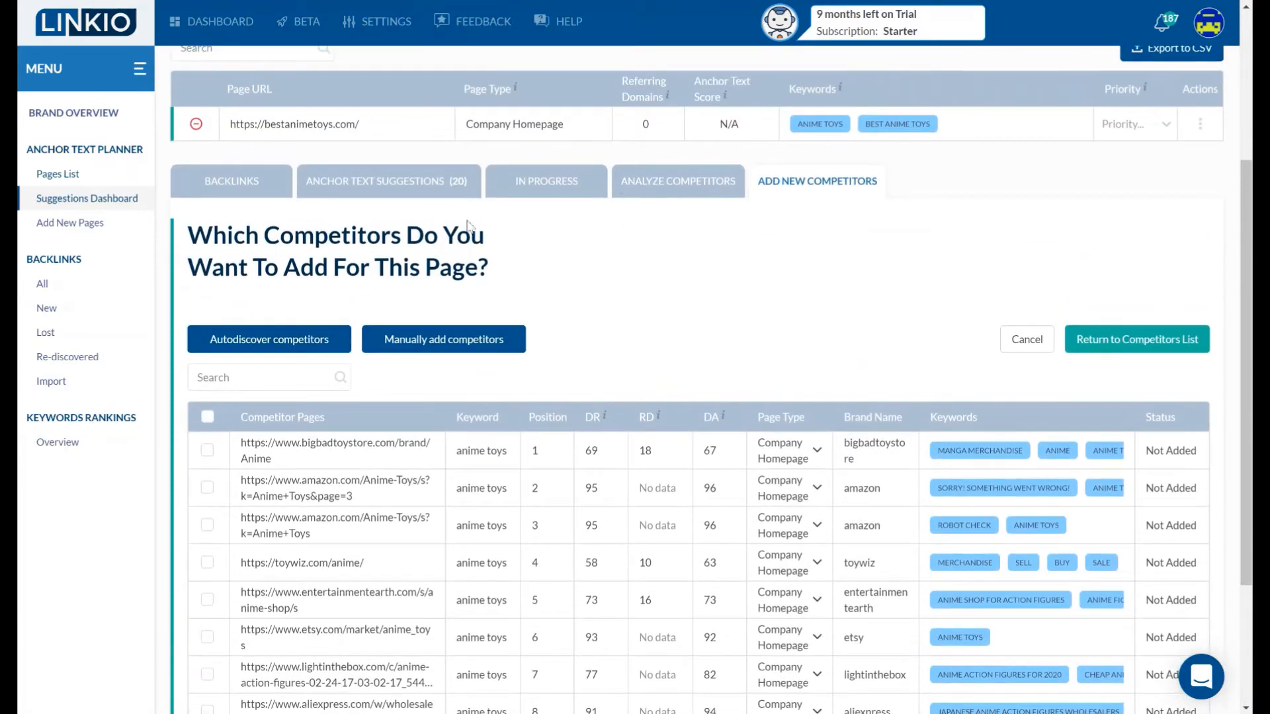
scroll(391, 162, "up", 2)
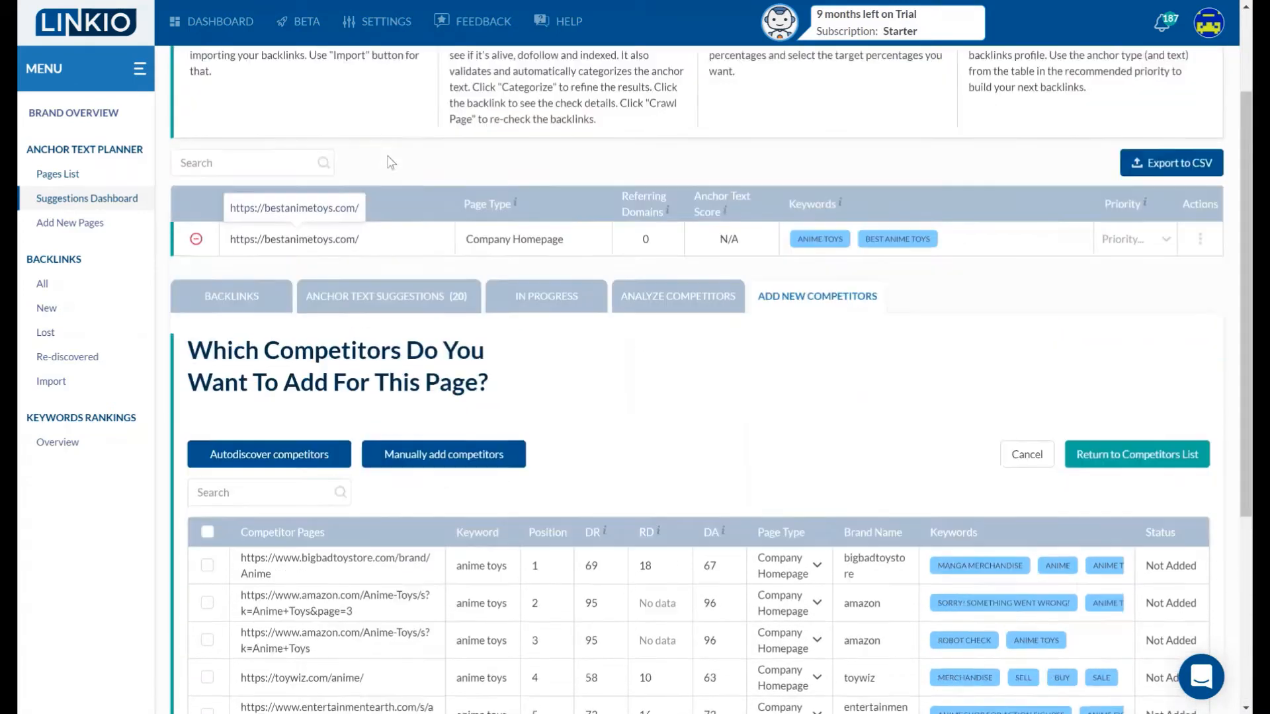
scroll(390, 162, "up", 1)
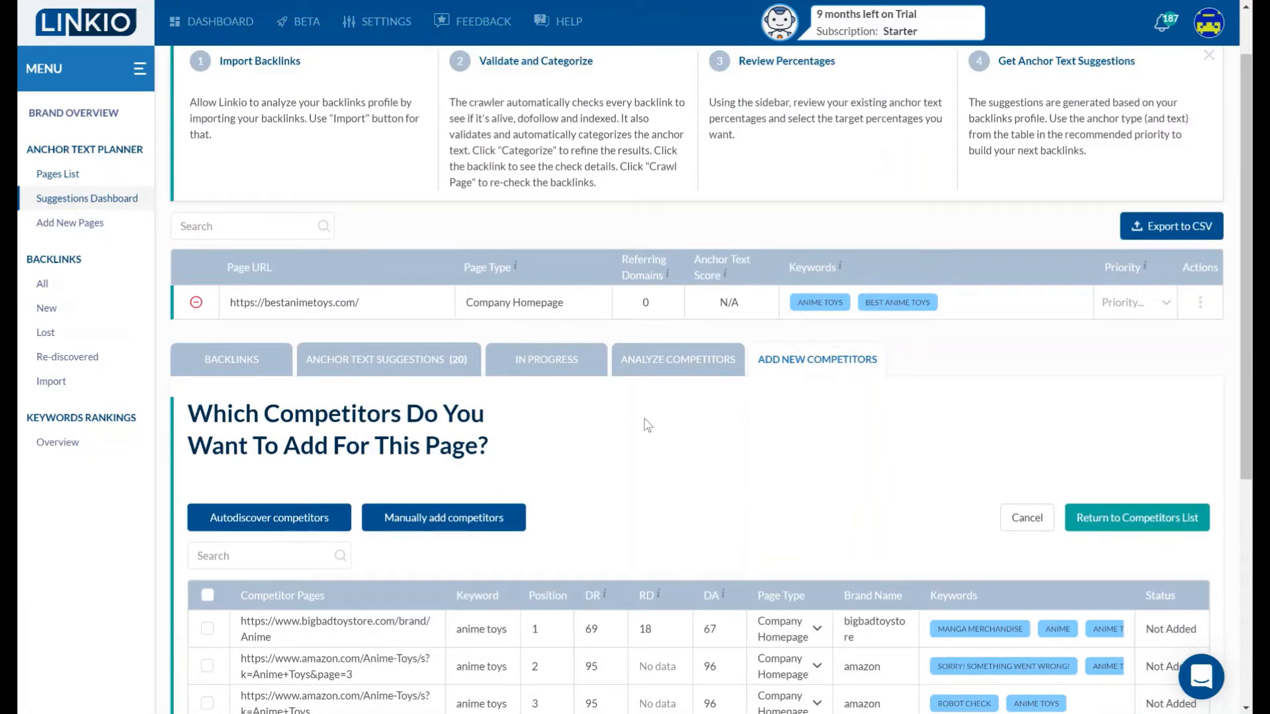
scroll(647, 425, "down", 2)
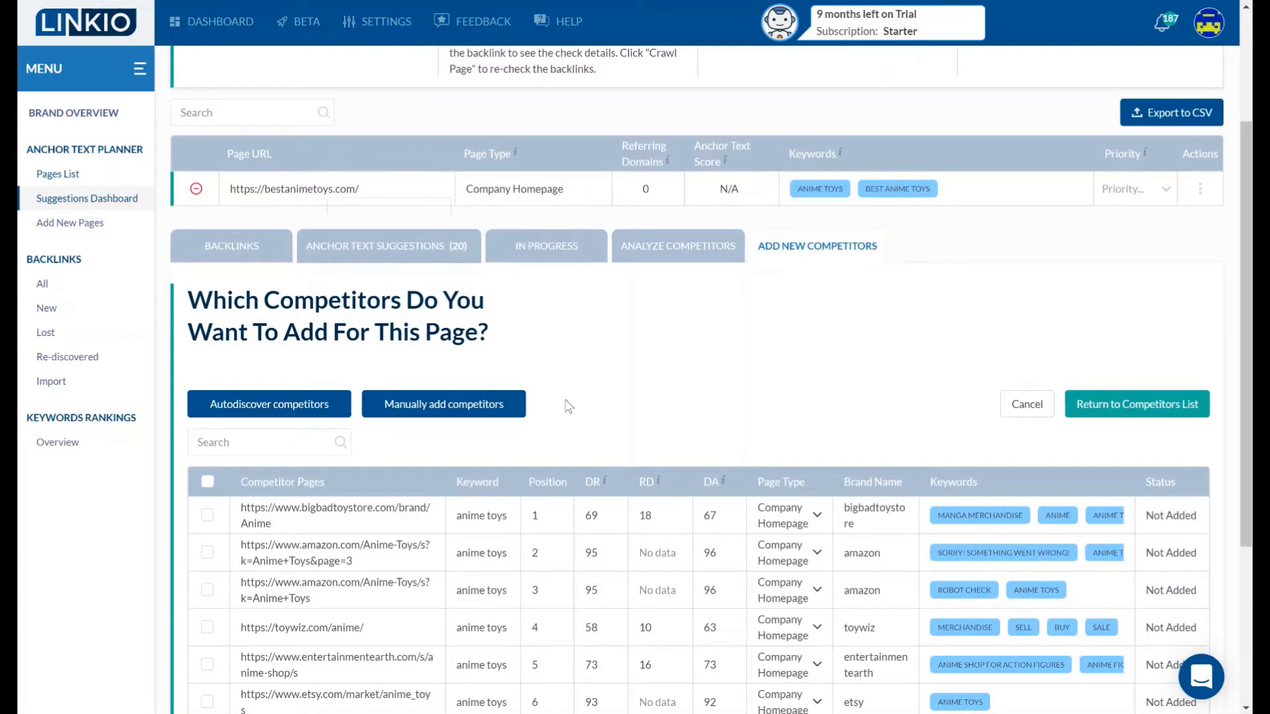
scroll(379, 309, "down", 4)
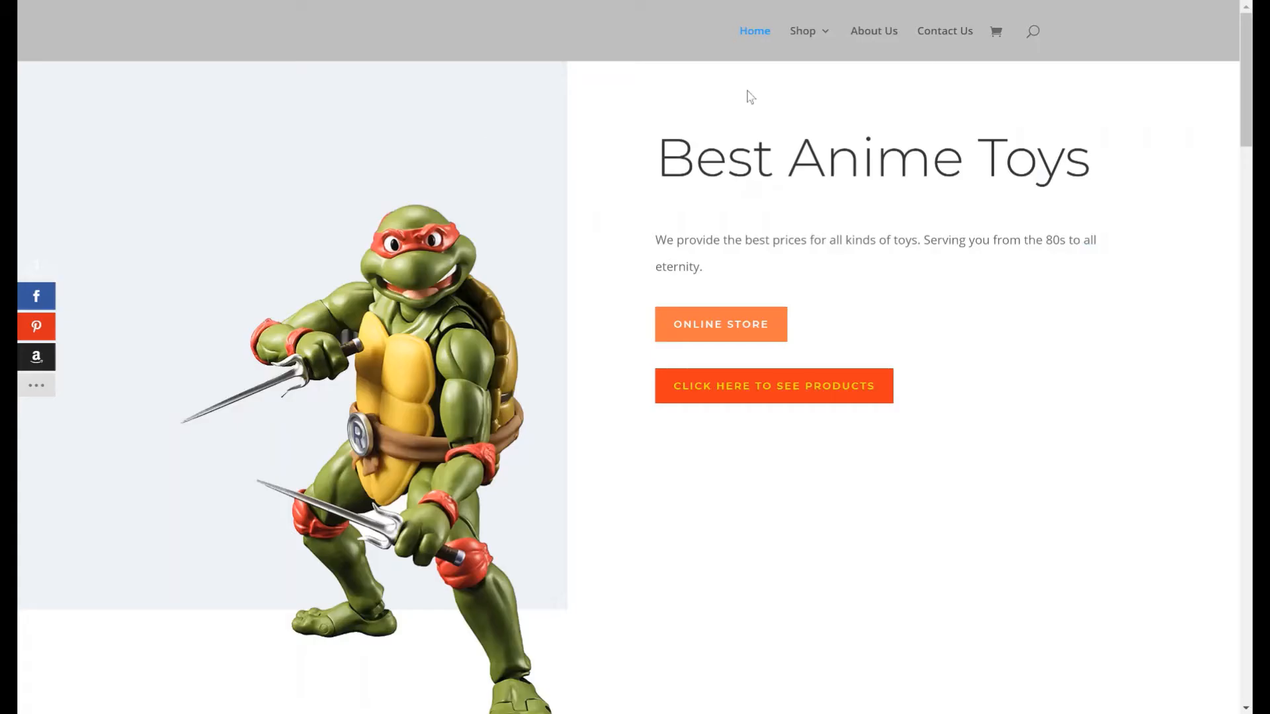
mouse_move(812, 46)
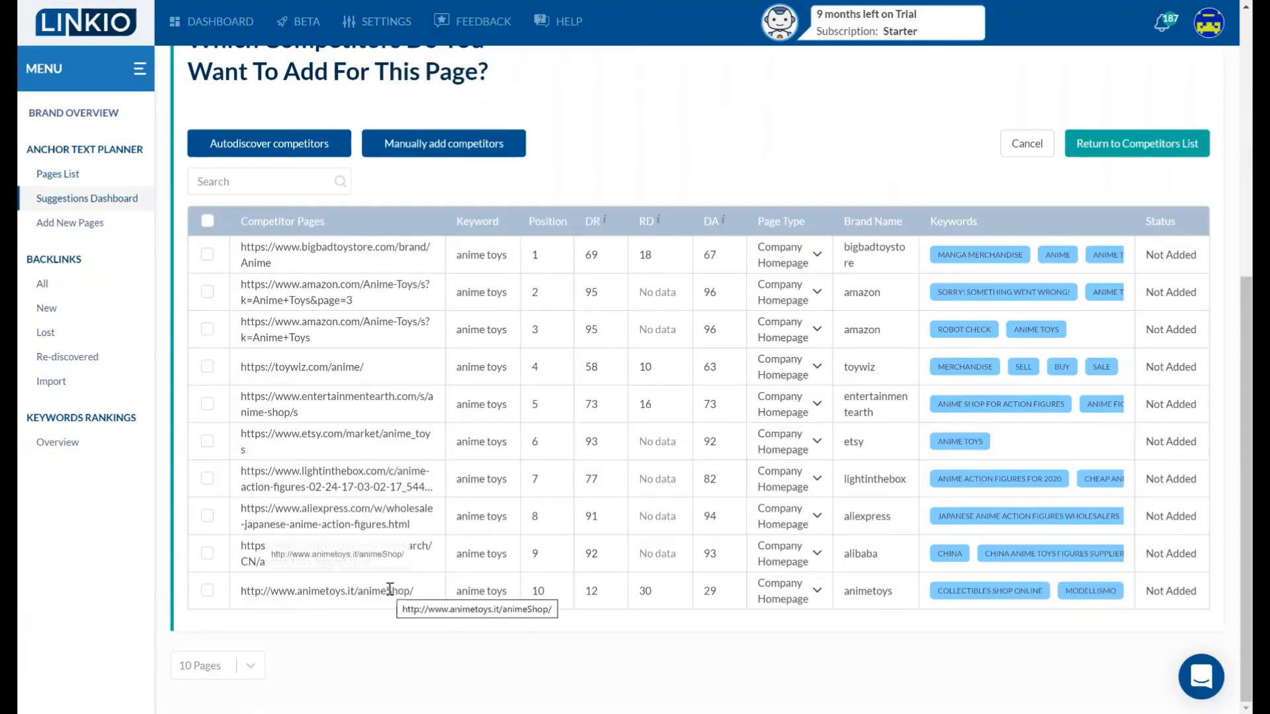
triple_click(320, 370)
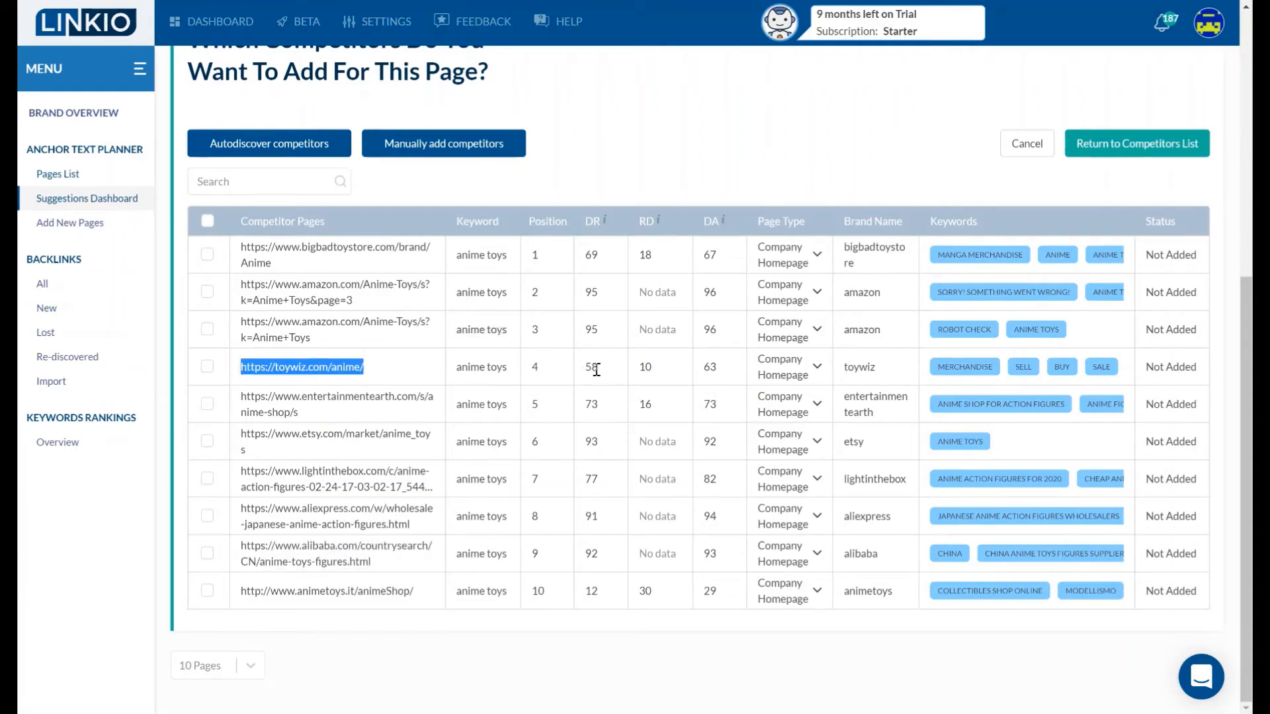
left_click(375, 368)
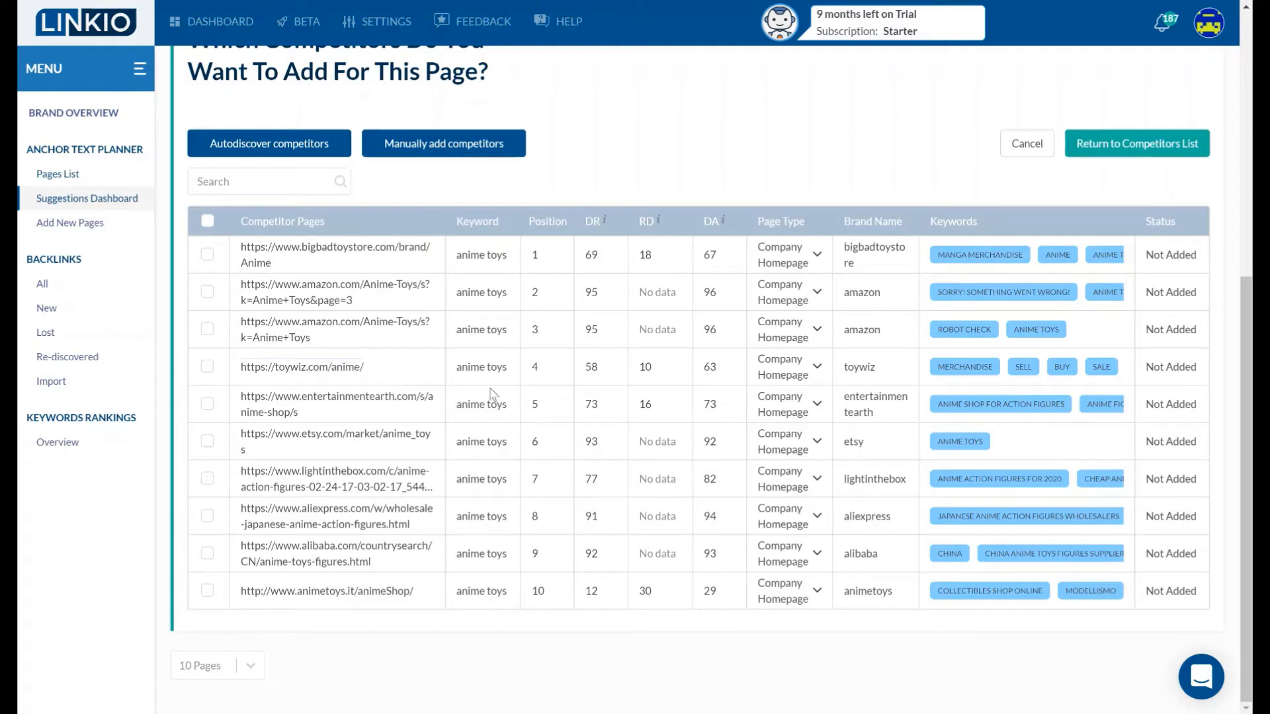
double_click(590, 368)
left_click(328, 371)
left_click_drag(327, 371, 242, 372)
key("ctrl+c")
scroll(242, 372, "up", 6)
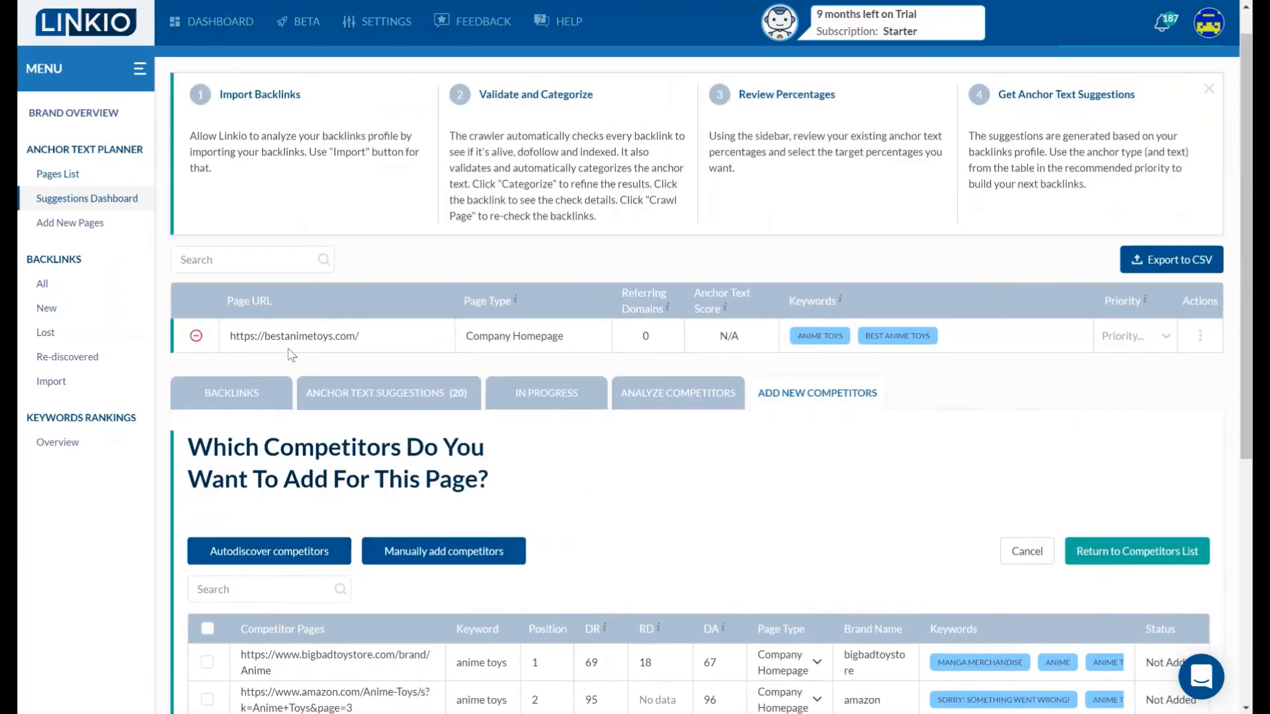
scroll(583, 493, "down", 5)
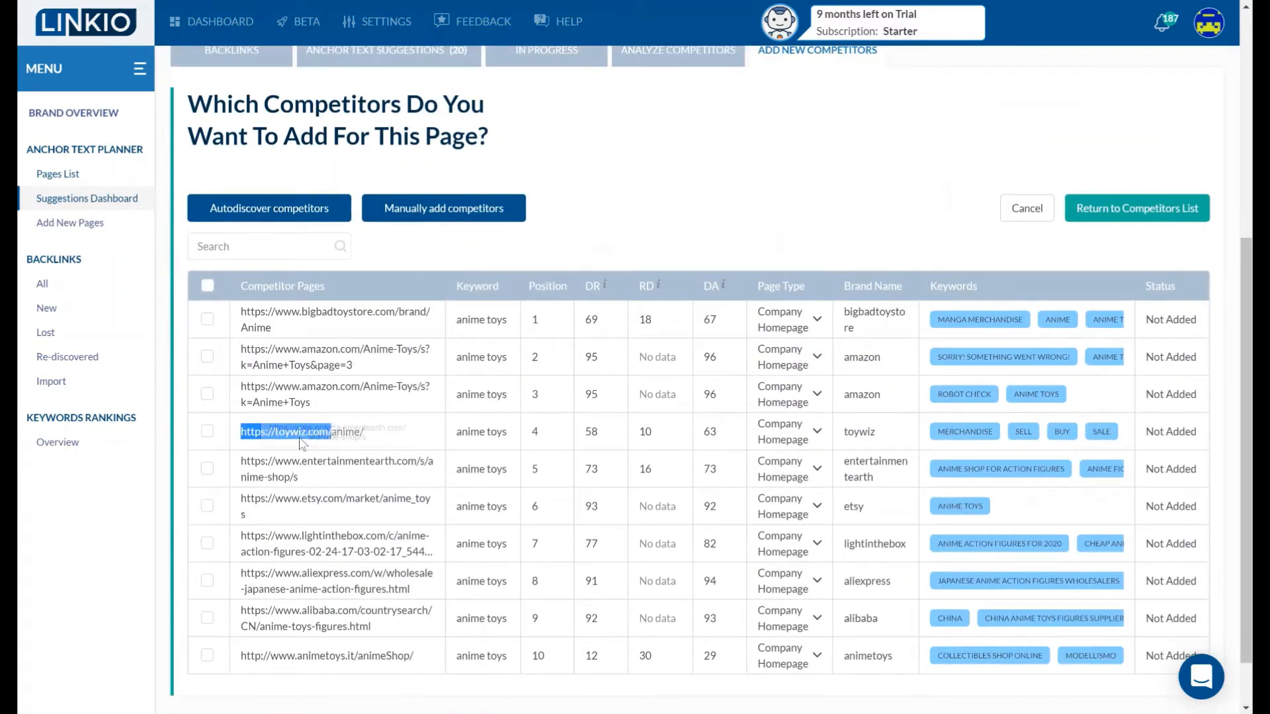
left_click(624, 245)
left_click(516, 213)
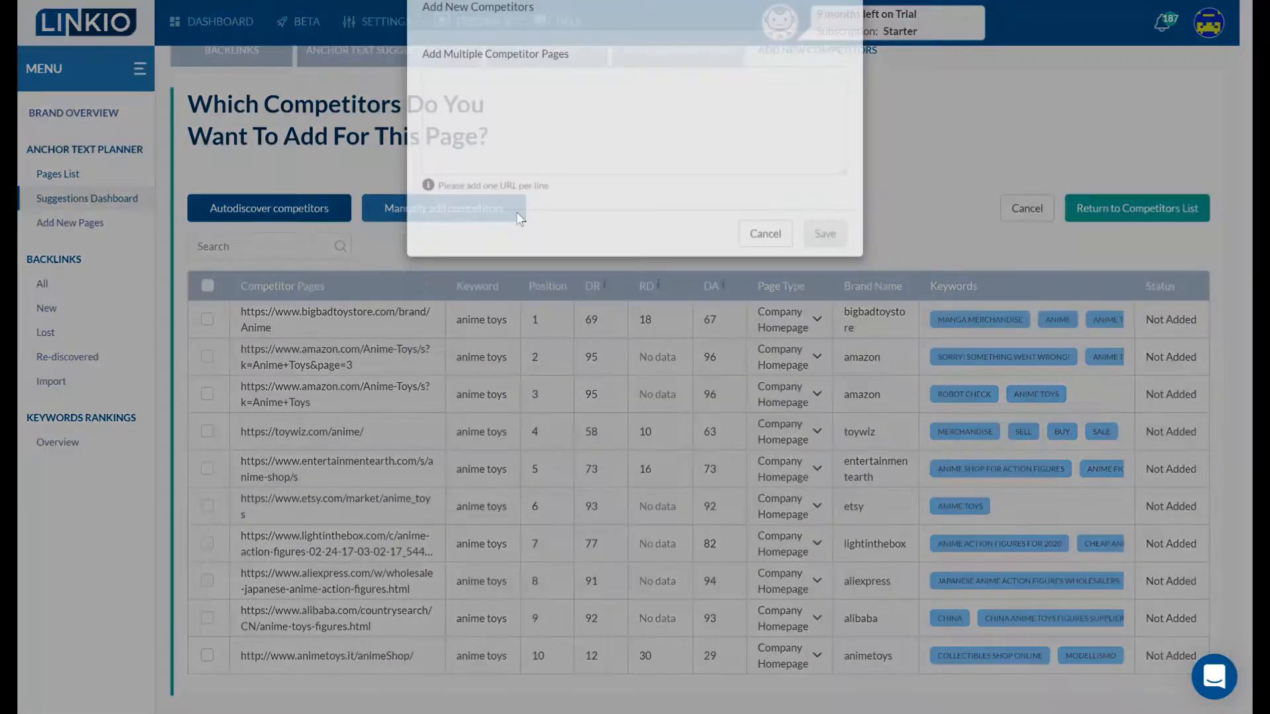
key("ctrl+v")
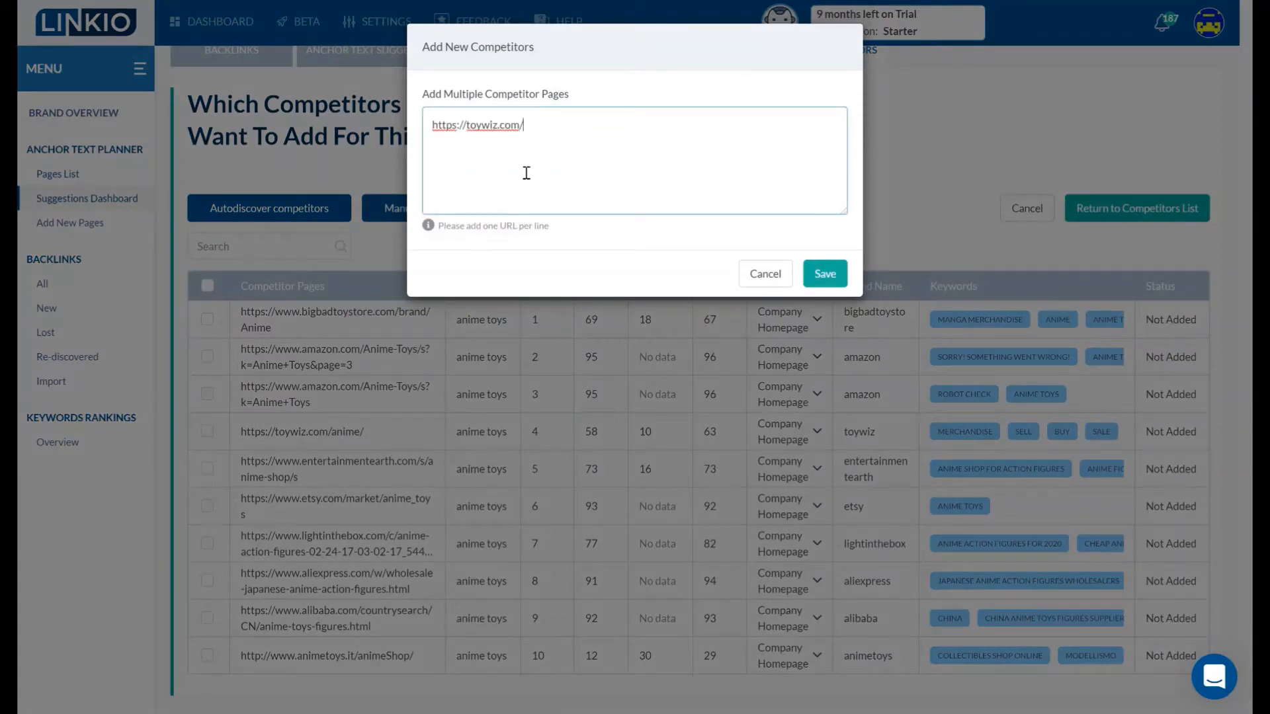
left_click(824, 274)
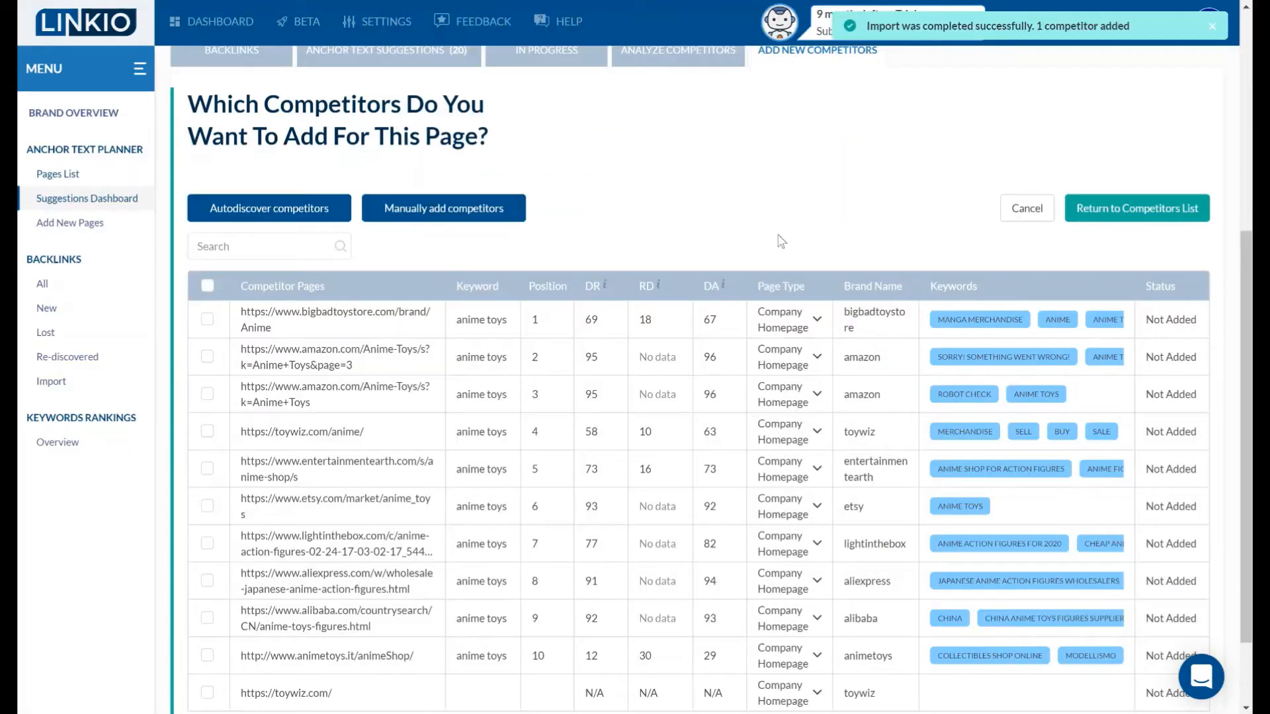
scroll(781, 241, "down", 2)
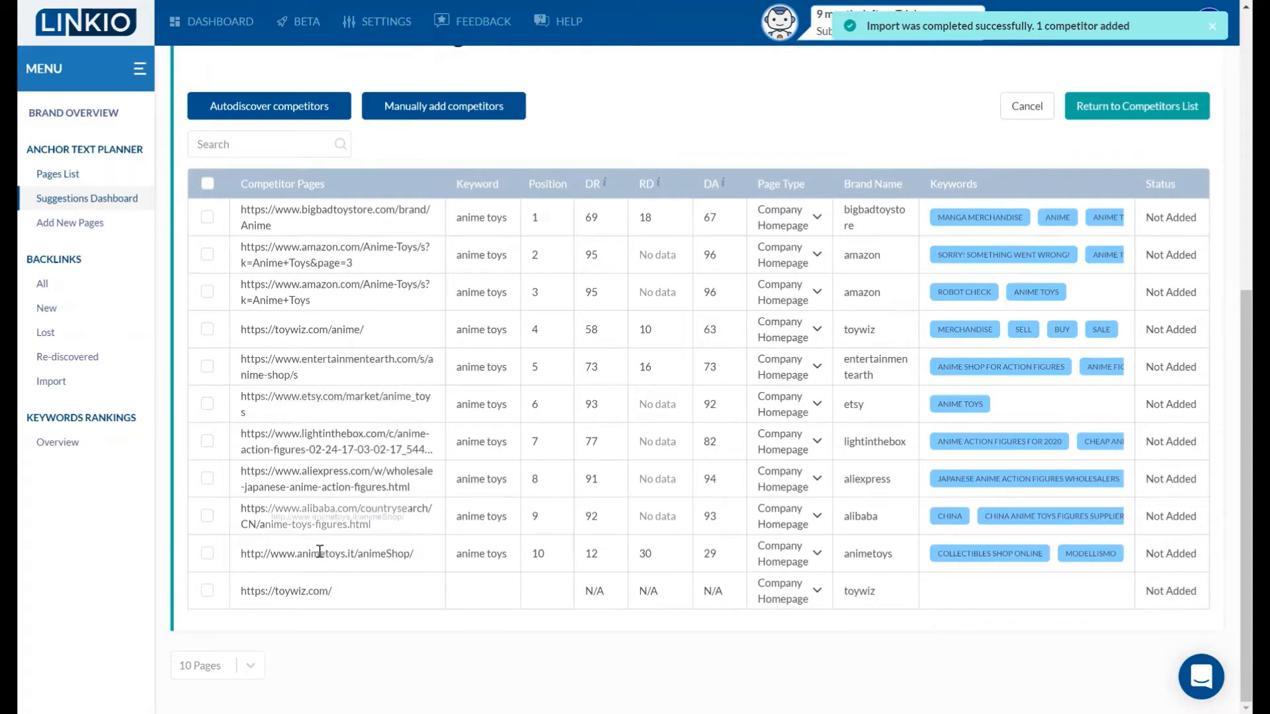
left_click_drag(357, 554, 240, 554)
key("ctrl+c")
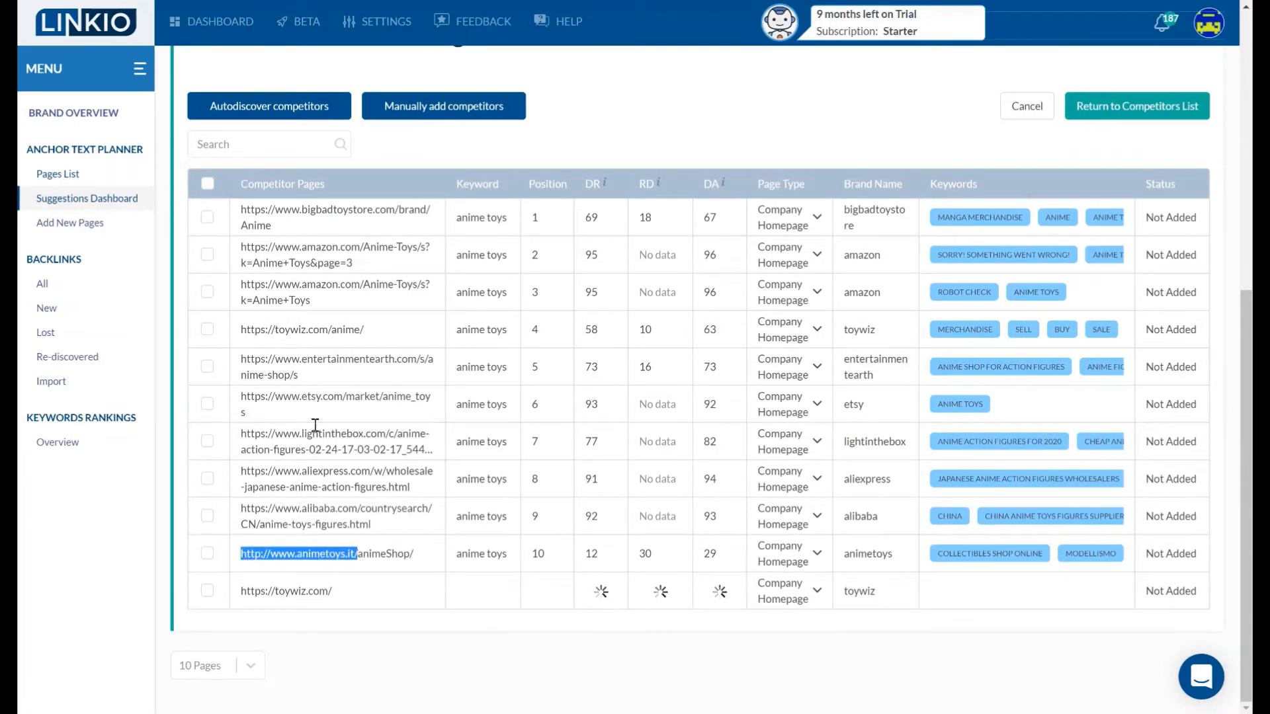
left_click(431, 113)
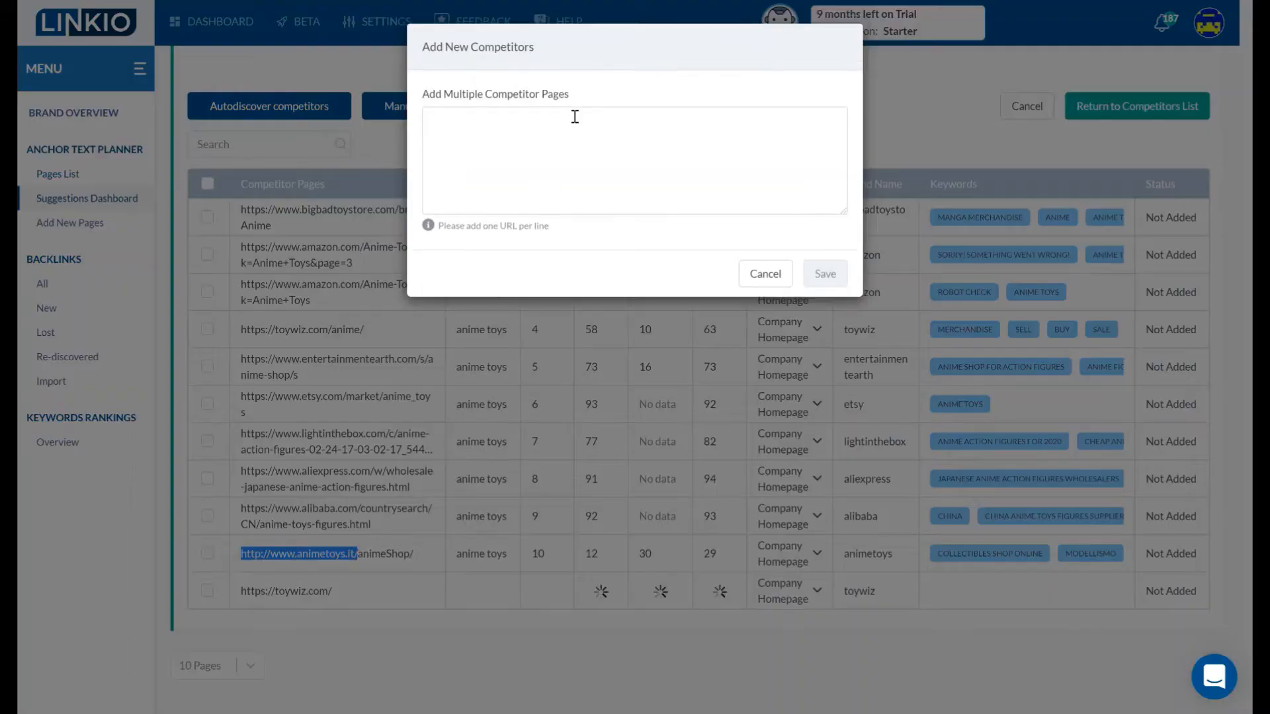
key("ctrl+v")
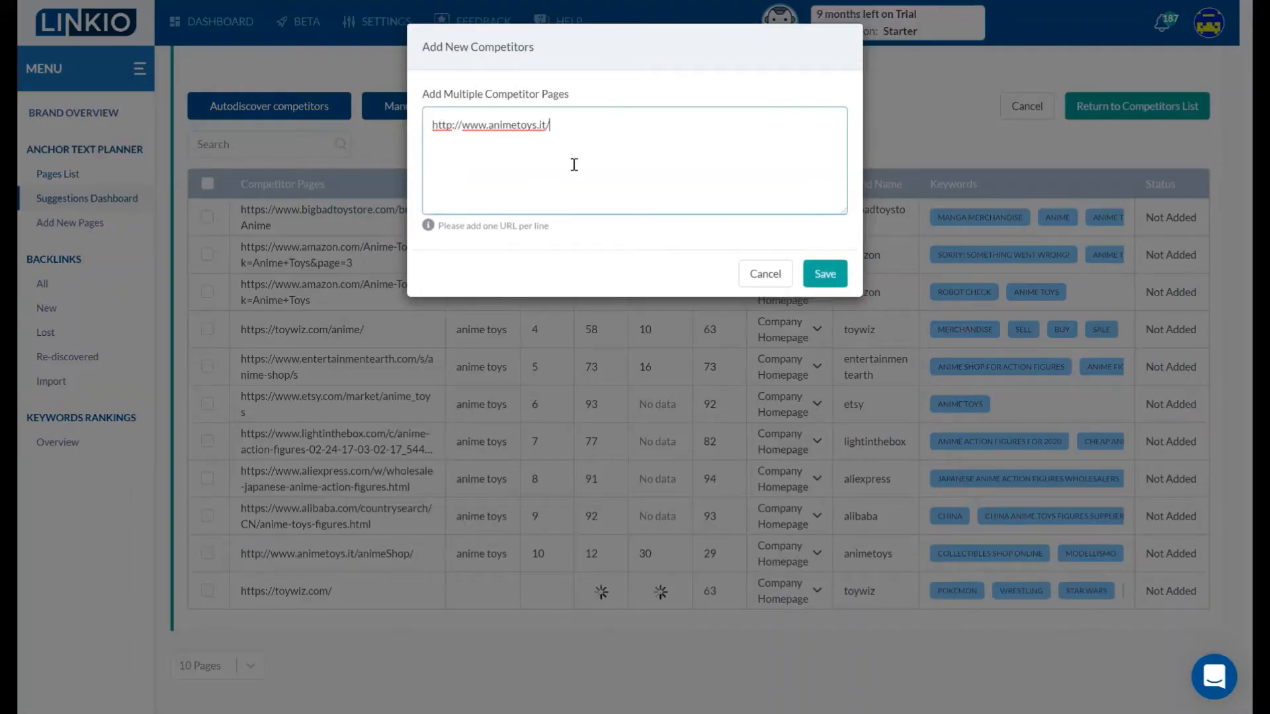
left_click(827, 274)
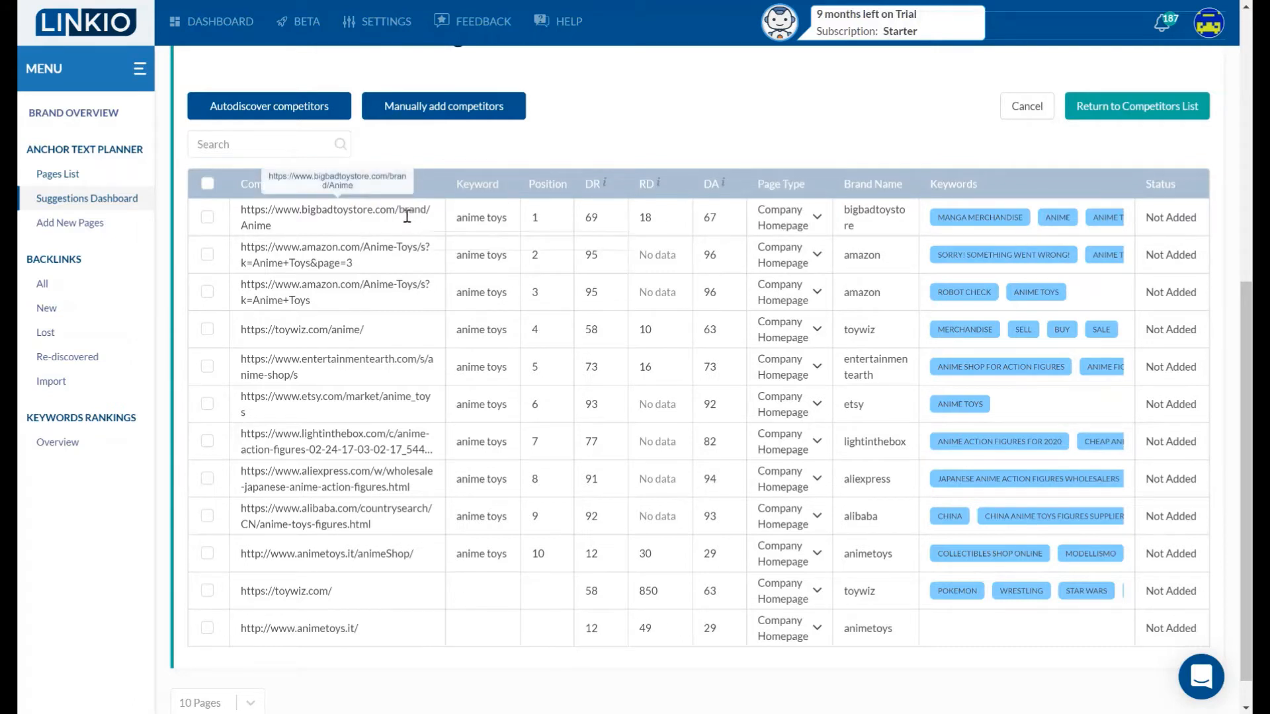
left_click_drag(409, 221, 336, 209)
left_click(338, 210)
left_click_drag(396, 211, 241, 207)
key("ctrl+c")
left_click(397, 213)
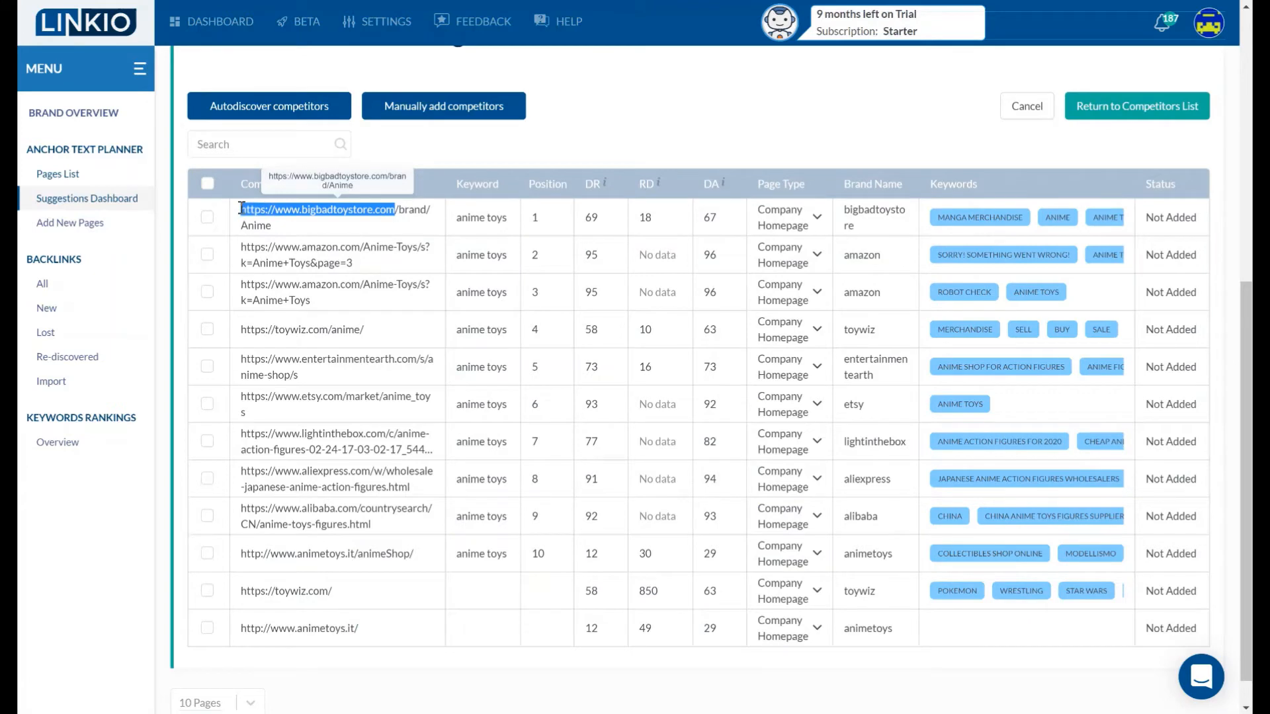
left_click(403, 107)
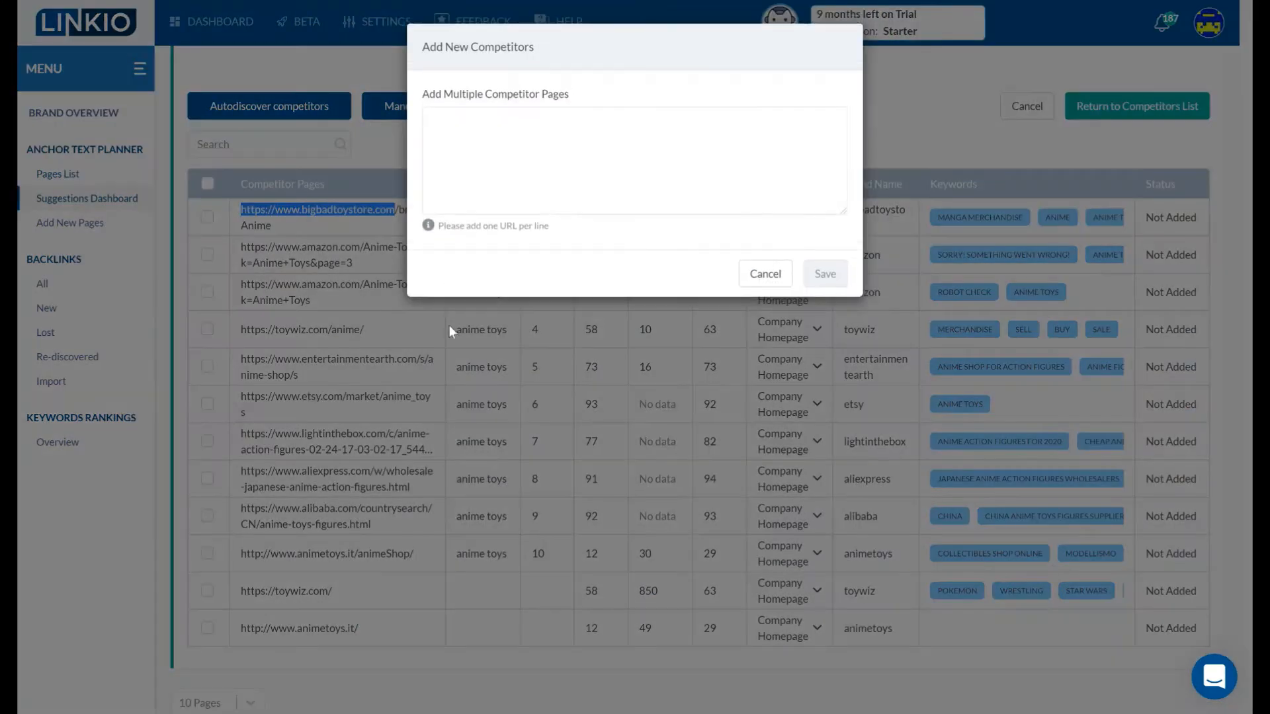
left_click(554, 161)
key("ctrl+v")
key("ctrl+a")
key("BackSpace")
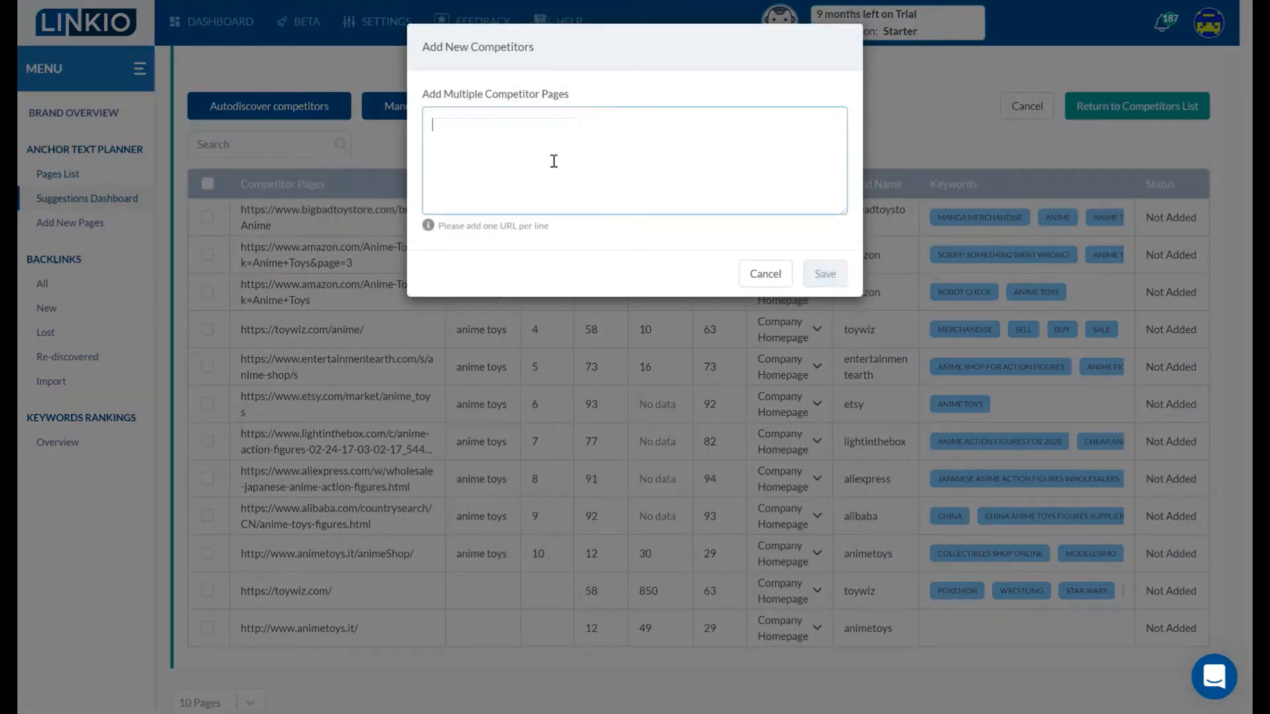
type("https://www.bigbadtoystore.com/")
left_click(825, 274)
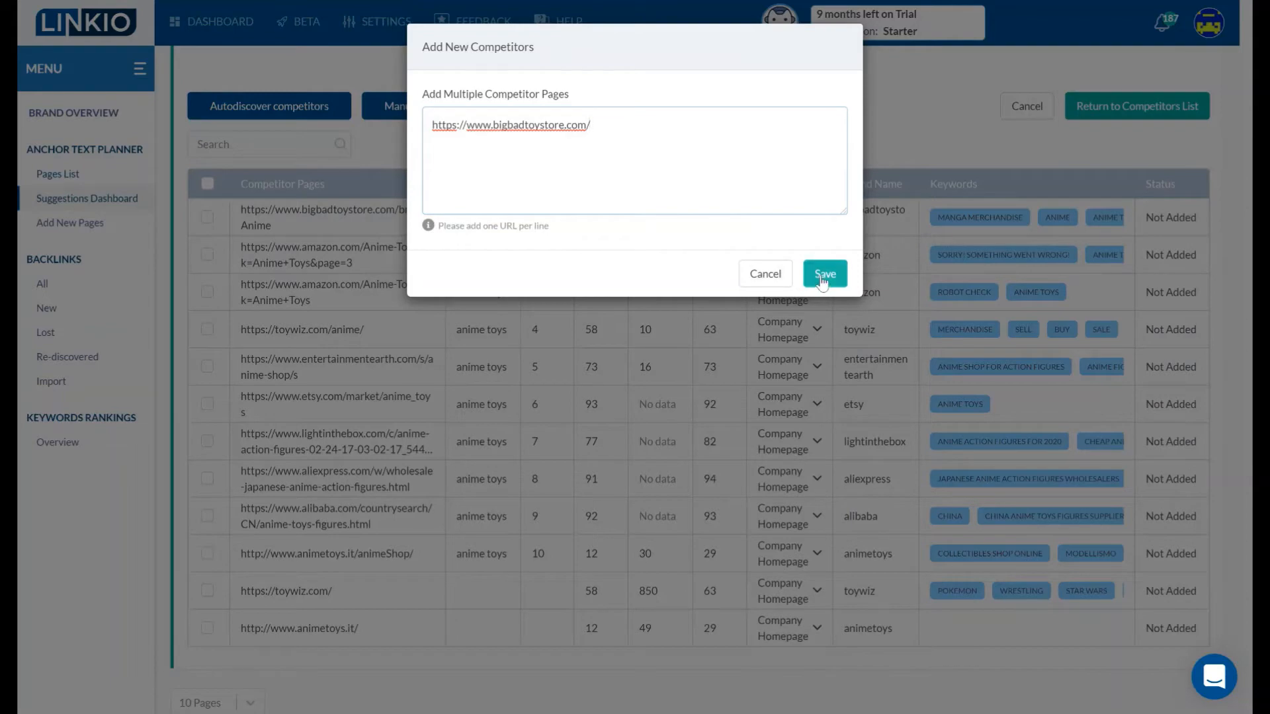
scroll(468, 184, "up", 3)
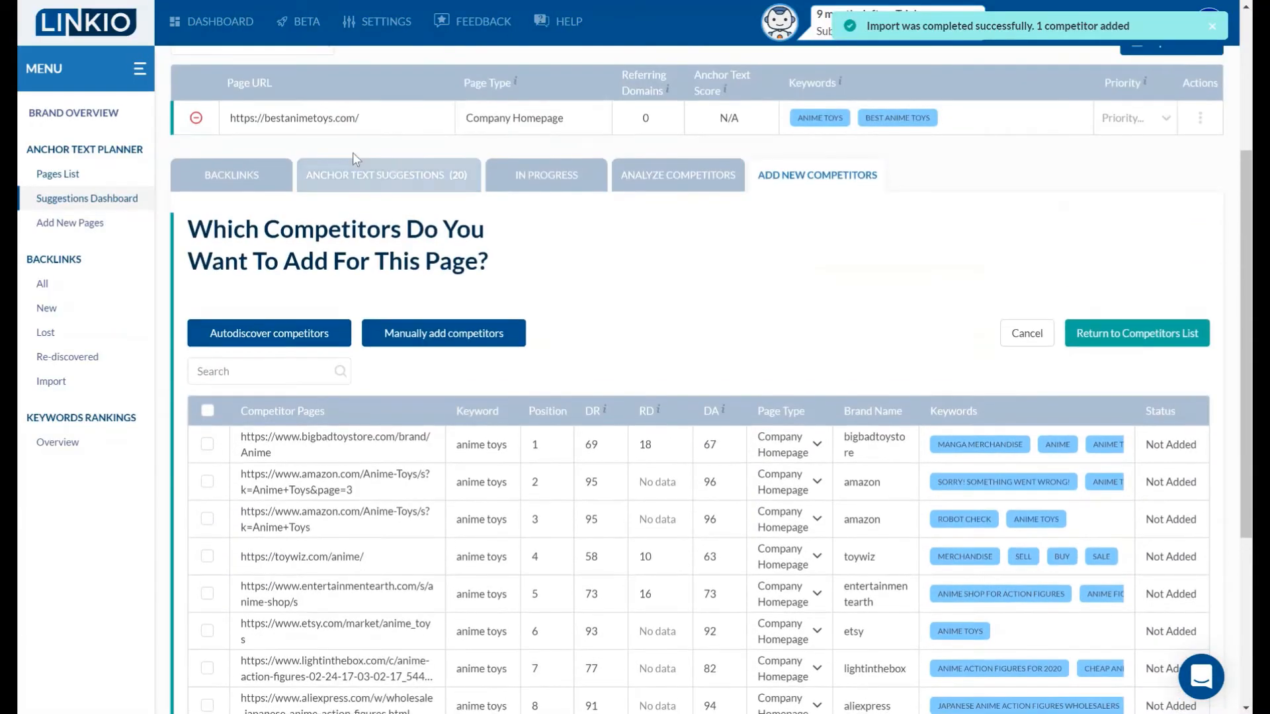
scroll(447, 503, "down", 5)
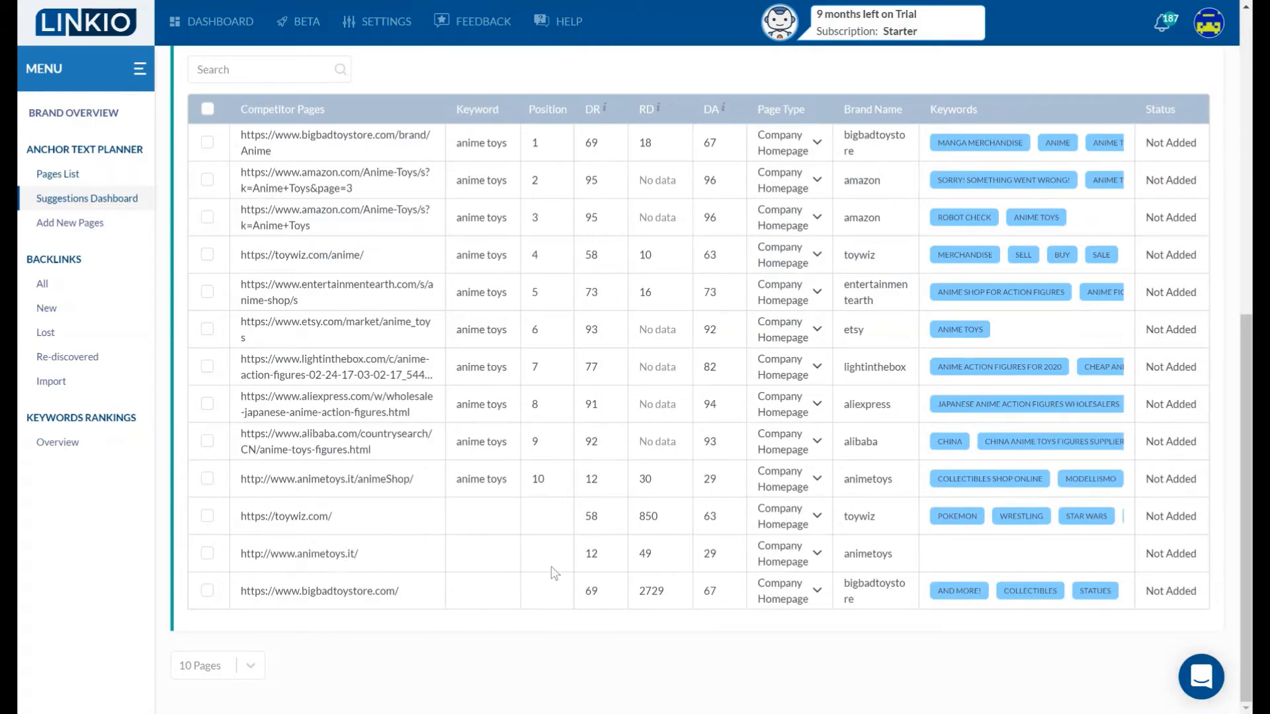
double_click(872, 549)
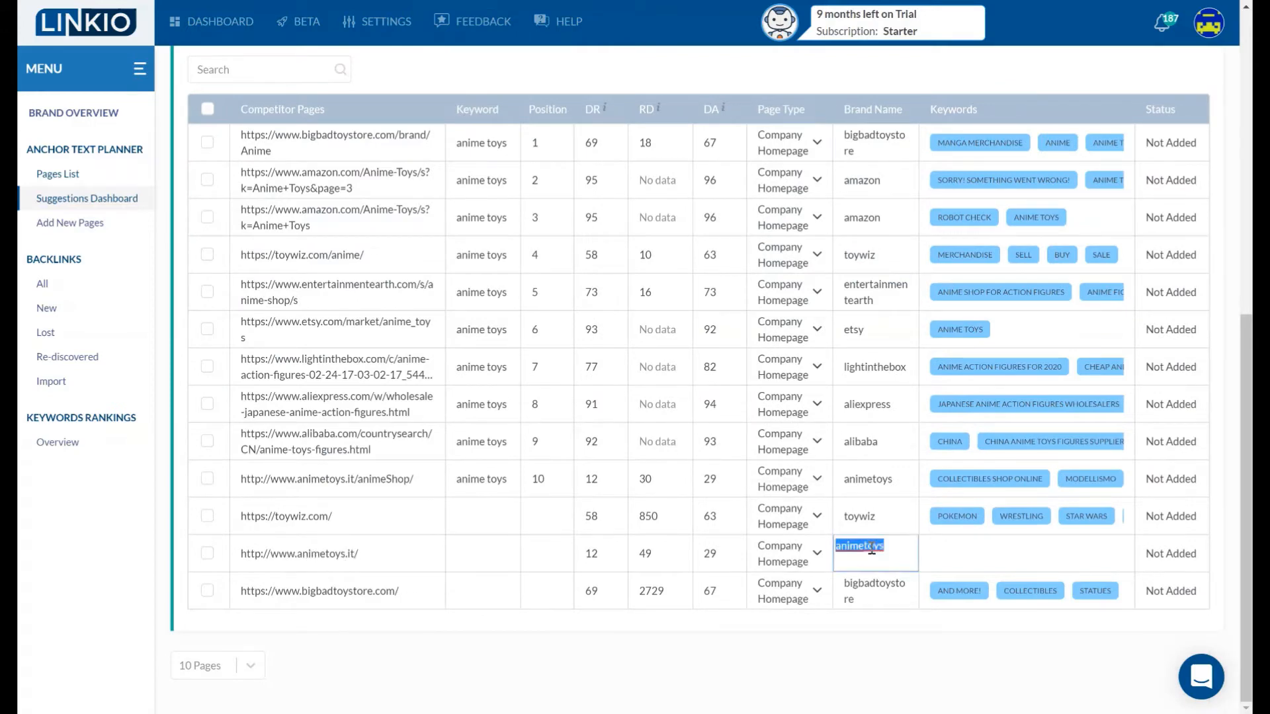
type("EMD")
left_click(889, 636)
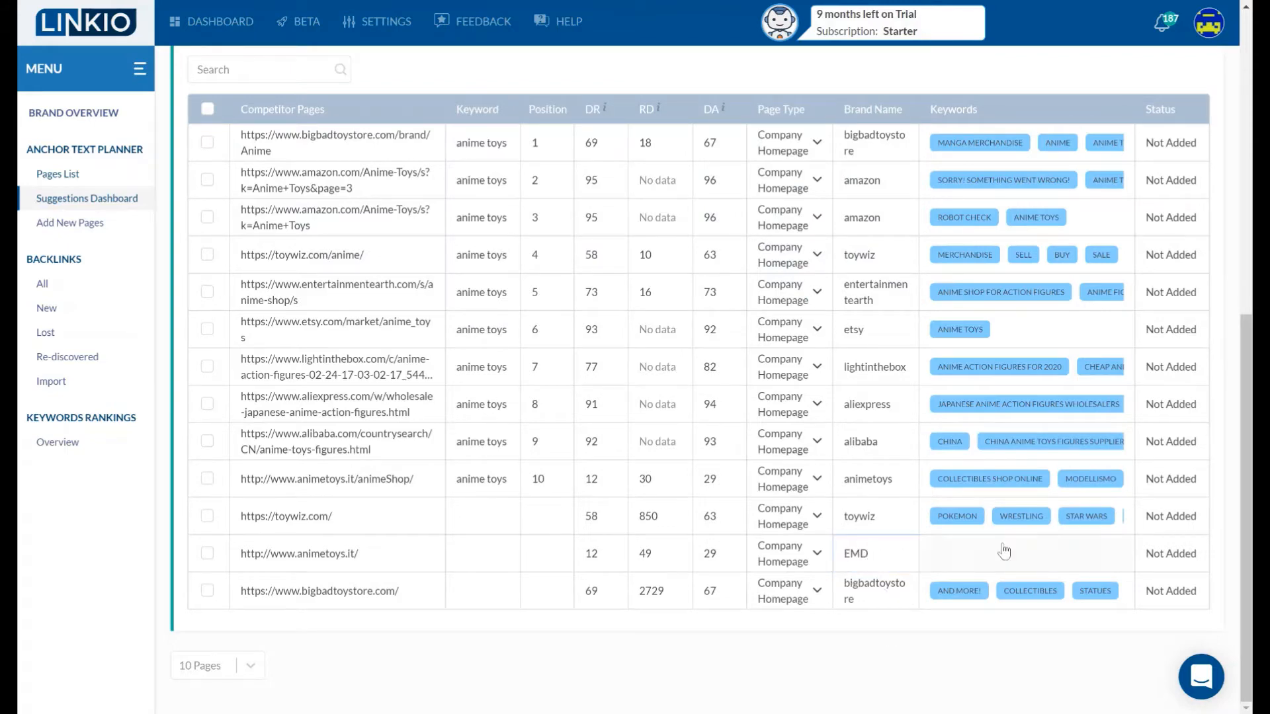
scroll(721, 385, "up", 7)
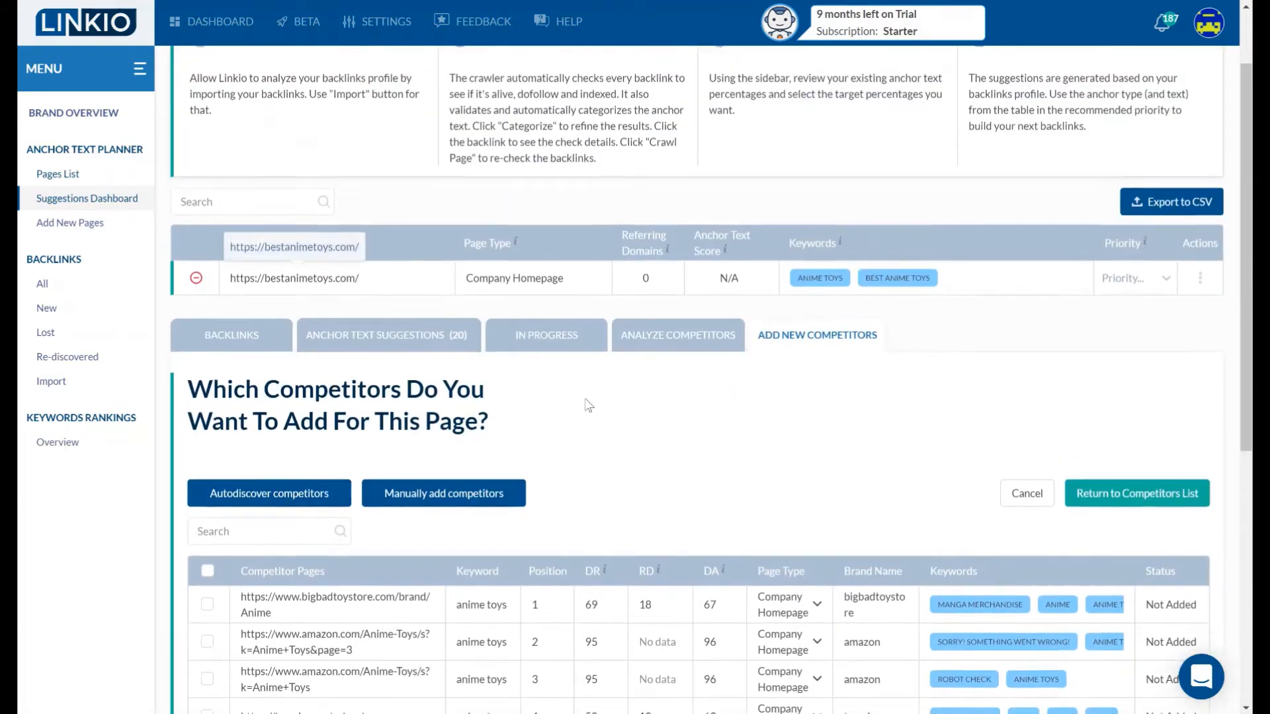
scroll(721, 385, "down", 7)
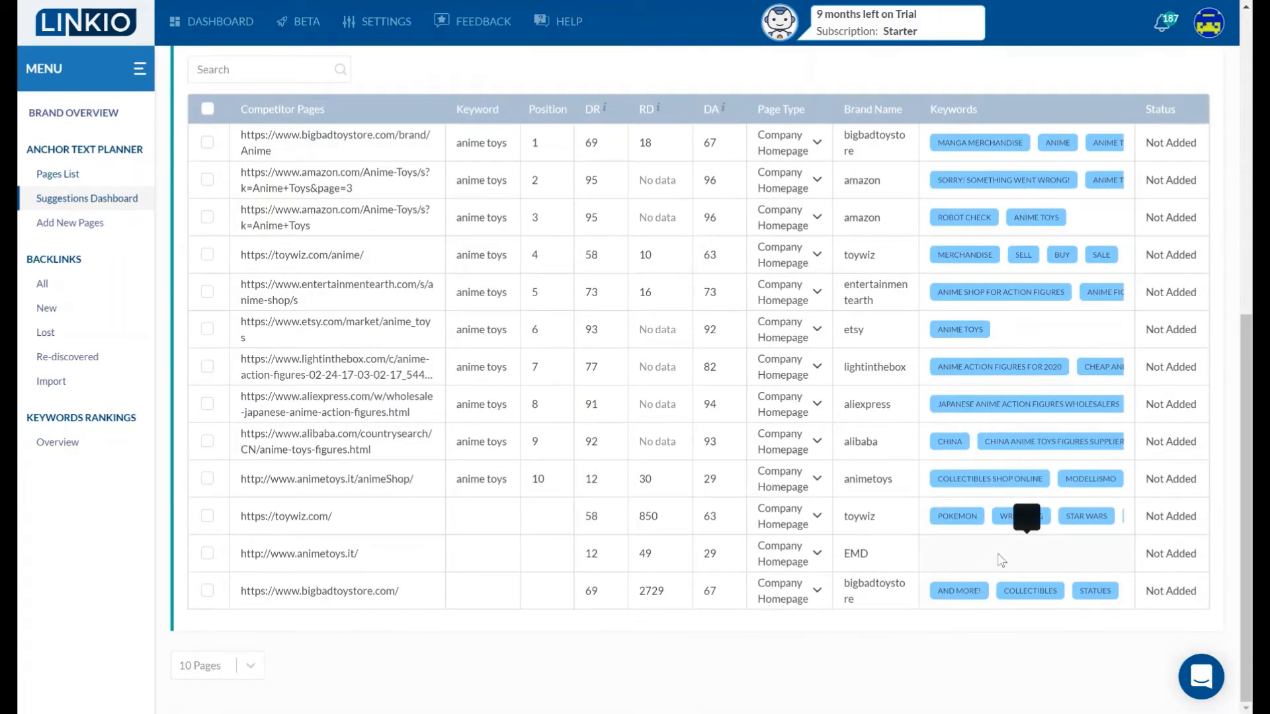
left_click(999, 559)
left_click(622, 146)
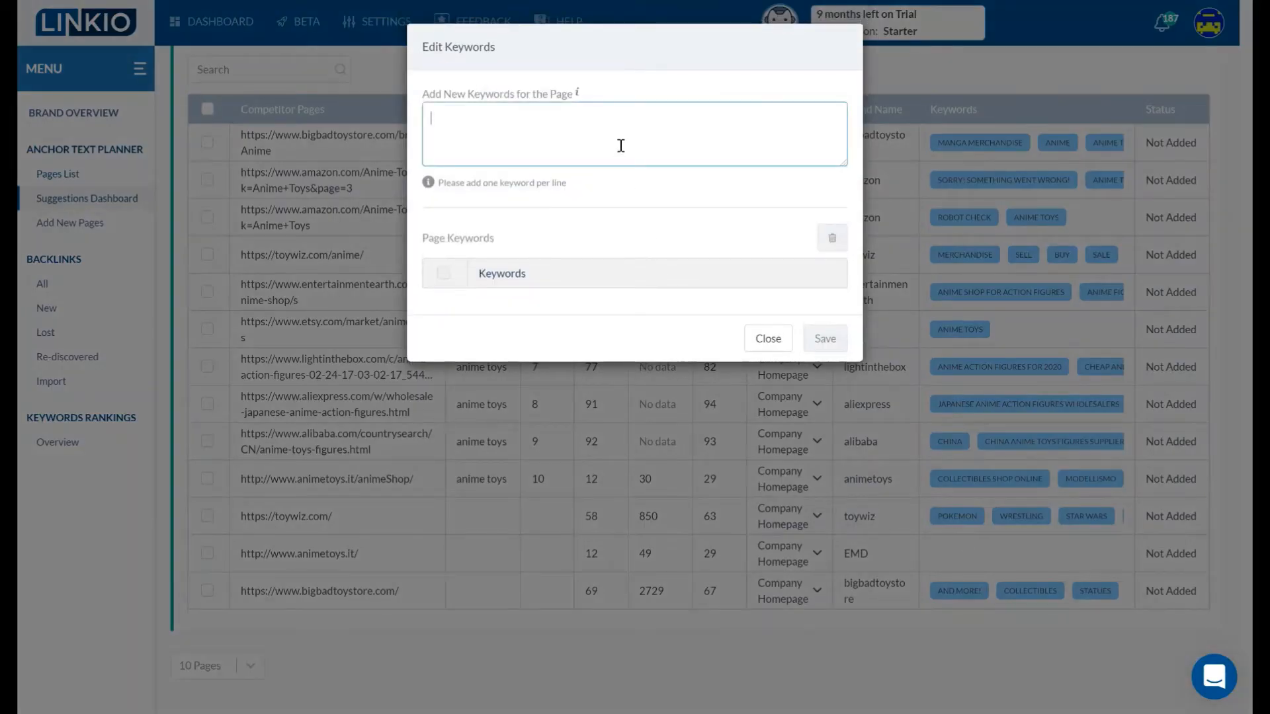
type("anime toys")
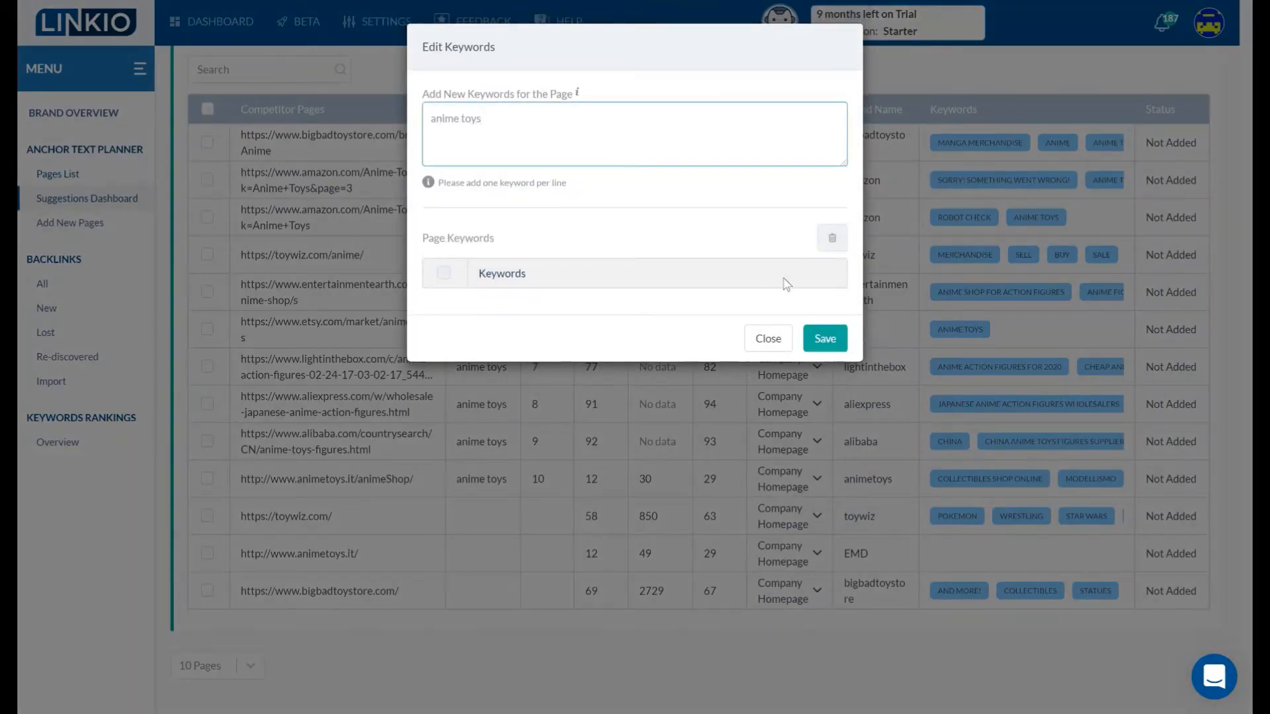
left_click(827, 339)
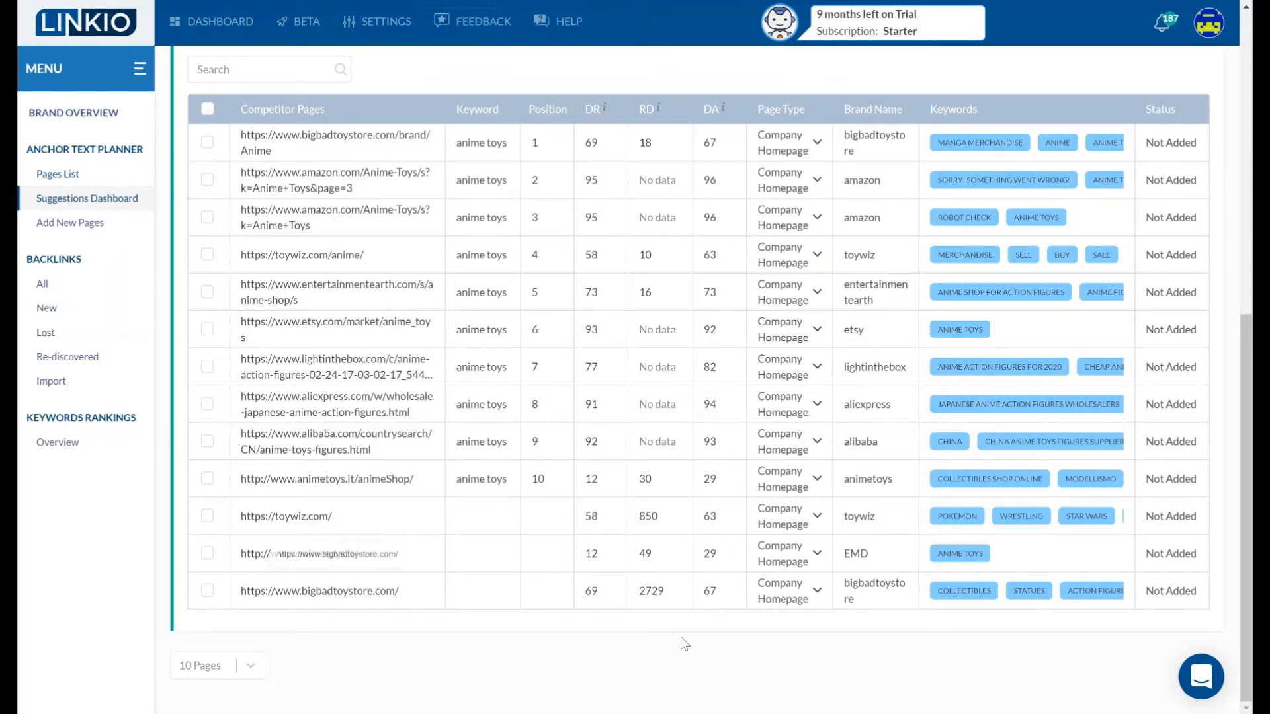
left_click(862, 582)
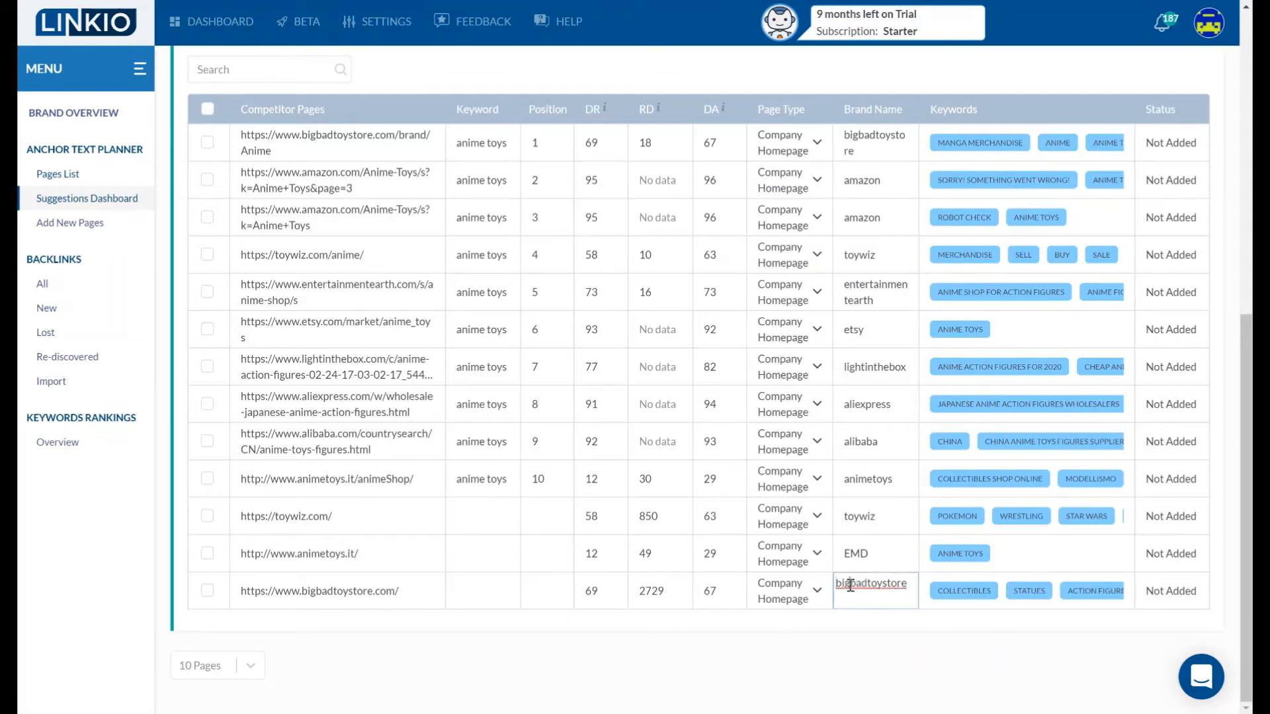
left_click(850, 584)
left_click(871, 582)
left_click(860, 626)
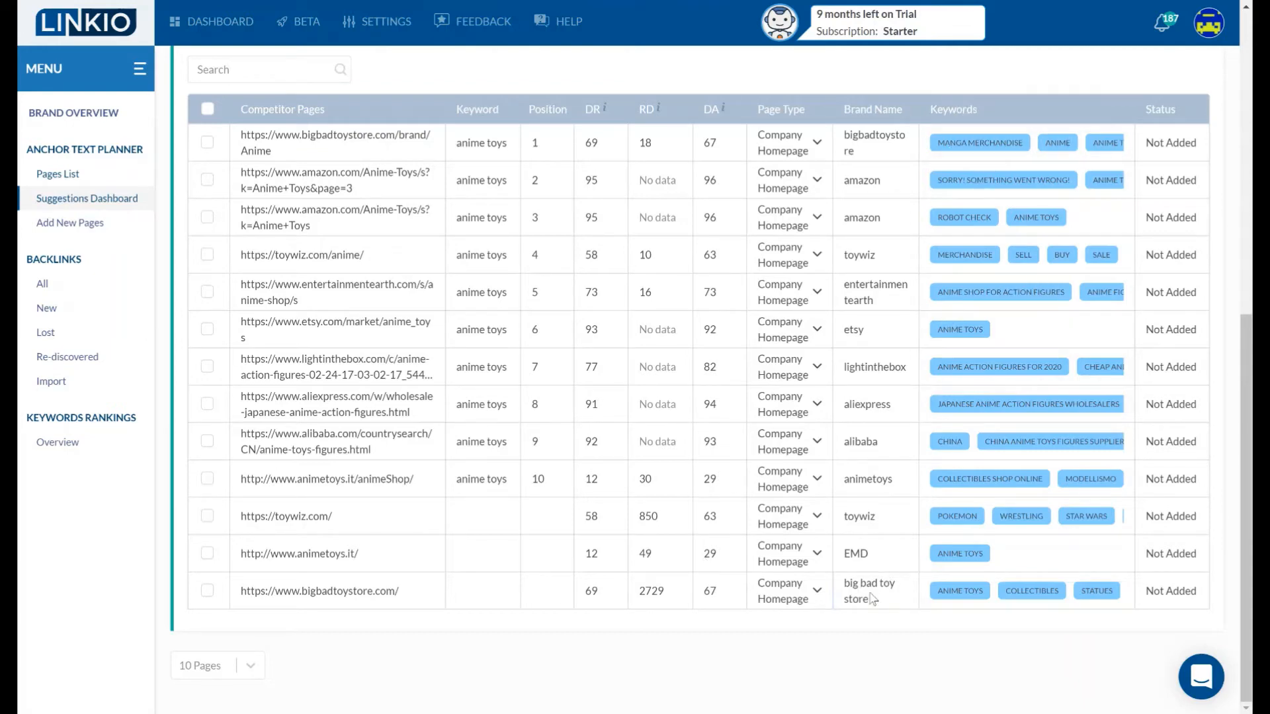
left_click(962, 593)
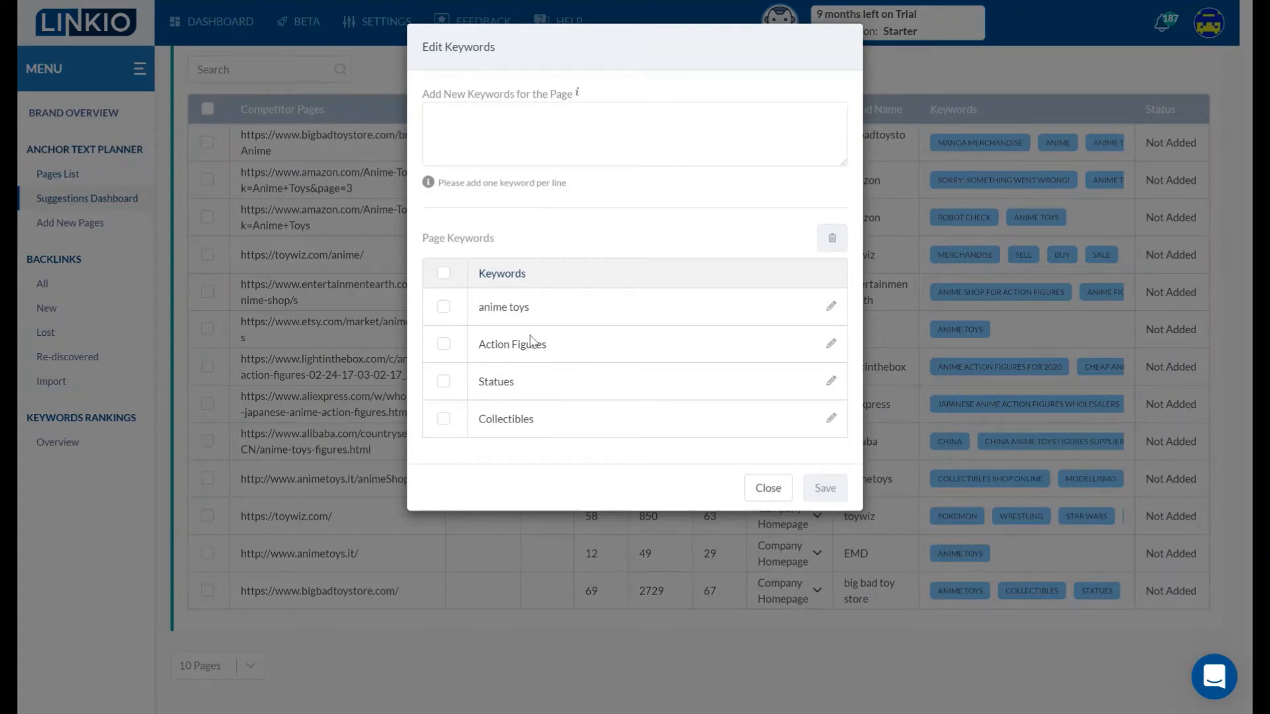
left_click(770, 489)
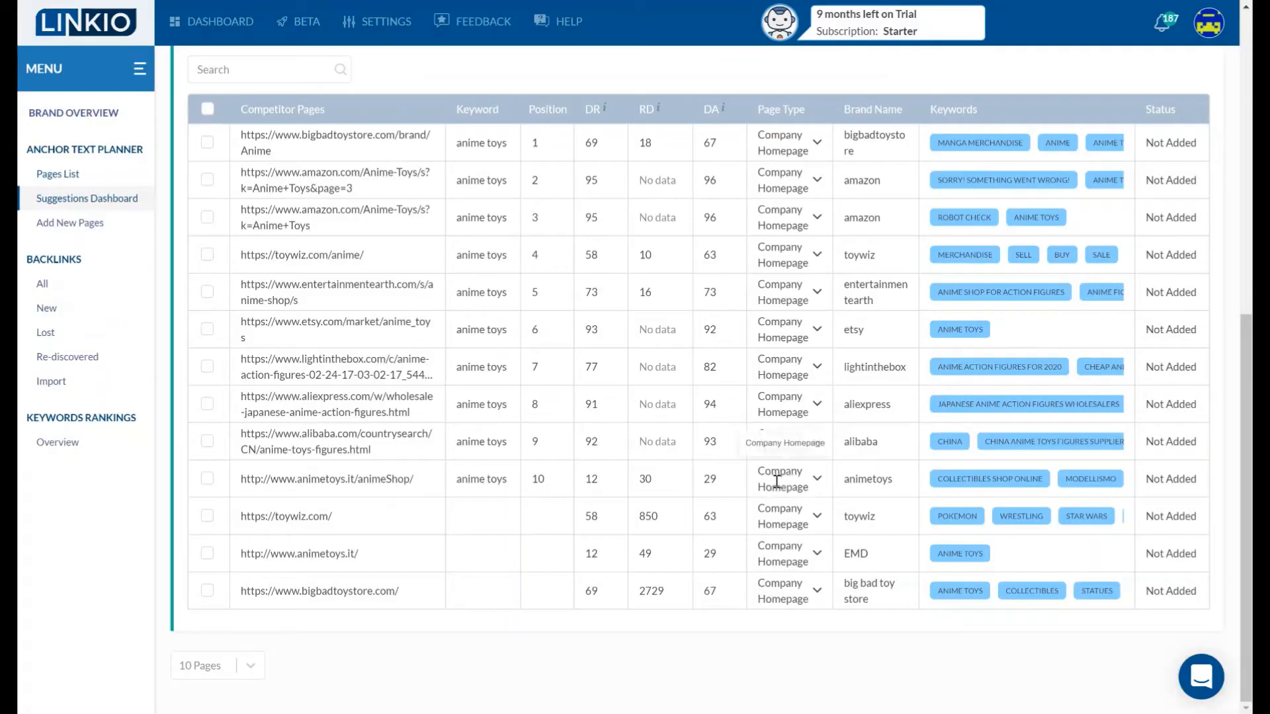
- Add the toywiz.com, animetoys.it and bigbadtoystore.com homepages as competitors for the bestanimetoys.com page
left_click(207, 516)
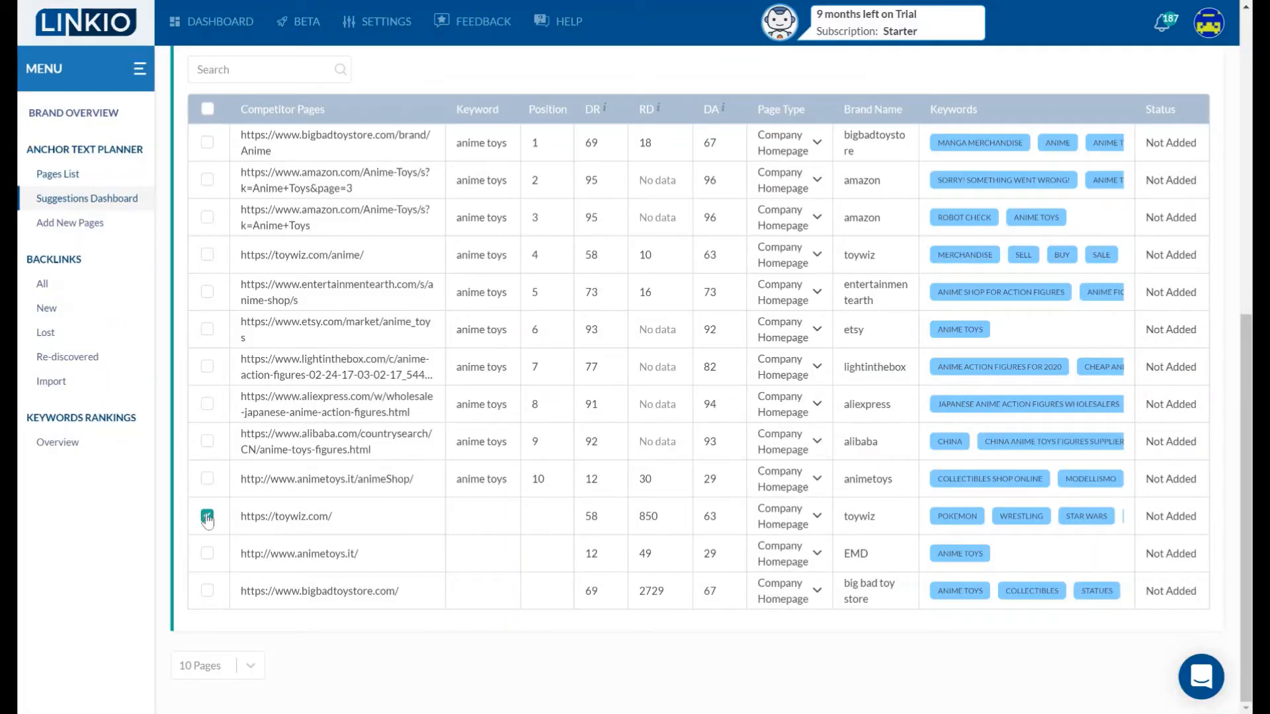
left_click(207, 554)
left_click(209, 592)
scroll(668, 401, "up", 3)
left_click(1068, 232)
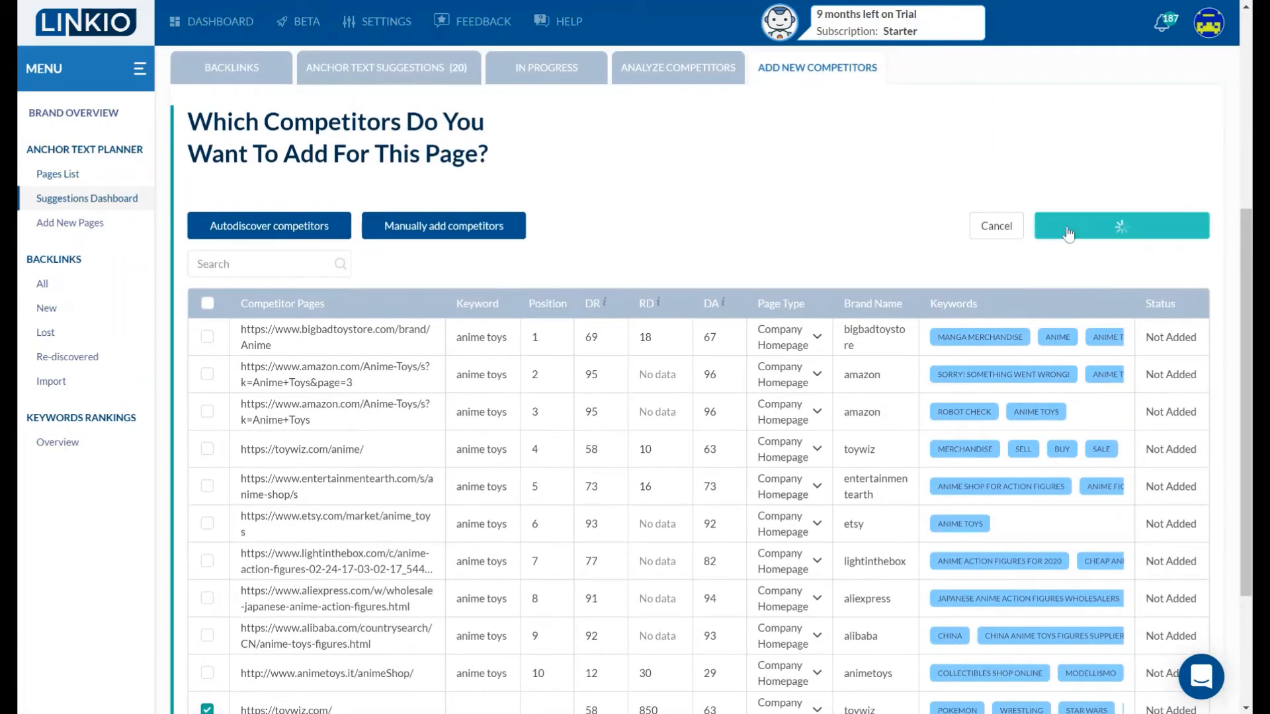
left_click(1080, 232)
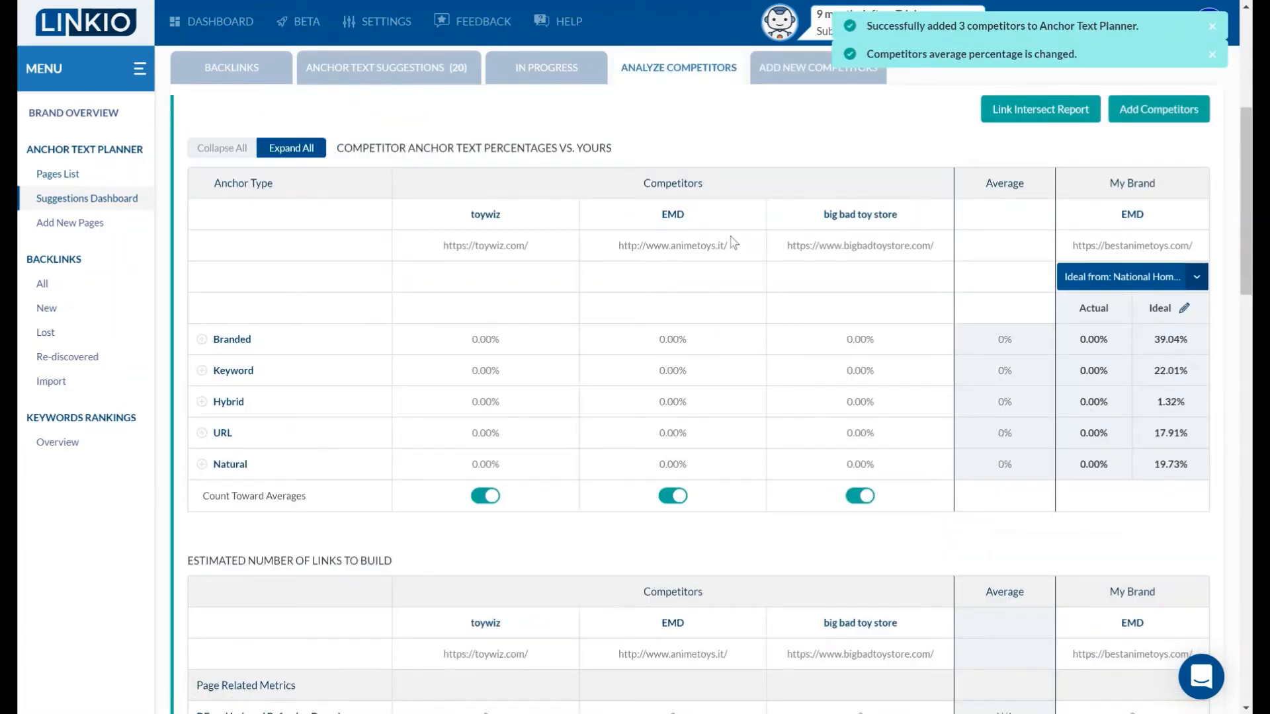
- Look through the competitor analysis tables and the competitors list for the three added homepages
scroll(731, 242, "down", 15)
scroll(732, 244, "down", 4)
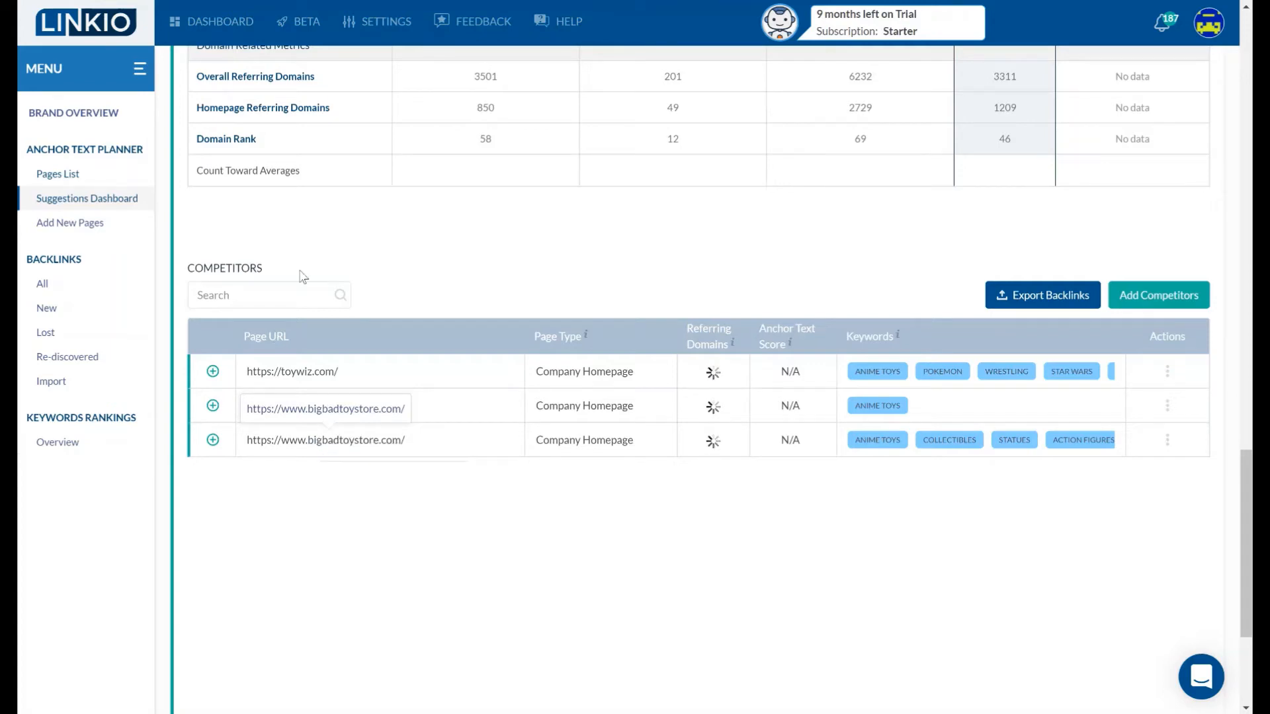
scroll(547, 275, "up", 9)
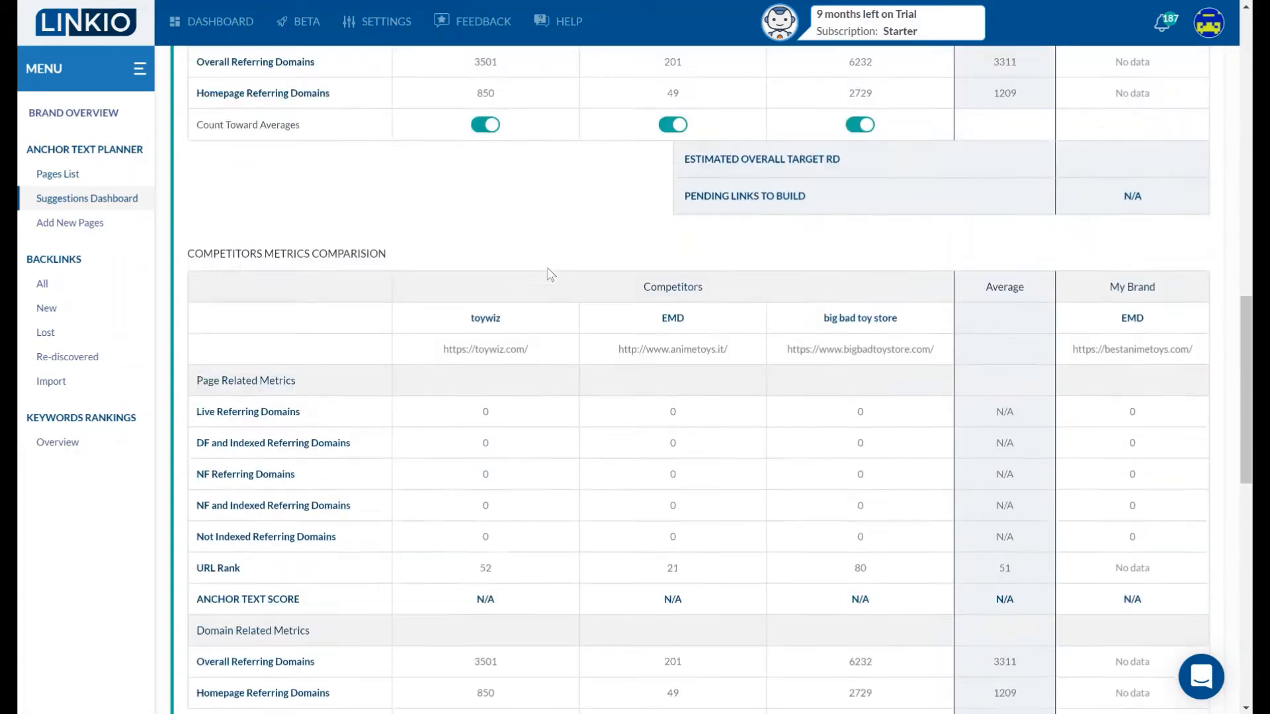
scroll(548, 275, "up", 5)
- Compare the competitors' anchor text percentages with the brand's own, and review the estimated number of links to build
scroll(548, 273, "down", 1)
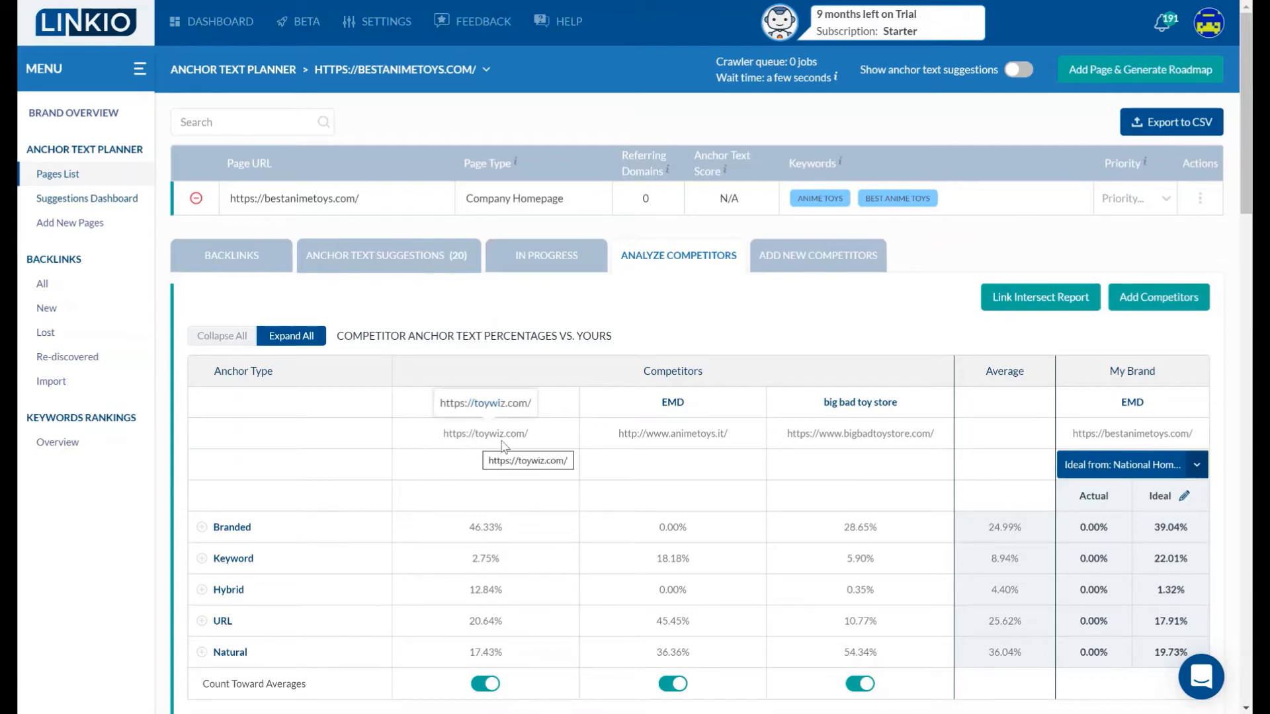
scroll(451, 371, "down", 1)
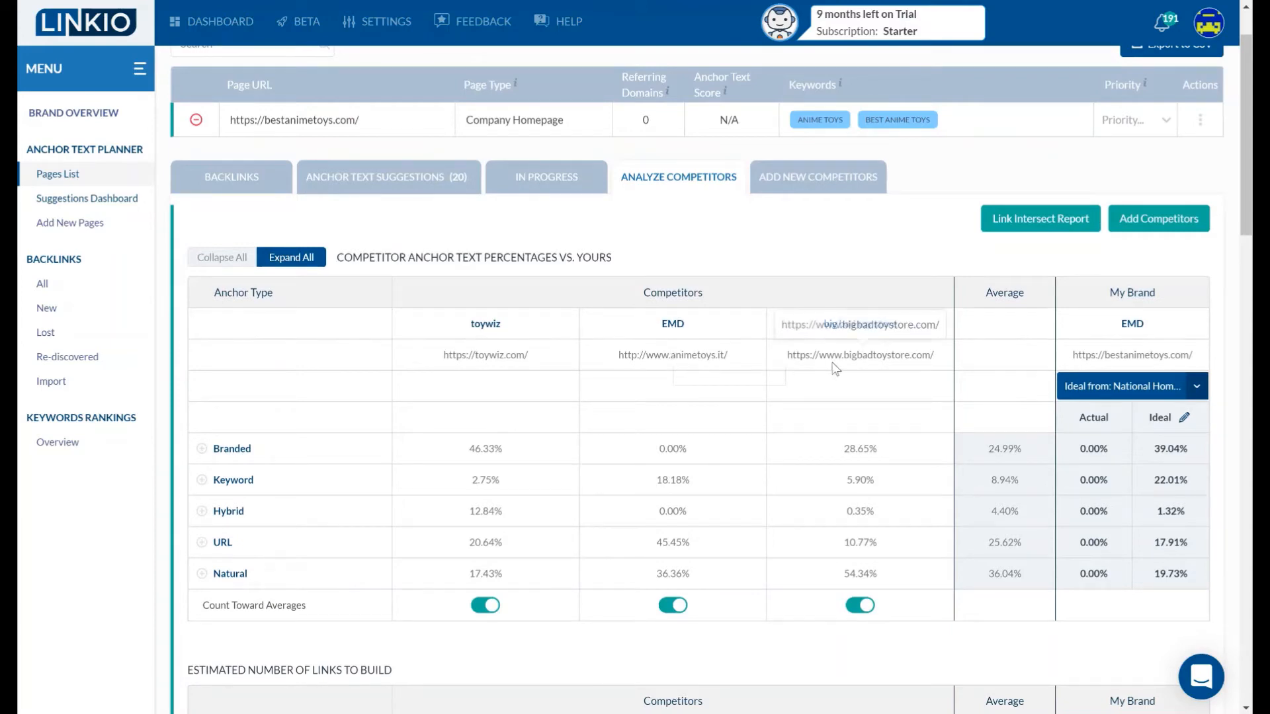
scroll(820, 371, "down", 1)
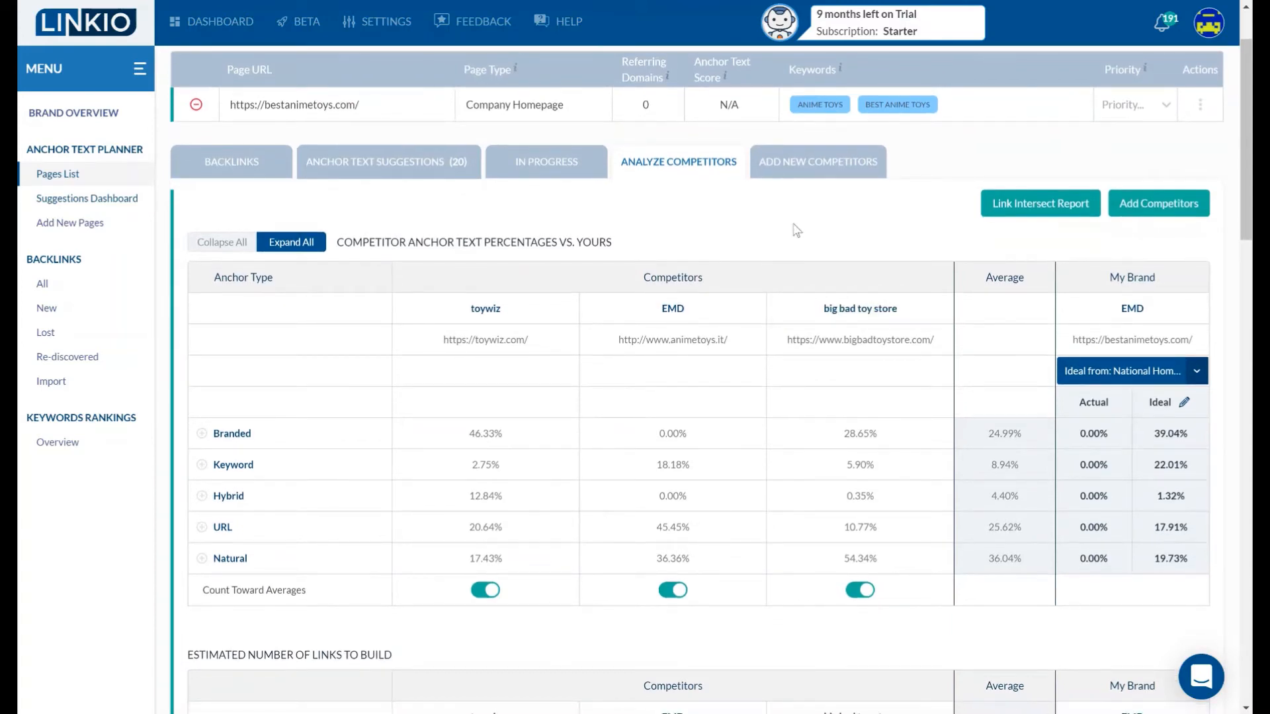
scroll(796, 229, "down", 6)
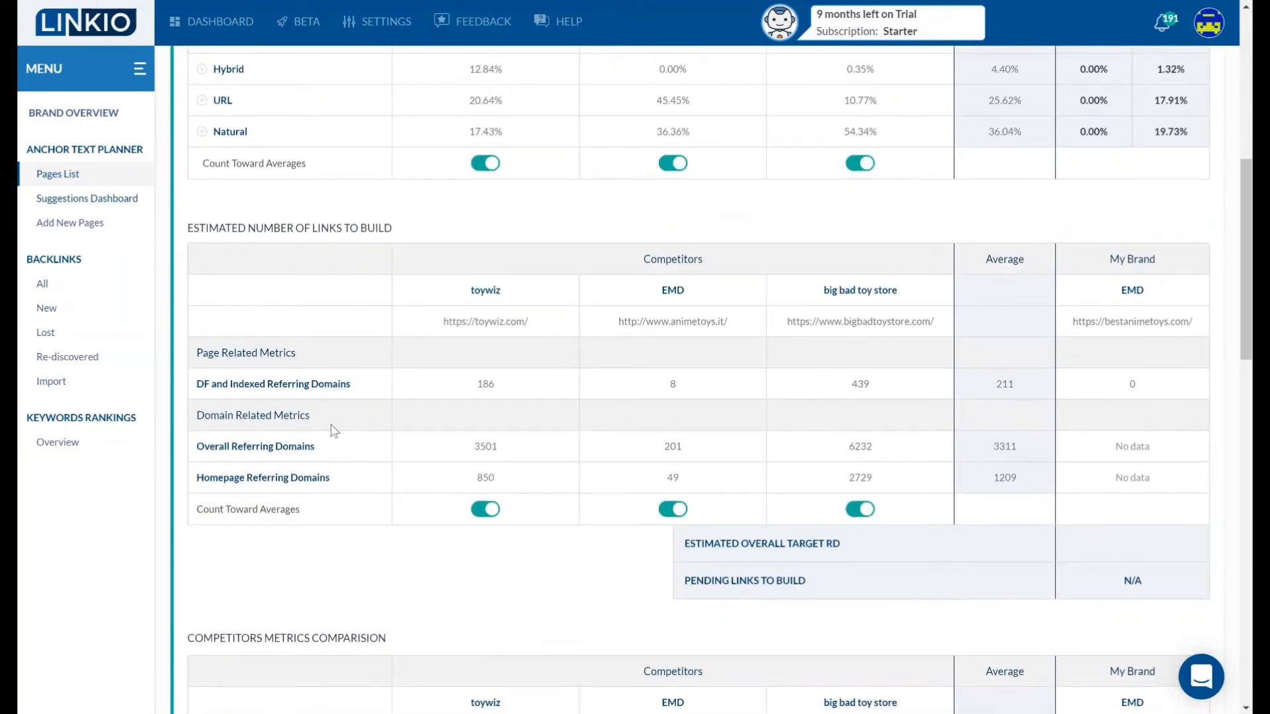
- Examine the competitors metrics comparison, focusing on the overall referring domains of toywiz.com and animetoys.it
scroll(518, 579, "down", 6)
scroll(503, 552, "down", 2)
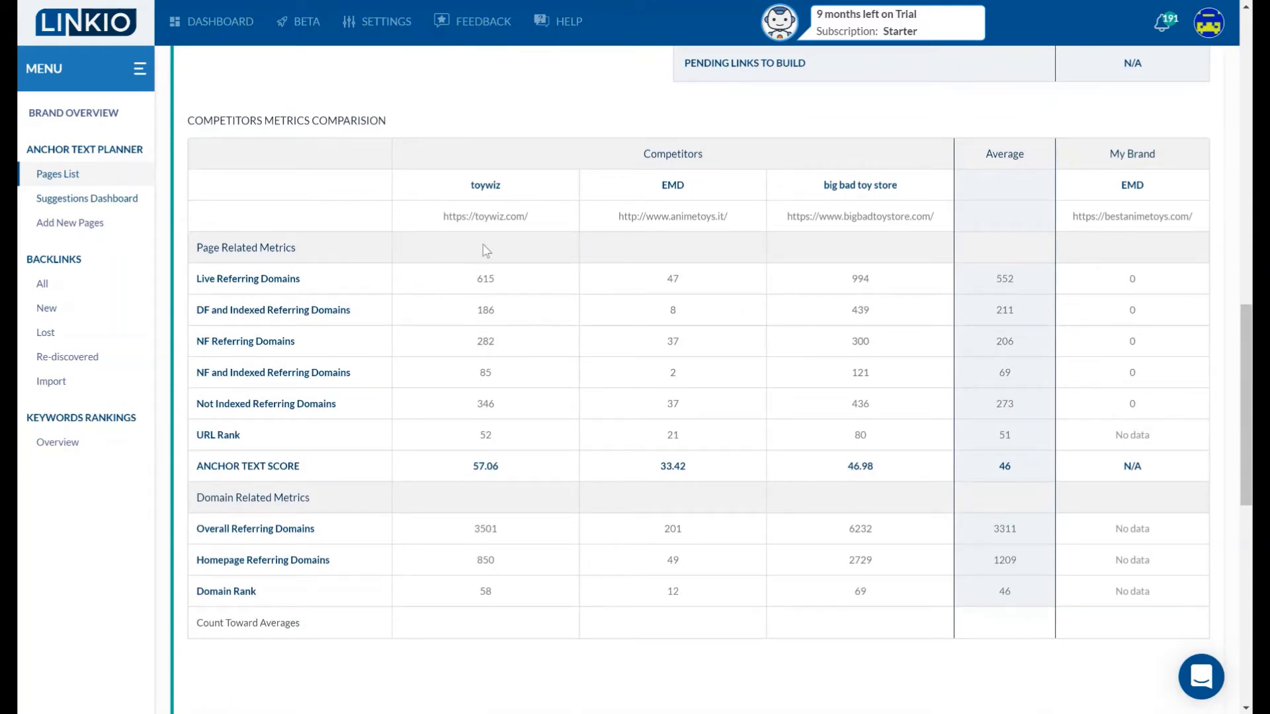
double_click(485, 531)
triple_click(700, 218)
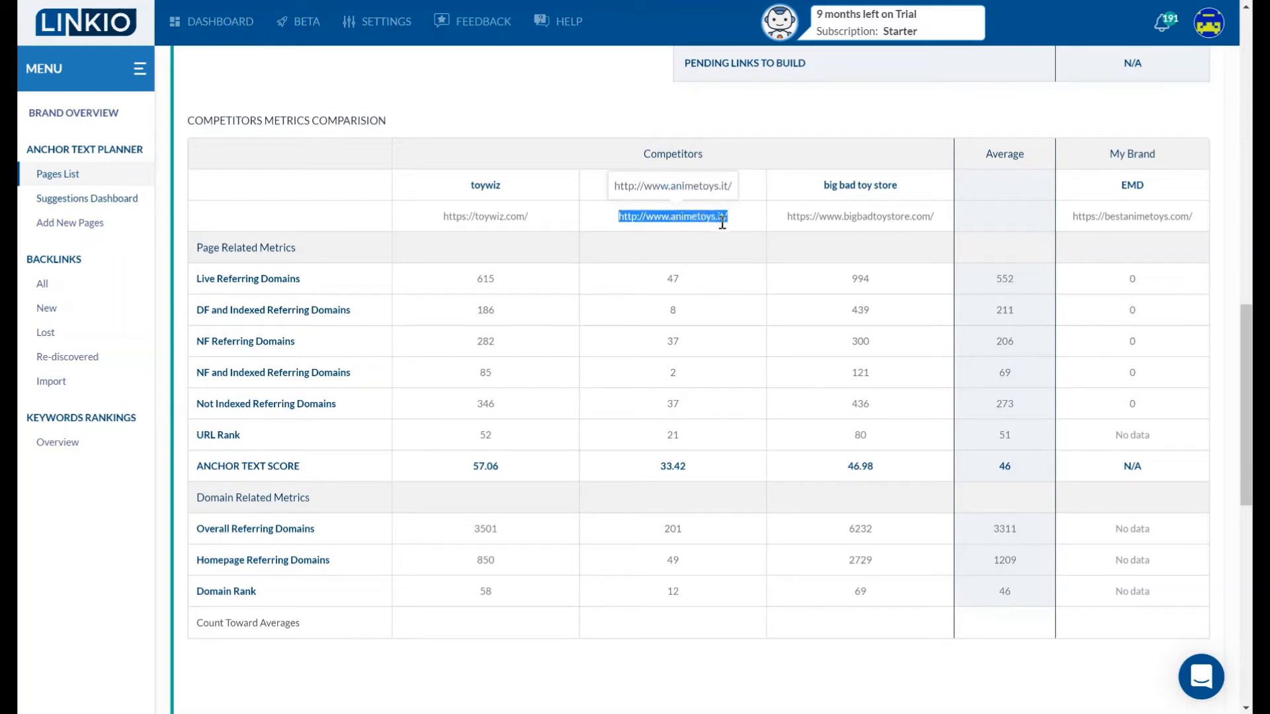
left_click(721, 221)
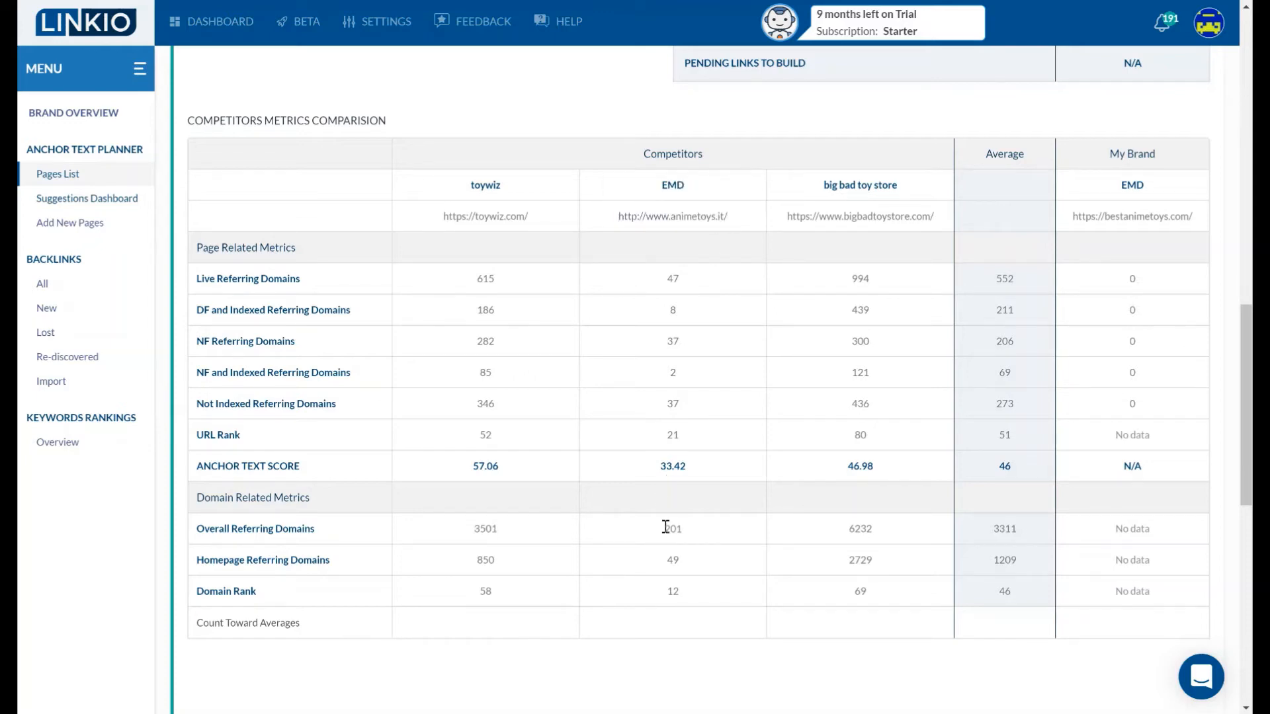
double_click(665, 528)
left_click(680, 532)
double_click(677, 533)
scroll(688, 539, "down", 5)
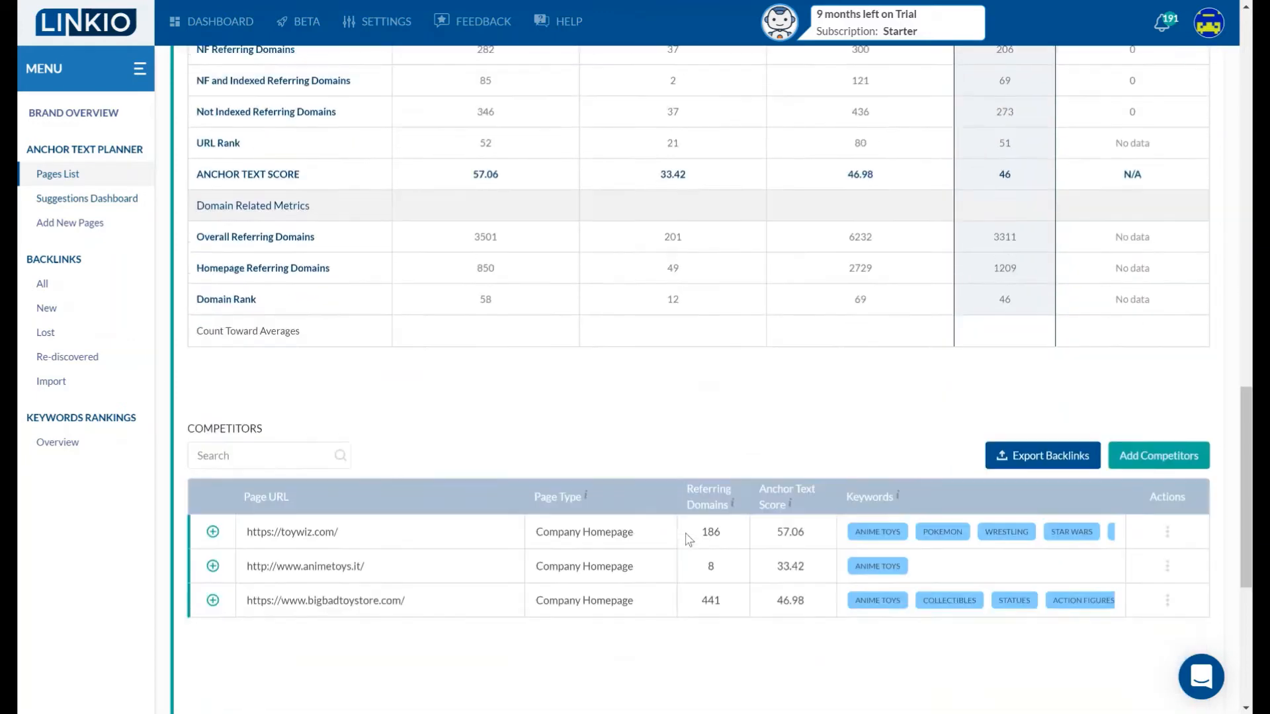
- Compare the homepage referring domains of big bad toy store with its live referring domains
scroll(344, 443, "up", 1)
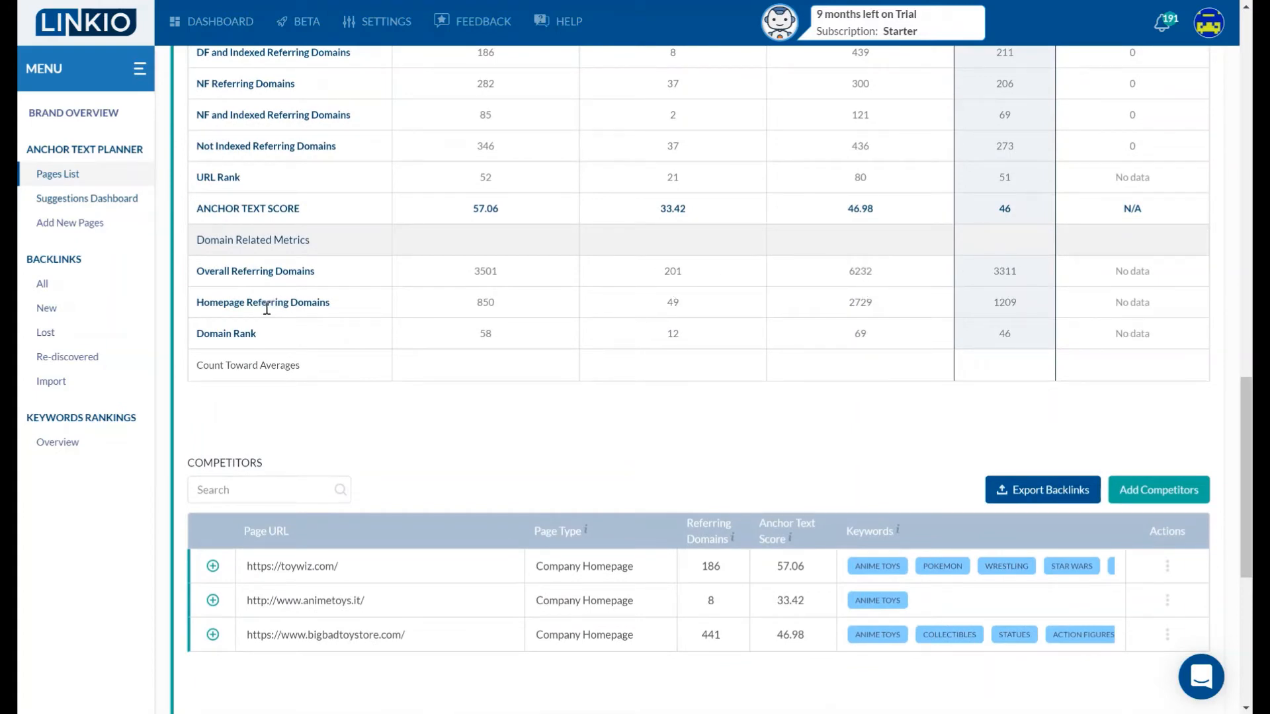
double_click(859, 301)
scroll(860, 298, "up", 3)
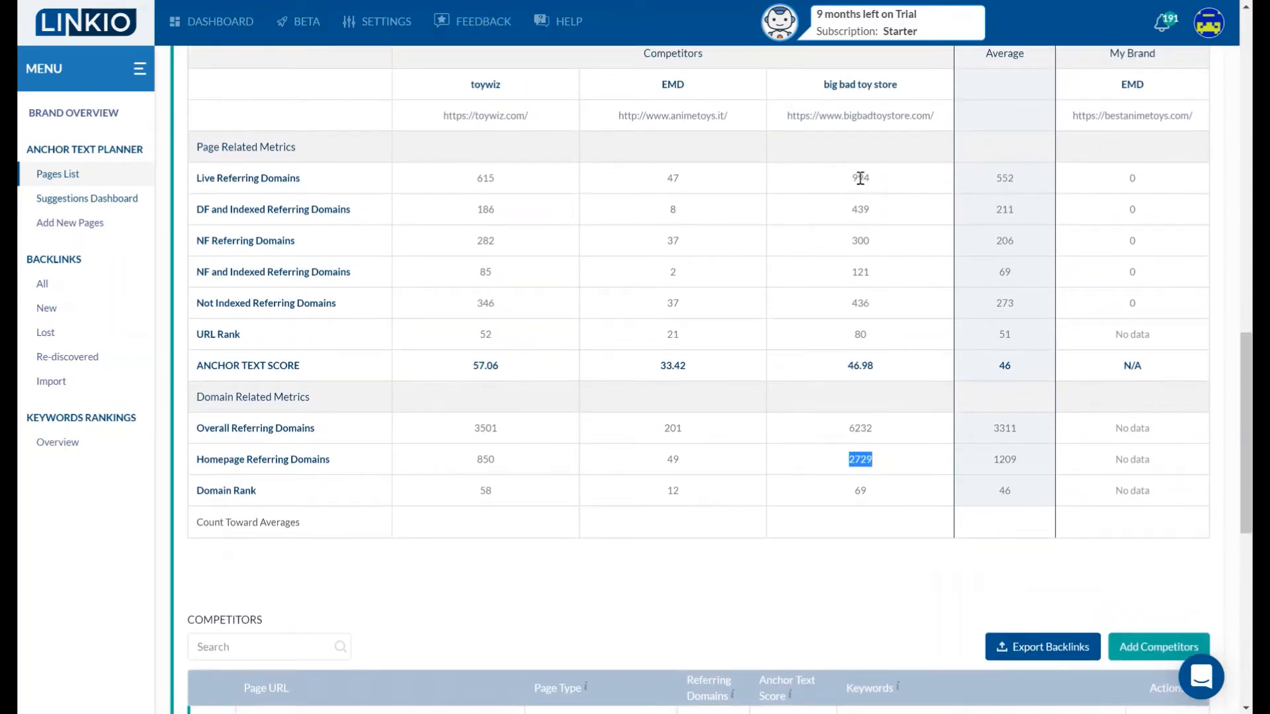
double_click(860, 178)
left_click(859, 180)
double_click(860, 178)
double_click(849, 468)
left_click(742, 366)
double_click(860, 178)
left_click(870, 191)
- Check the DF and indexed referring domains of big bad toy store in the estimated links-to-build table
scroll(866, 192, "up", 7)
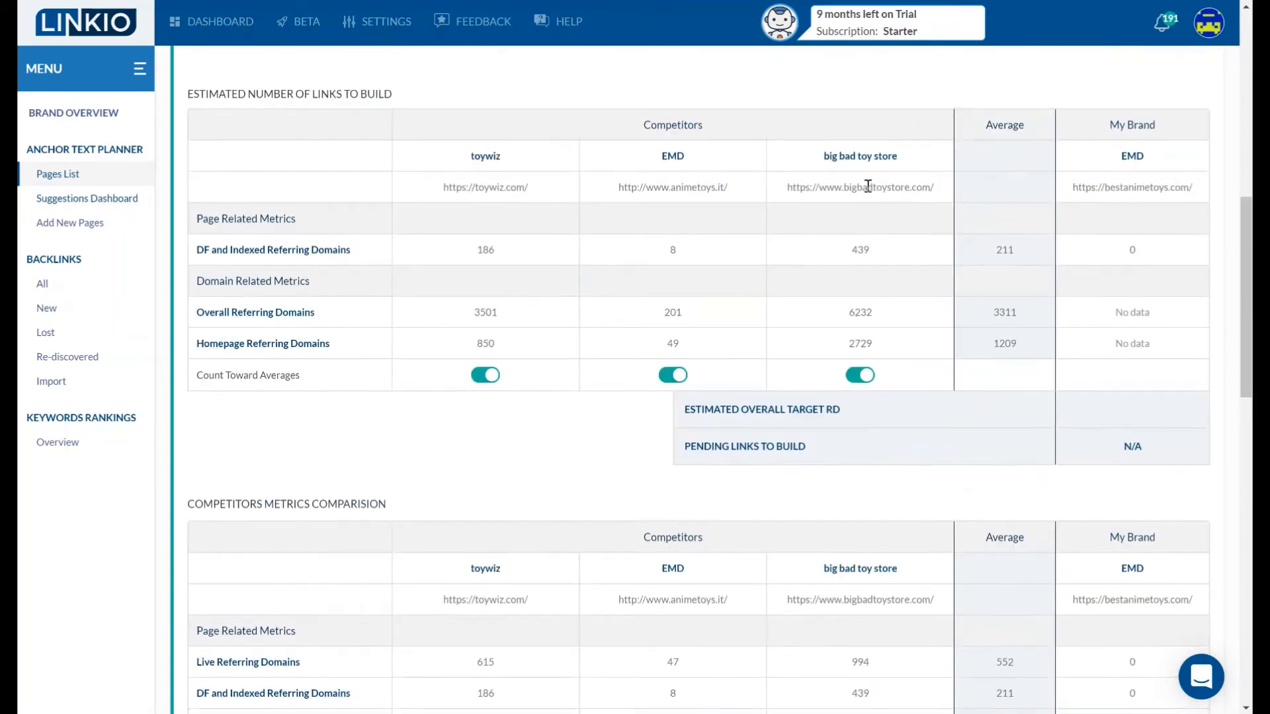
double_click(862, 254)
left_click(873, 259)
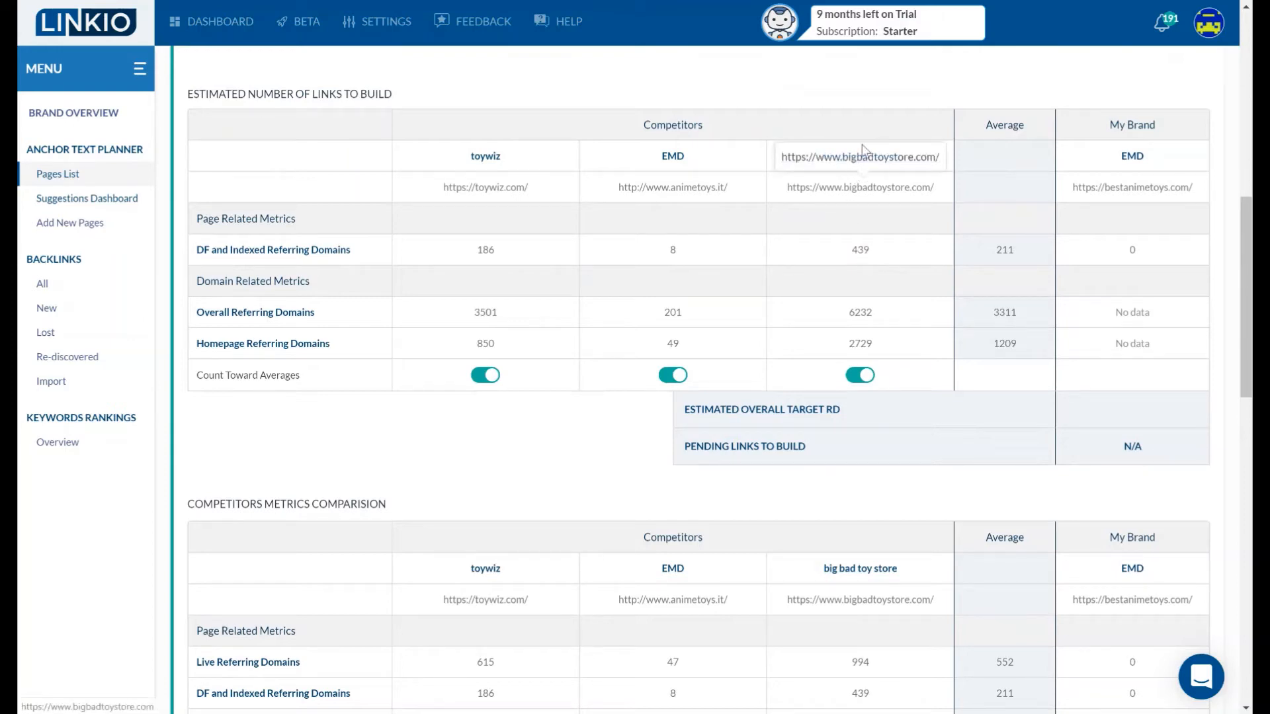
double_click(861, 250)
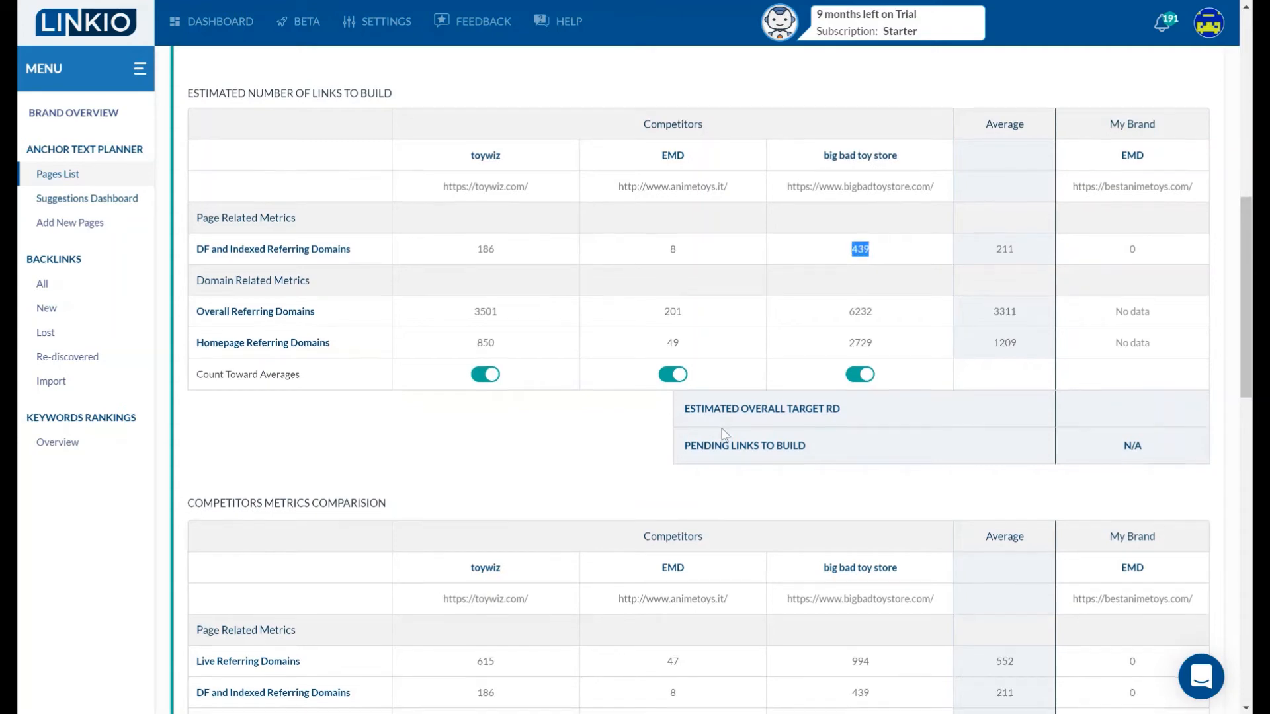
- Compare the live referring domains of animetoys.it with its DF and indexed referring domains
scroll(724, 433, "down", 4)
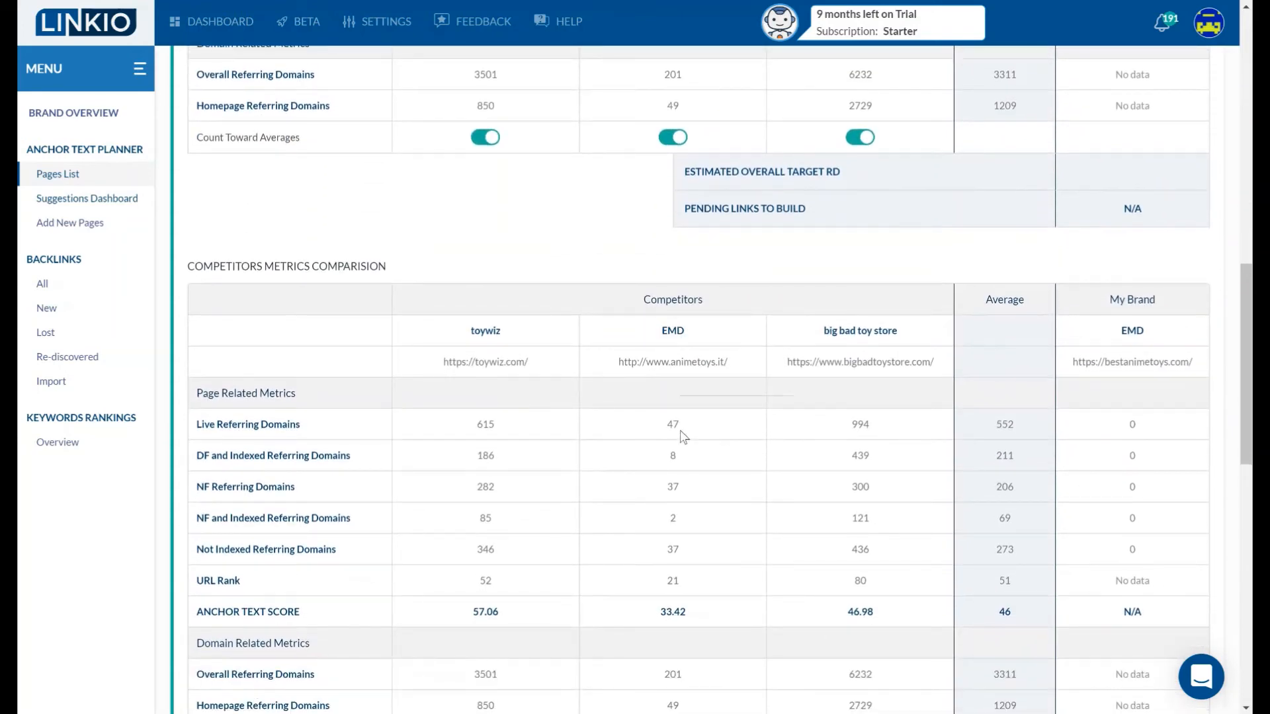
double_click(673, 424)
scroll(674, 426, "up", 3)
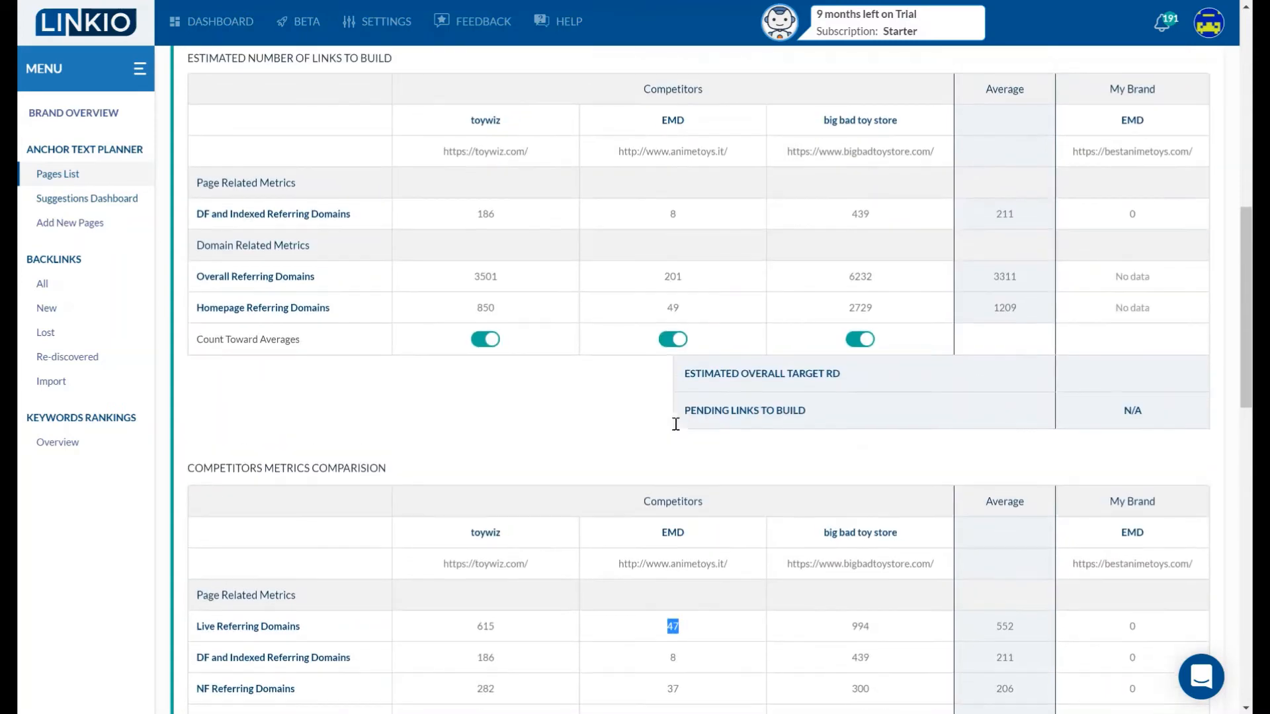
double_click(673, 214)
scroll(496, 383, "down", 1)
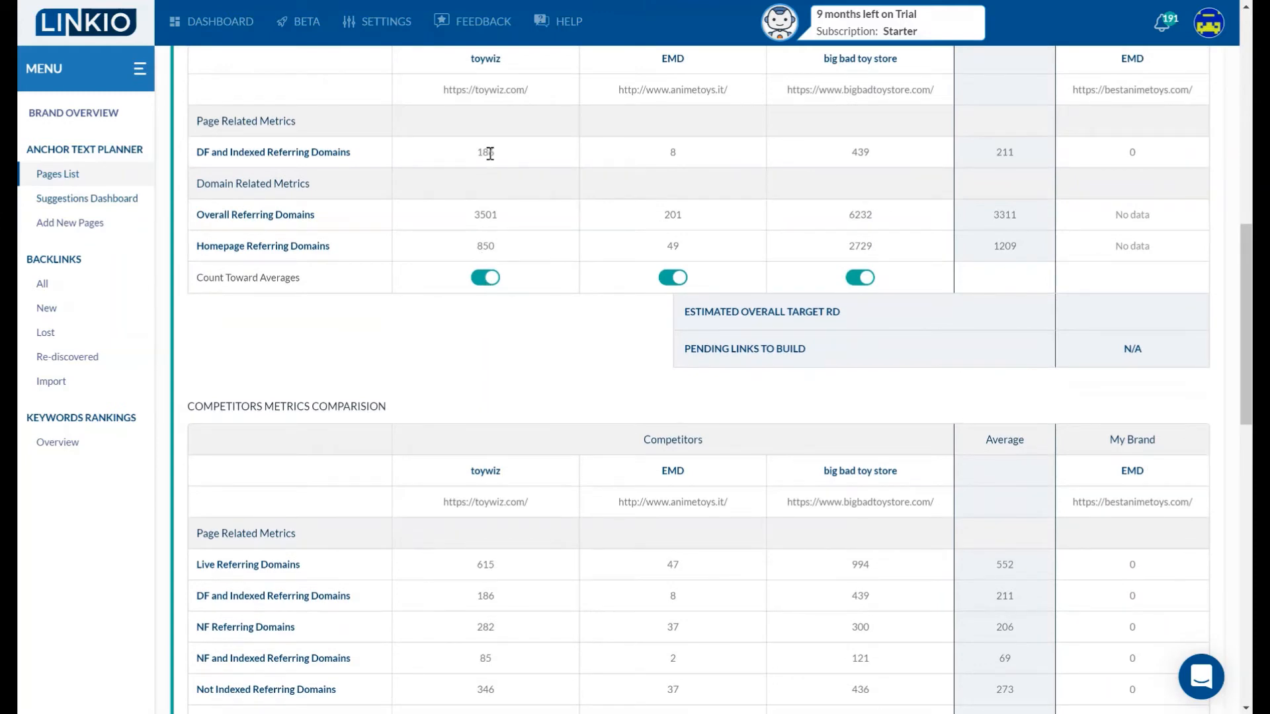
- Review the anchor text percentages, and check the DF and indexed referring domains of animetoys.it against the brand's in the links-to-build table
scroll(490, 154, "up", 5)
scroll(490, 154, "up", 2)
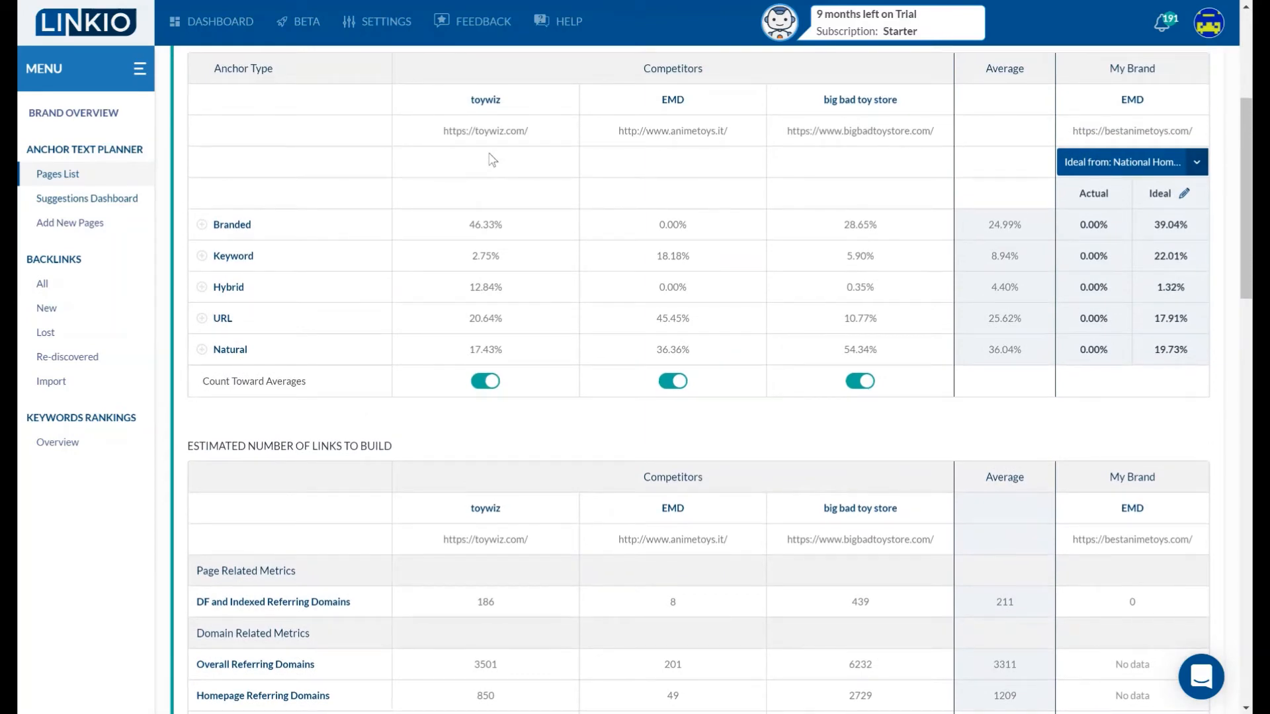
scroll(492, 160, "up", 2)
scroll(672, 658, "down", 3)
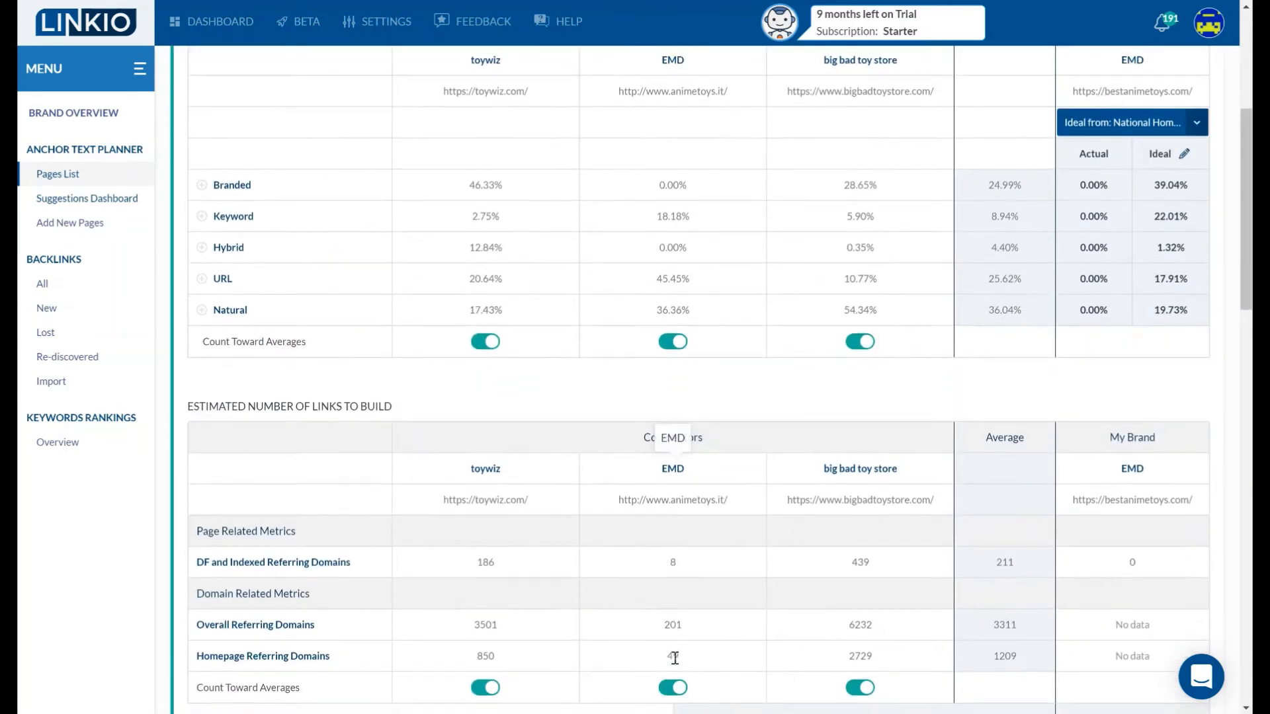
double_click(673, 552)
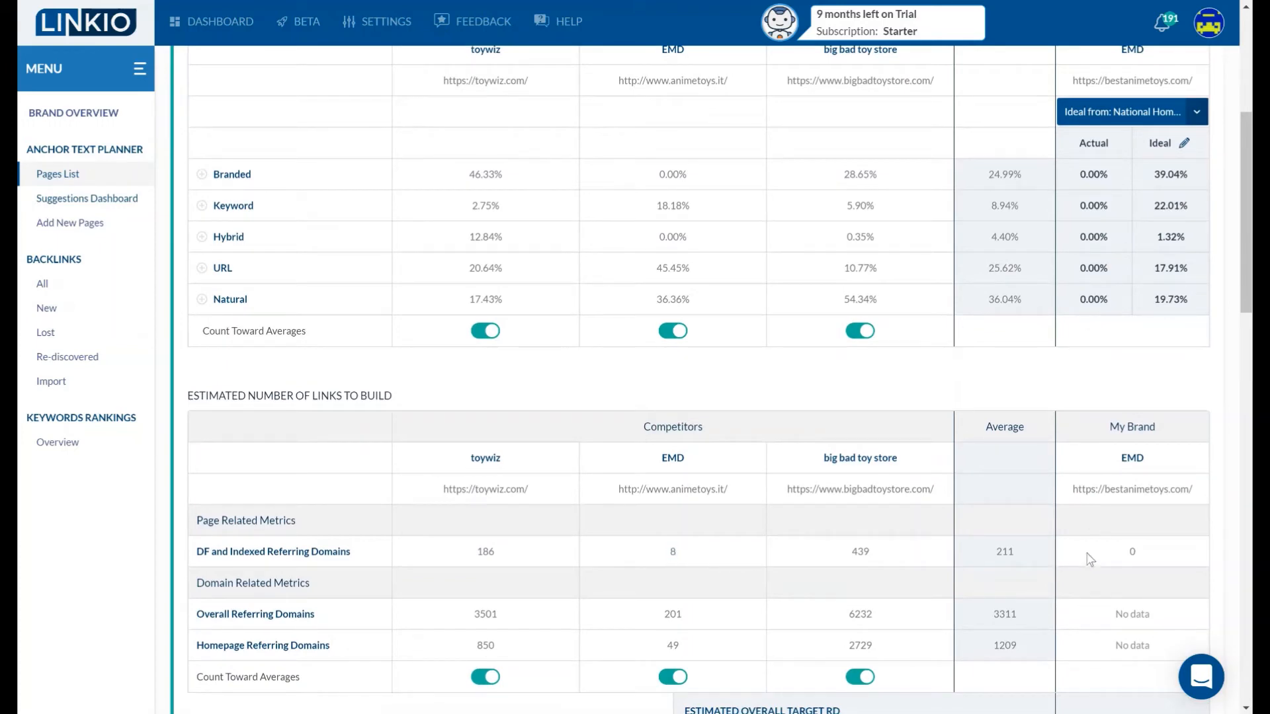
scroll(714, 538, "down", 1)
scroll(715, 538, "down", 1)
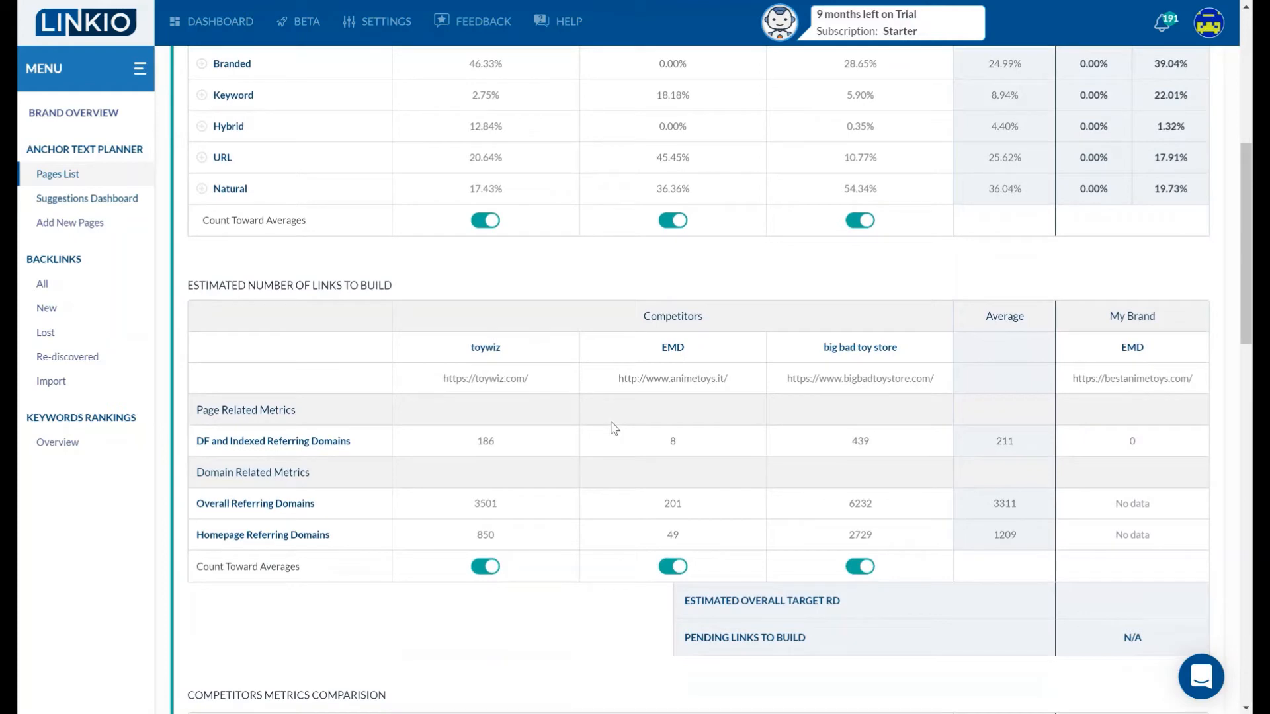
double_click(672, 443)
left_click(670, 449)
- Exclude animetoys.it from the averages in the competitor anchor text percentages table
scroll(670, 449, "up", 1)
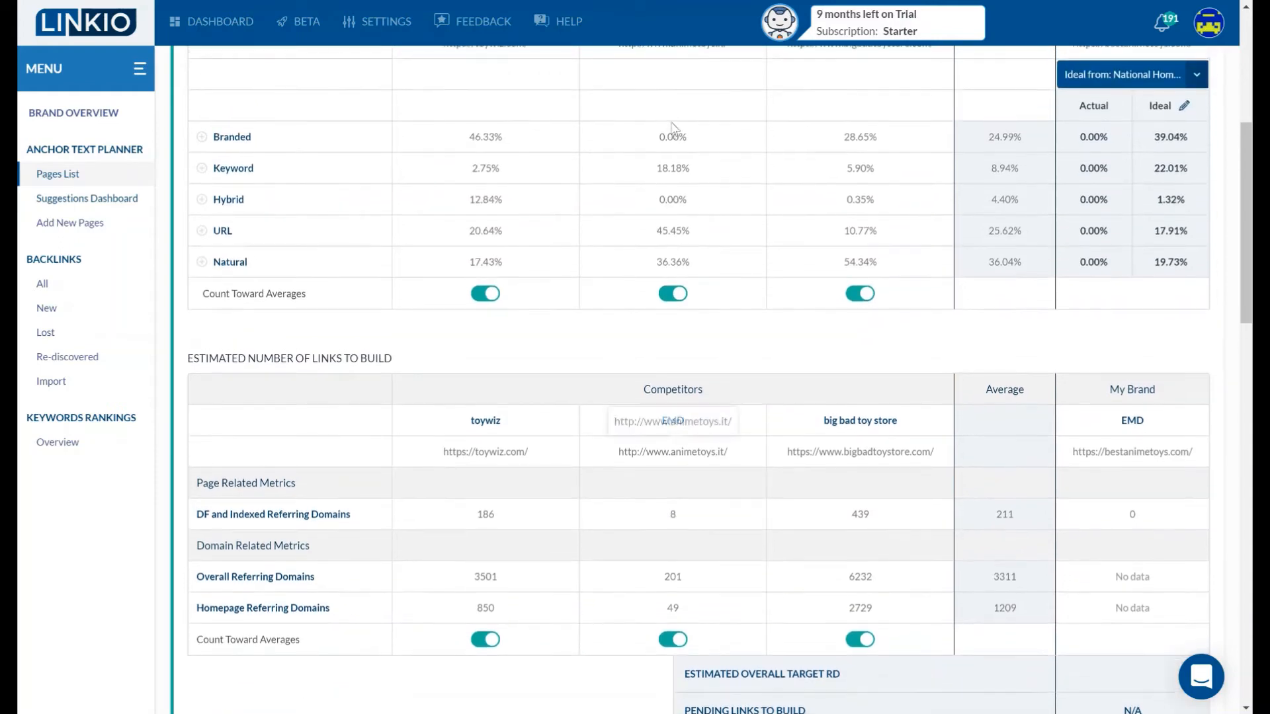
scroll(670, 265, "up", 1)
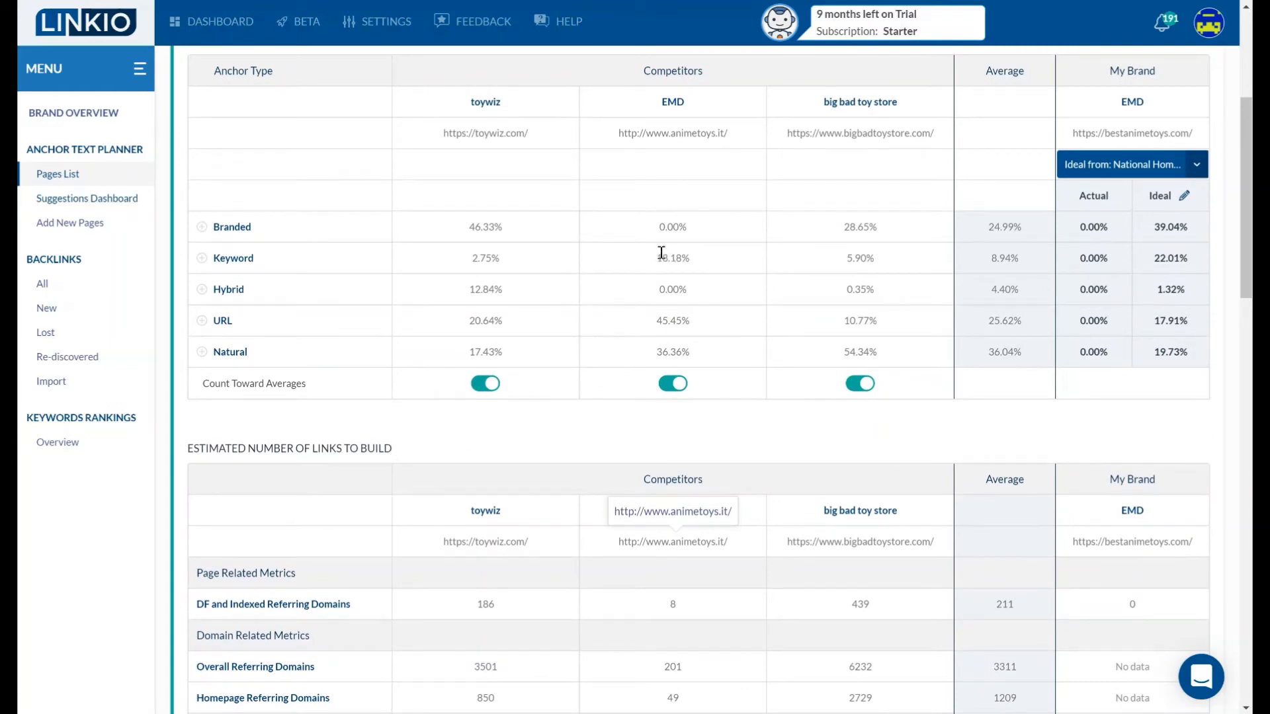
left_click(671, 385)
- Check toywiz.com's DF and indexed referring domains and its live referring domains
scroll(675, 430, "down", 2)
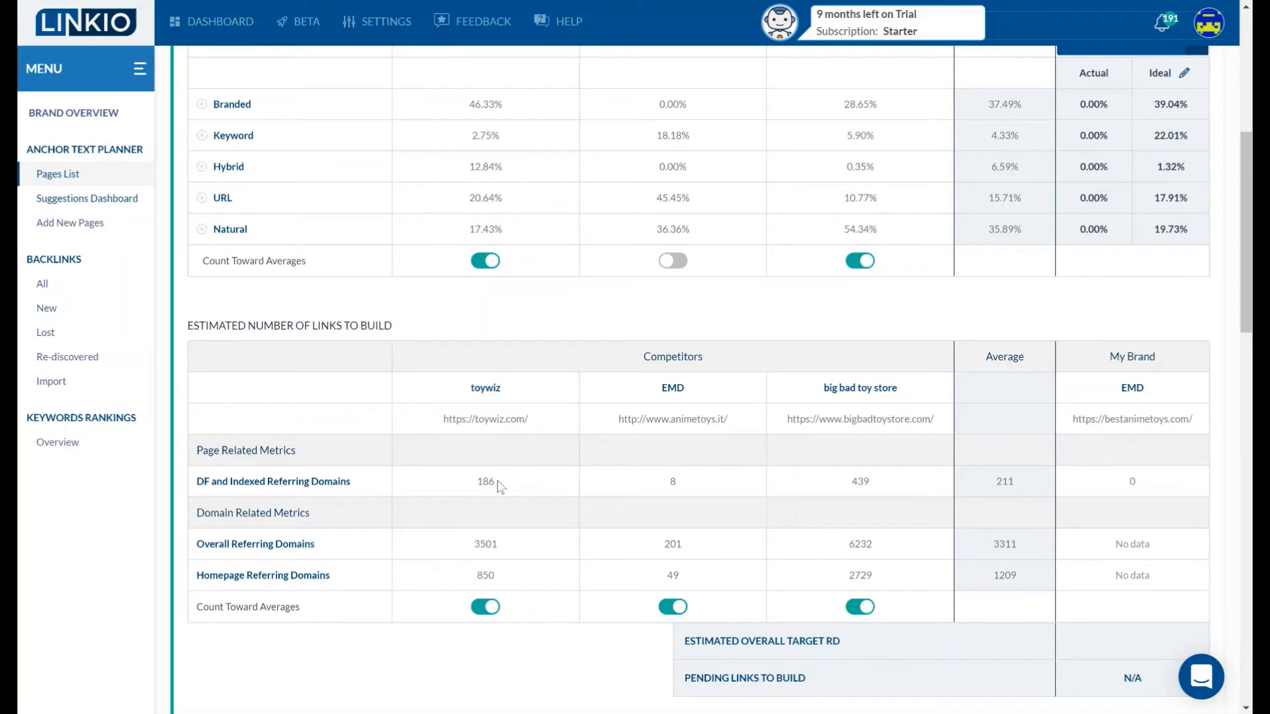
left_click(488, 420)
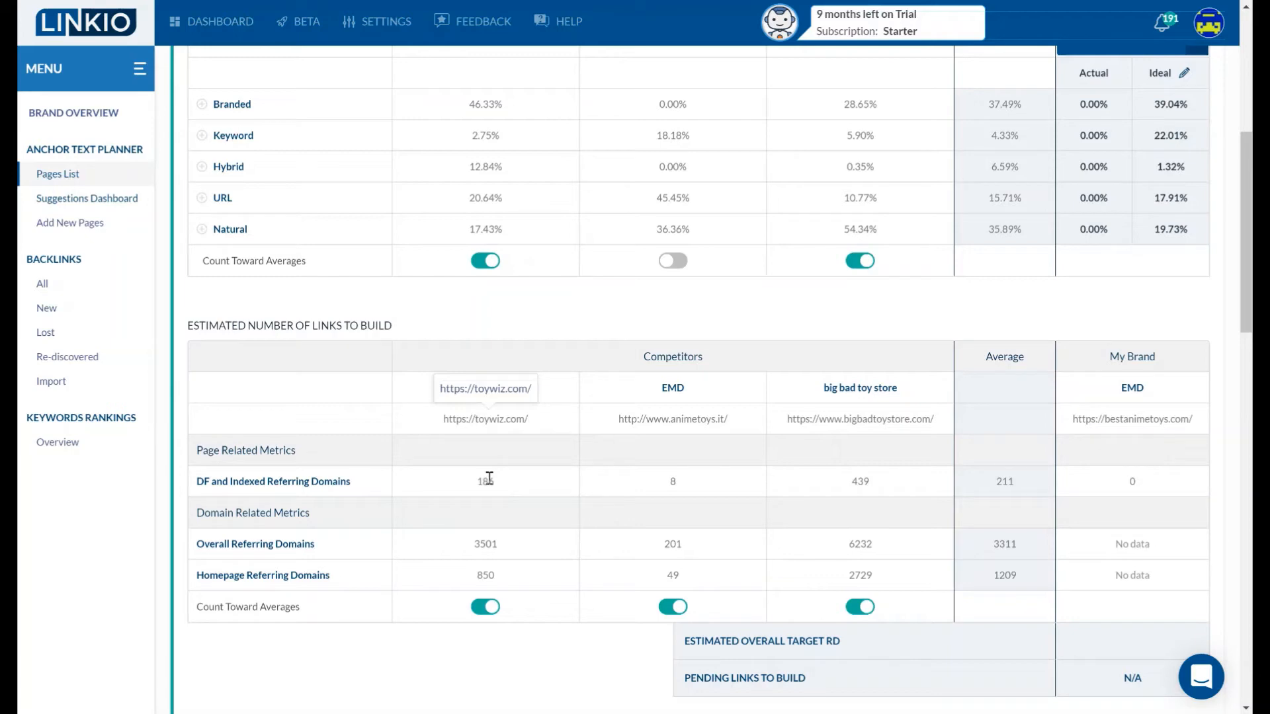
scroll(490, 478, "down", 5)
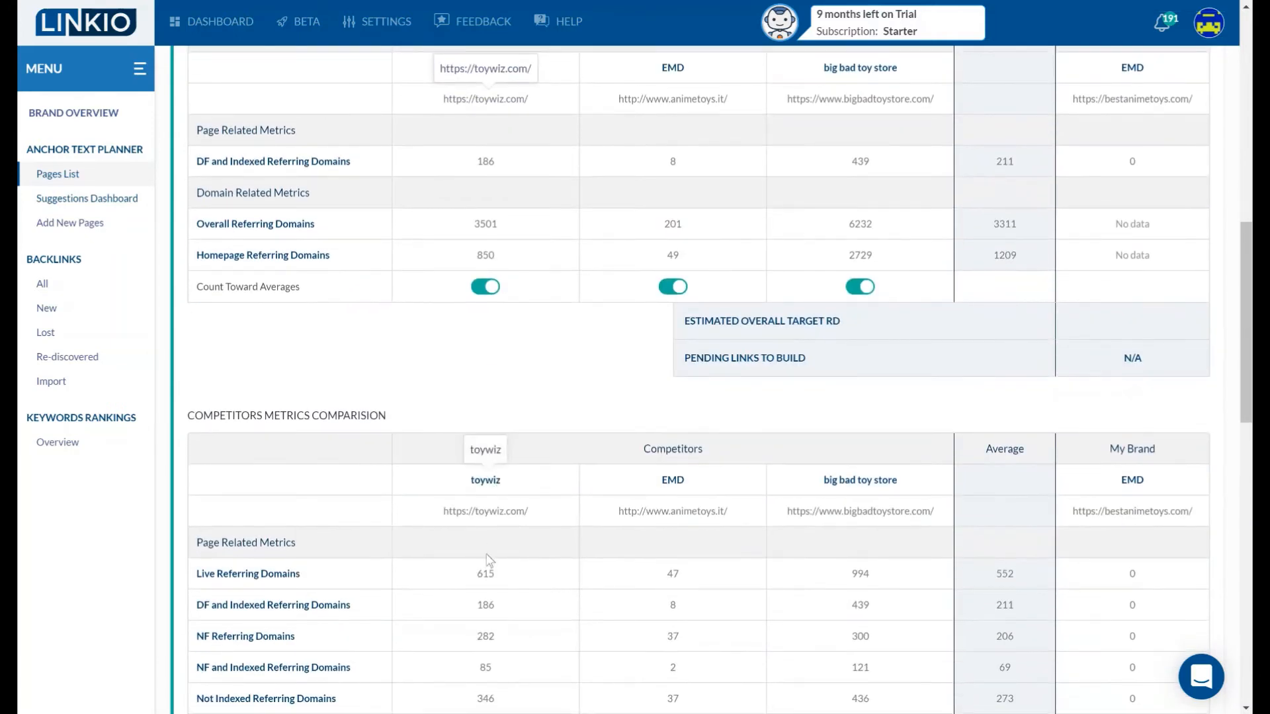
double_click(486, 573)
left_click(486, 573)
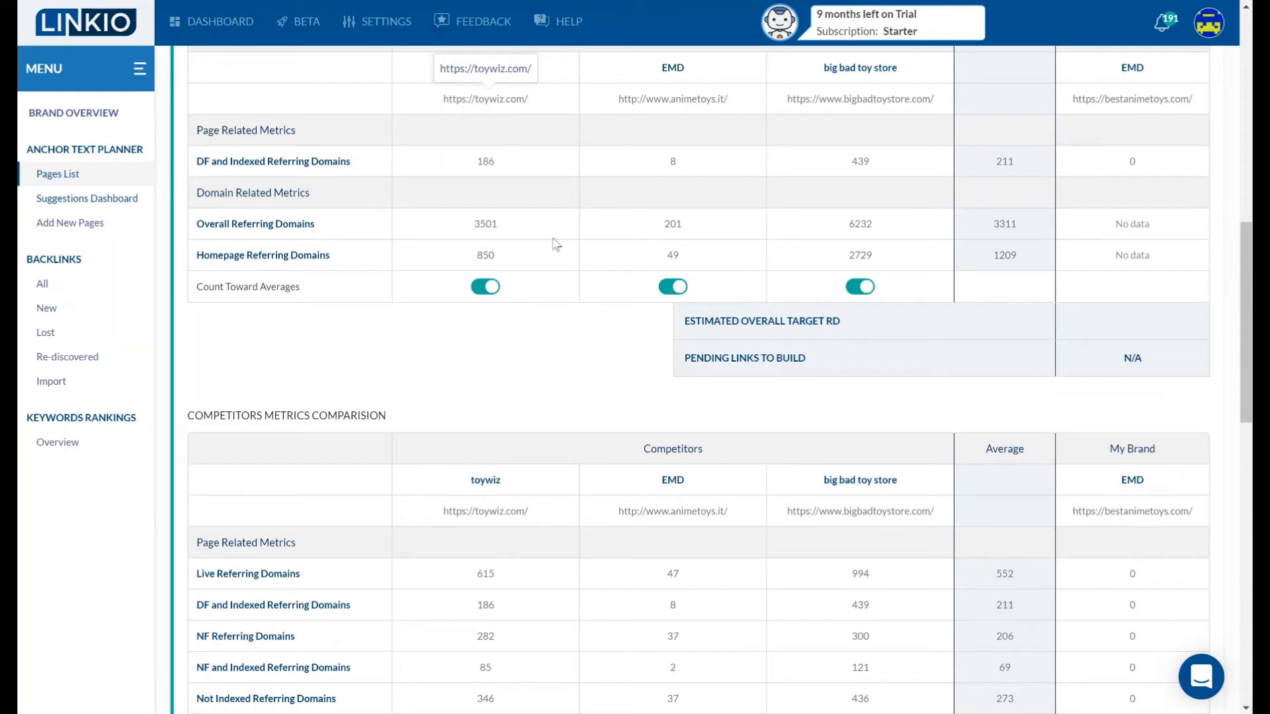
- Check the live referring domains of big bad toy store and the remaining rows of the competitors metrics comparison
double_click(854, 576)
scroll(848, 171, "down", 5)
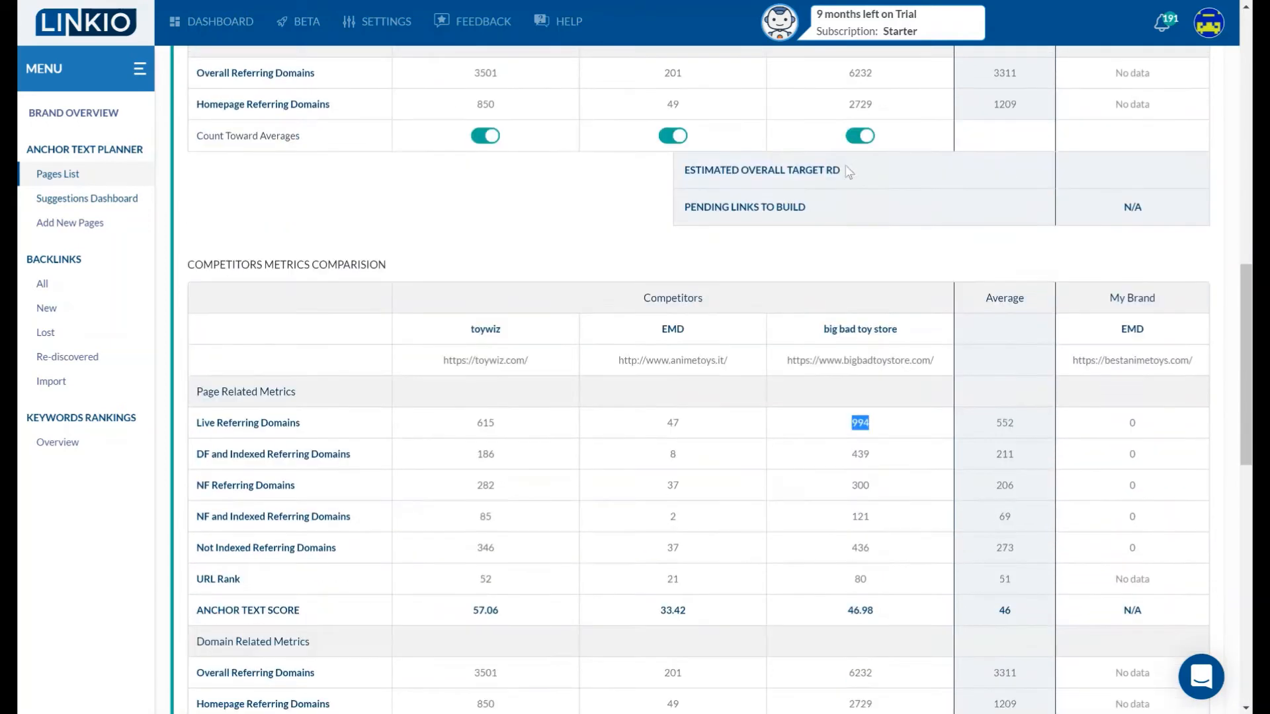
left_click(848, 170)
scroll(849, 170, "down", 3)
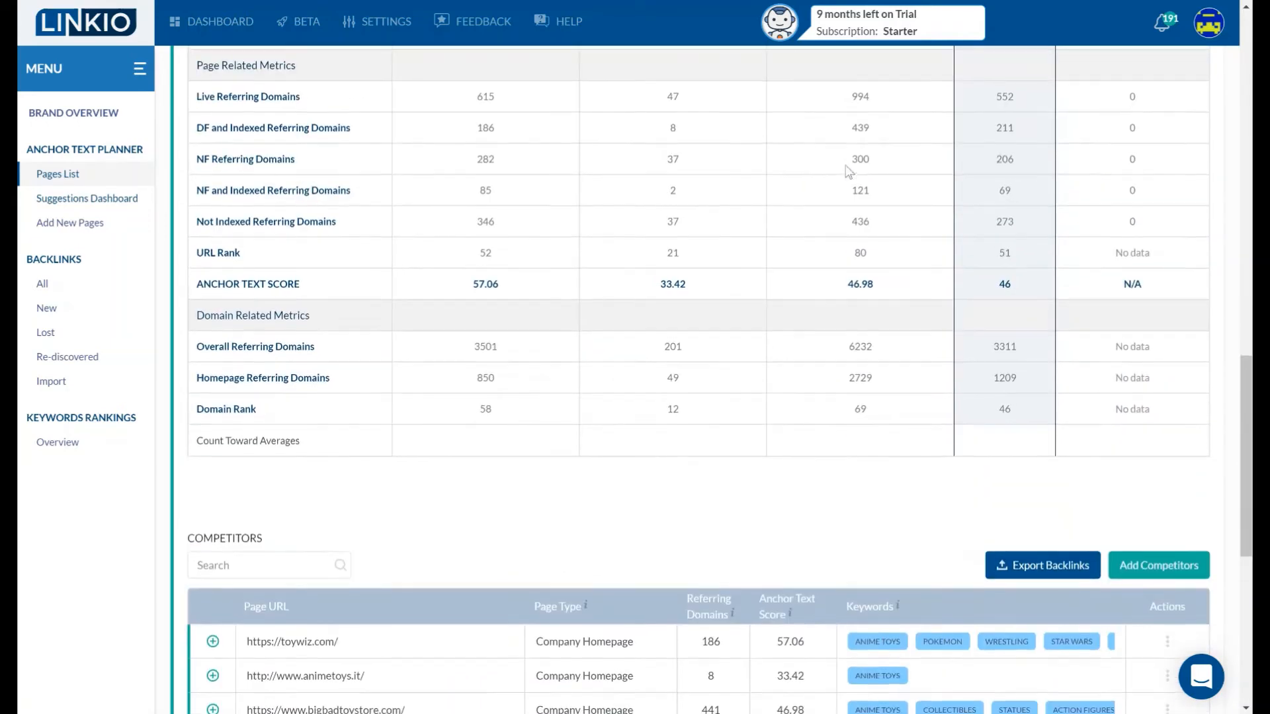
- Look through the available sources for the brand's ideal anchor text percentages, and close the list without choosing one
scroll(848, 171, "up", 8)
scroll(850, 172, "up", 1)
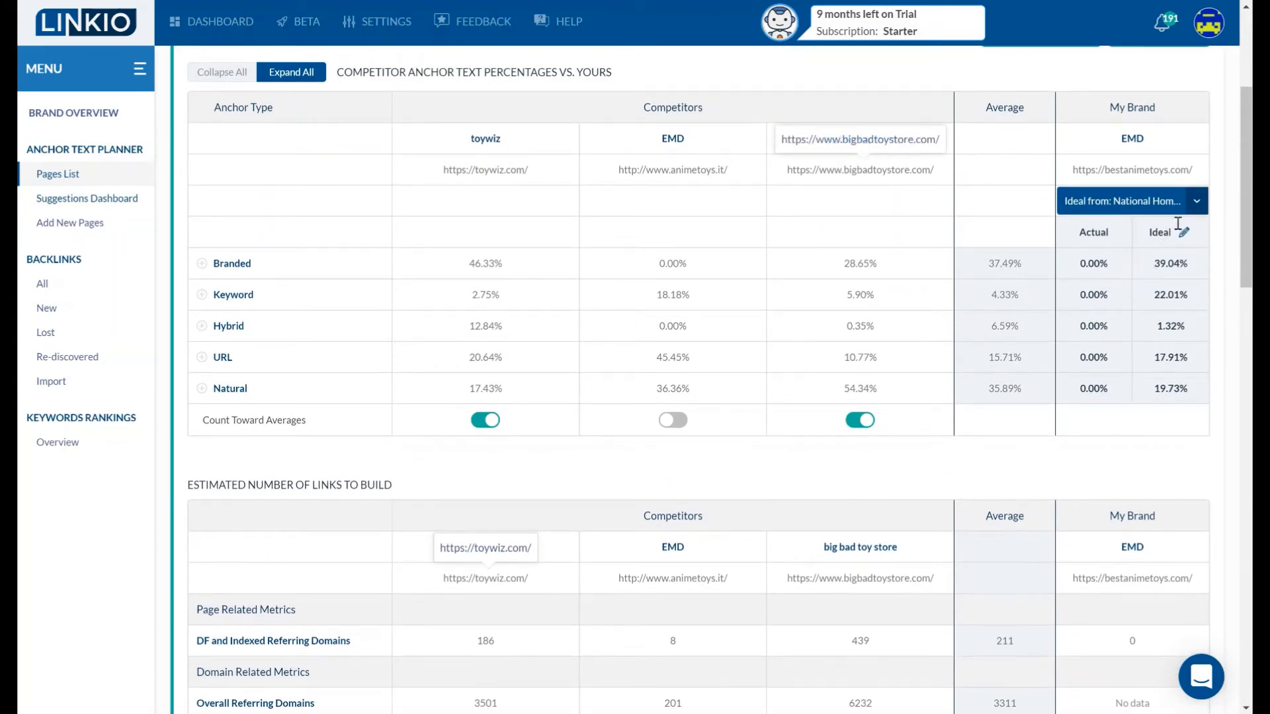
left_click(1200, 205)
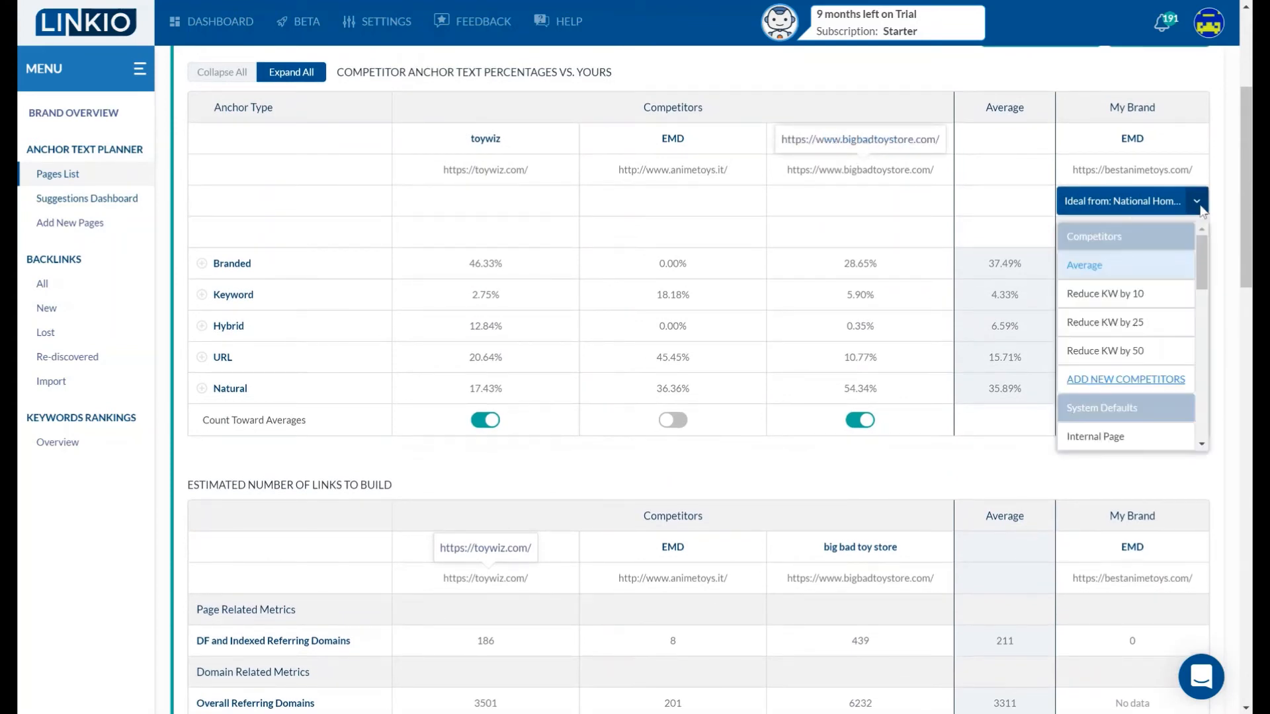
left_click_drag(1201, 263, 1202, 331)
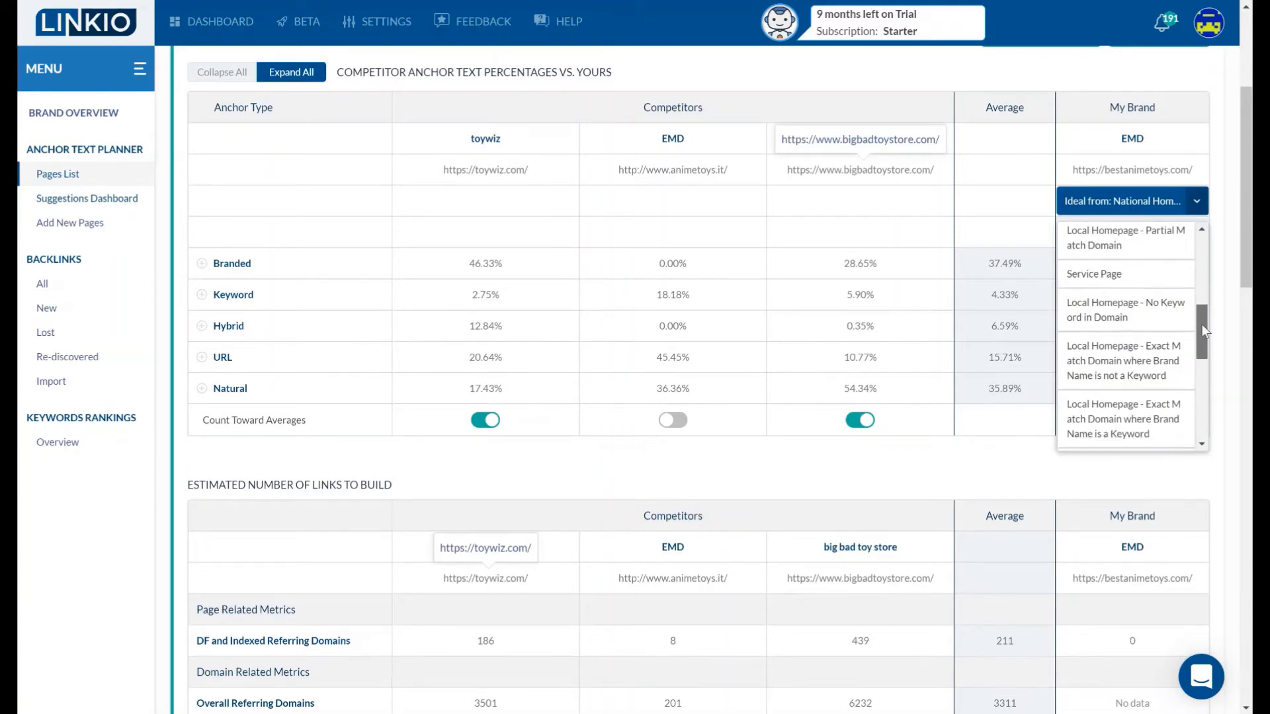
left_click(1217, 315)
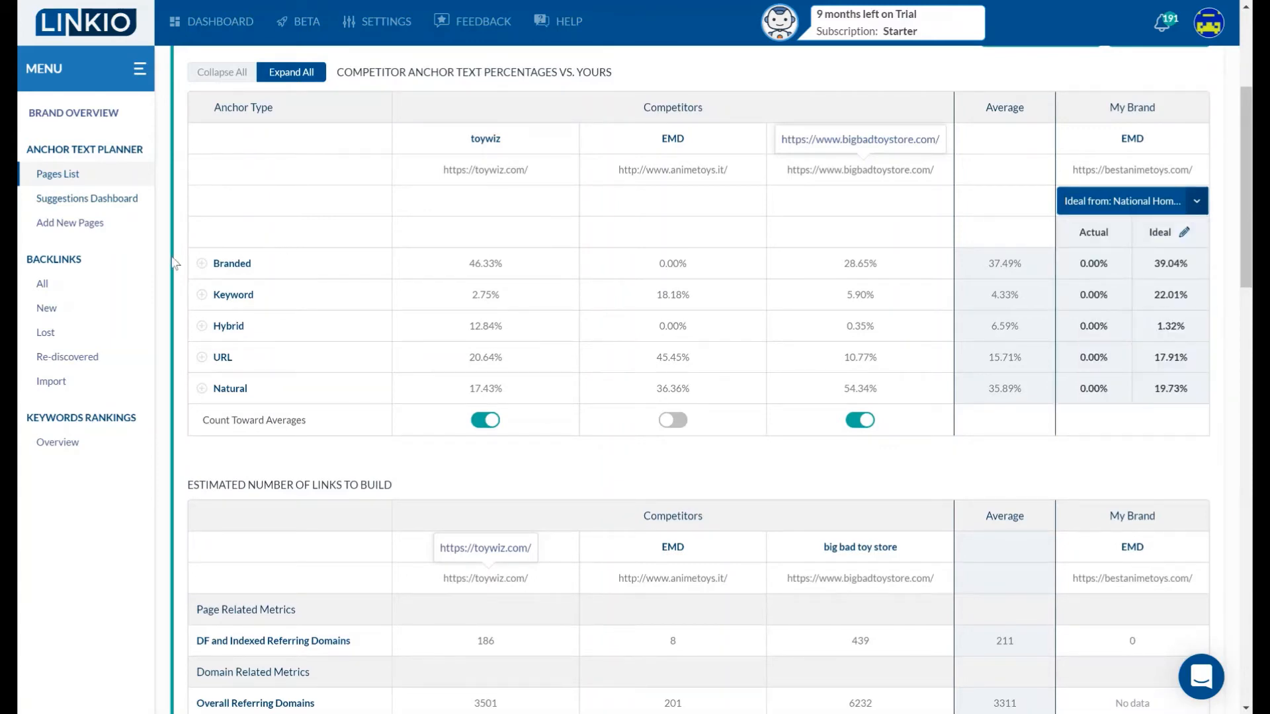
- Expand all anchor type categories in the percentages comparison, and highlight the brand's domain bestanimetoys.com
left_click(289, 74)
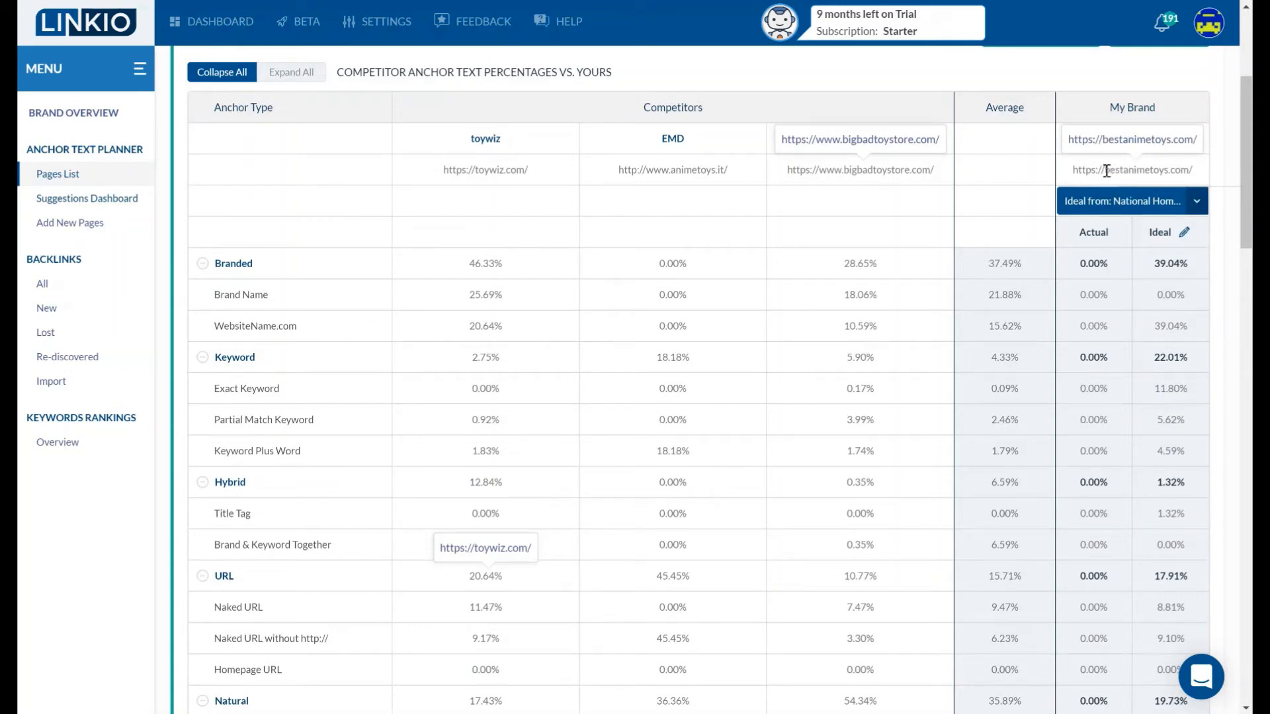
left_click_drag(1106, 171, 1171, 166)
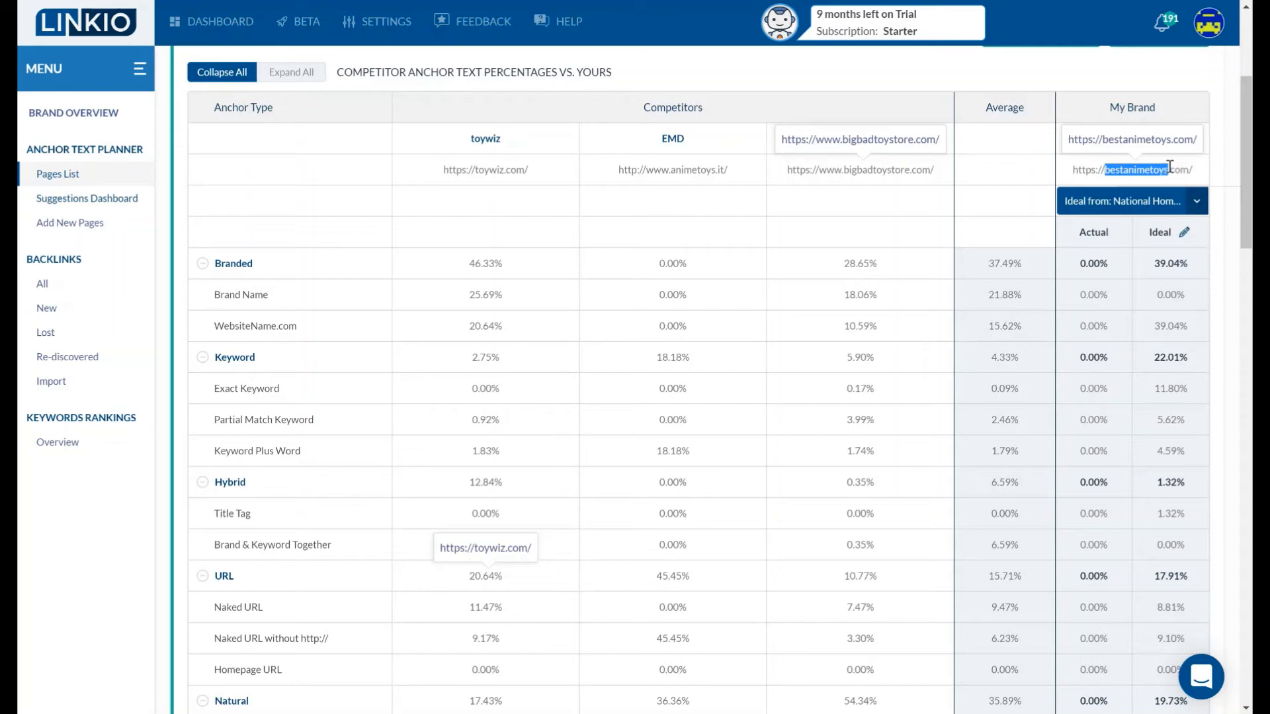
left_click(1202, 178)
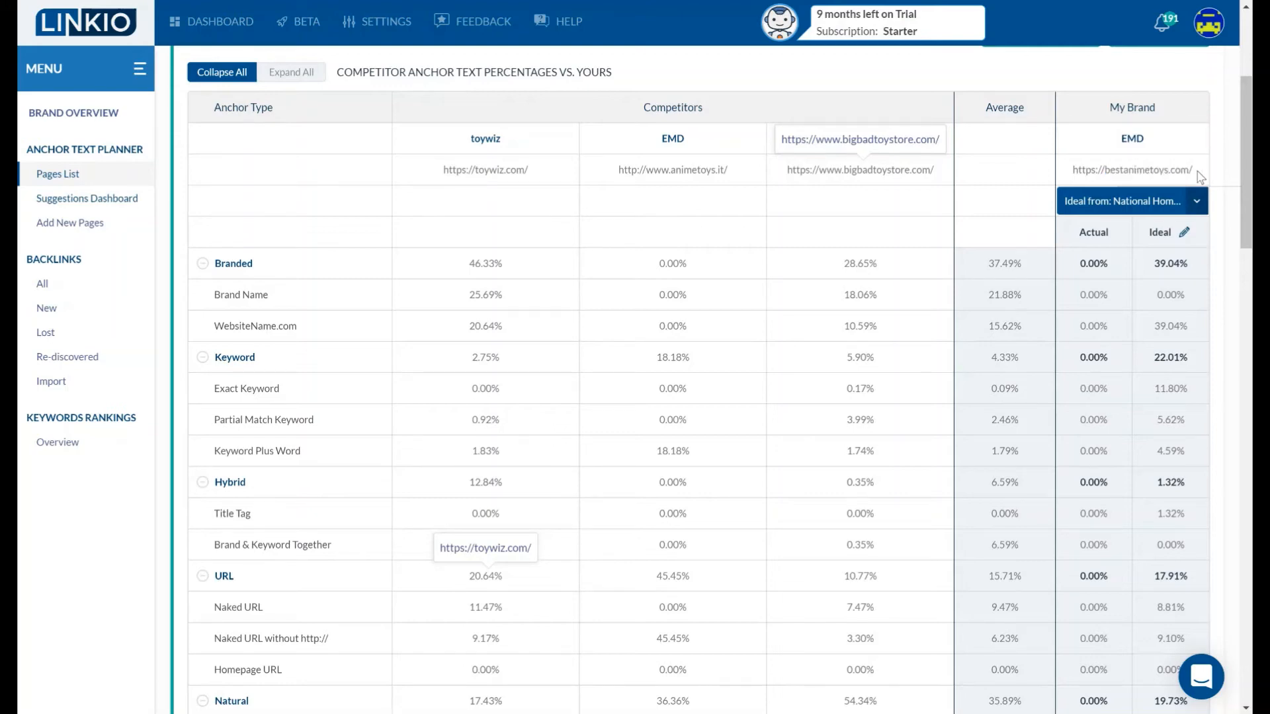
left_click_drag(1189, 172, 1108, 176)
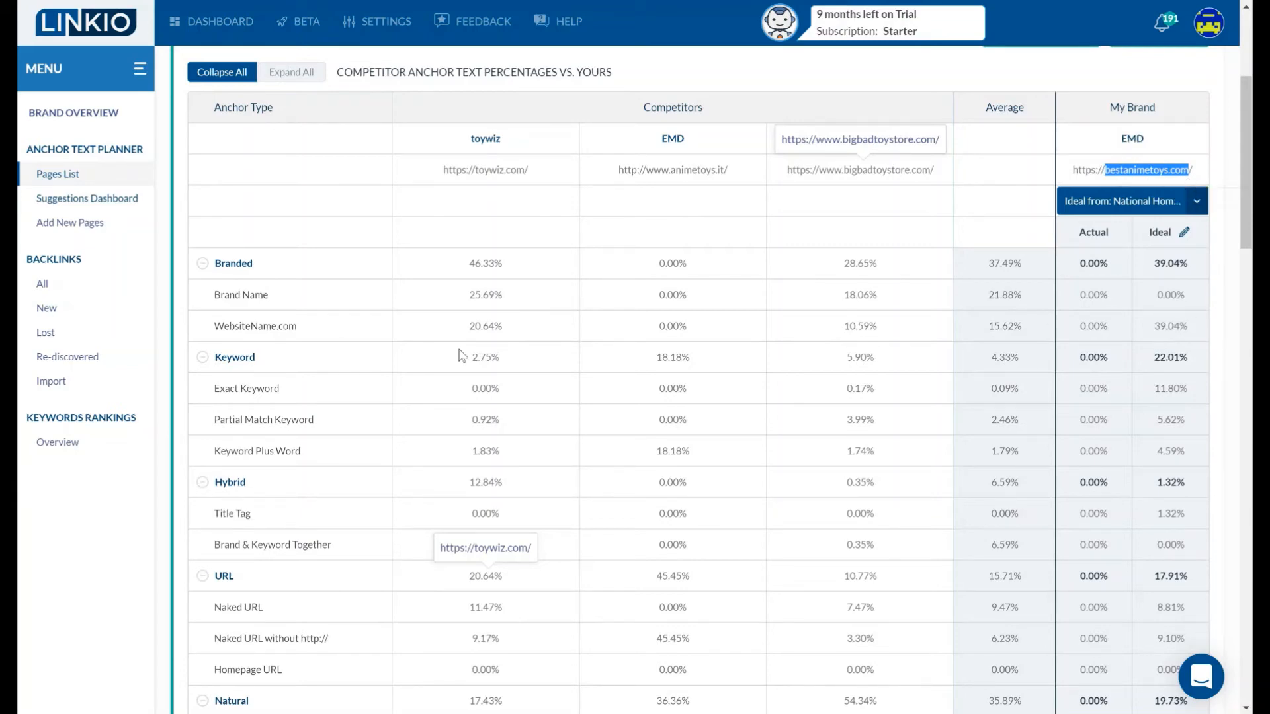
- Examine the brand's ideal percentages for the WebsiteName.com and Exact Keyword anchor types
triple_click(261, 329)
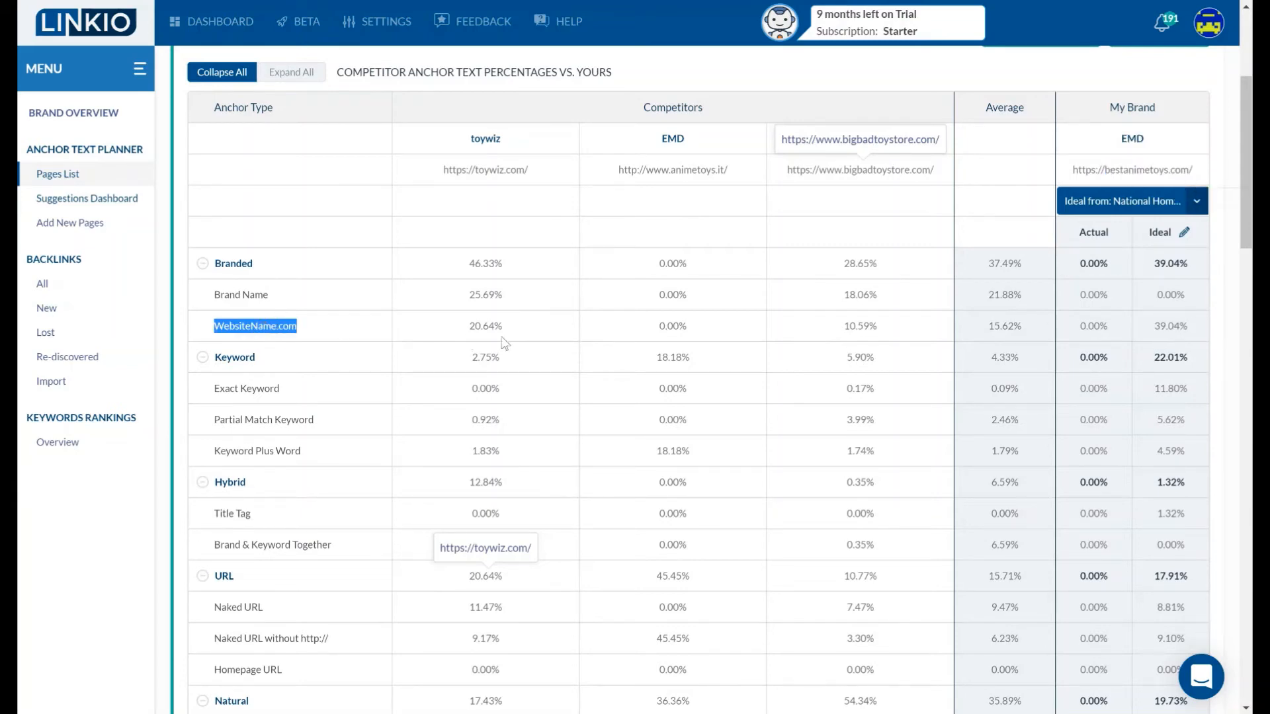
triple_click(1181, 321)
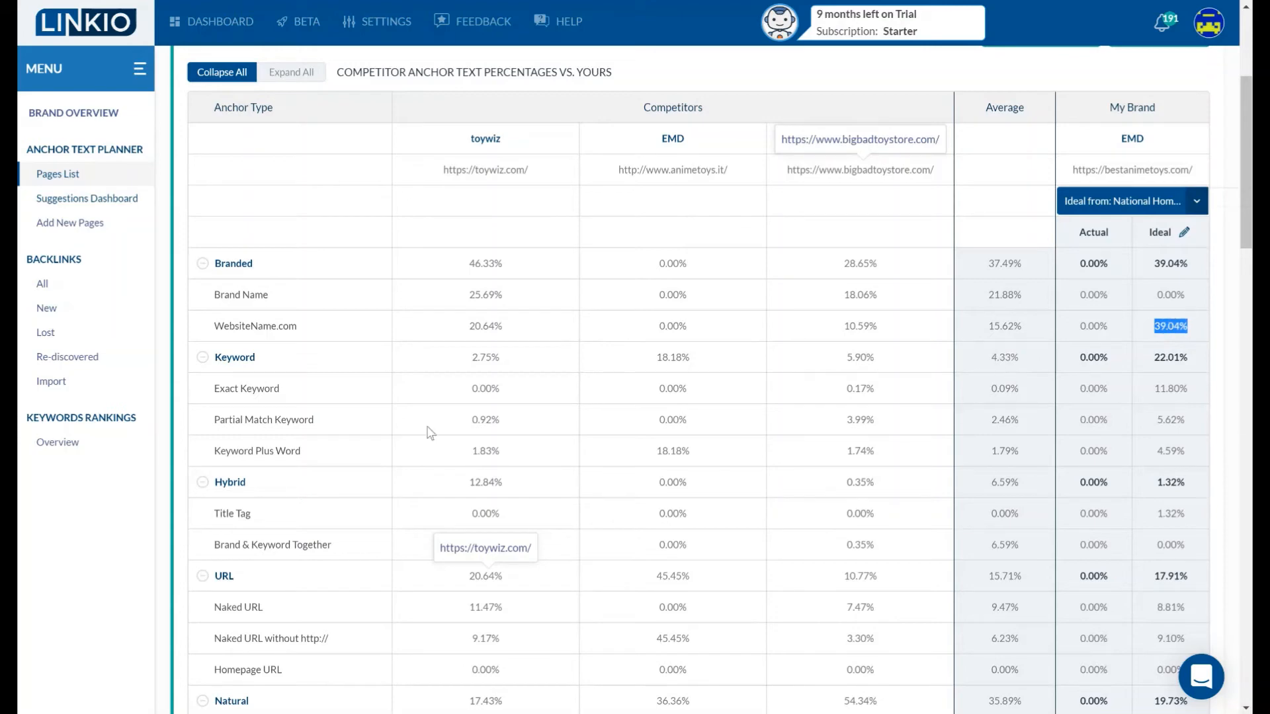
triple_click(238, 381)
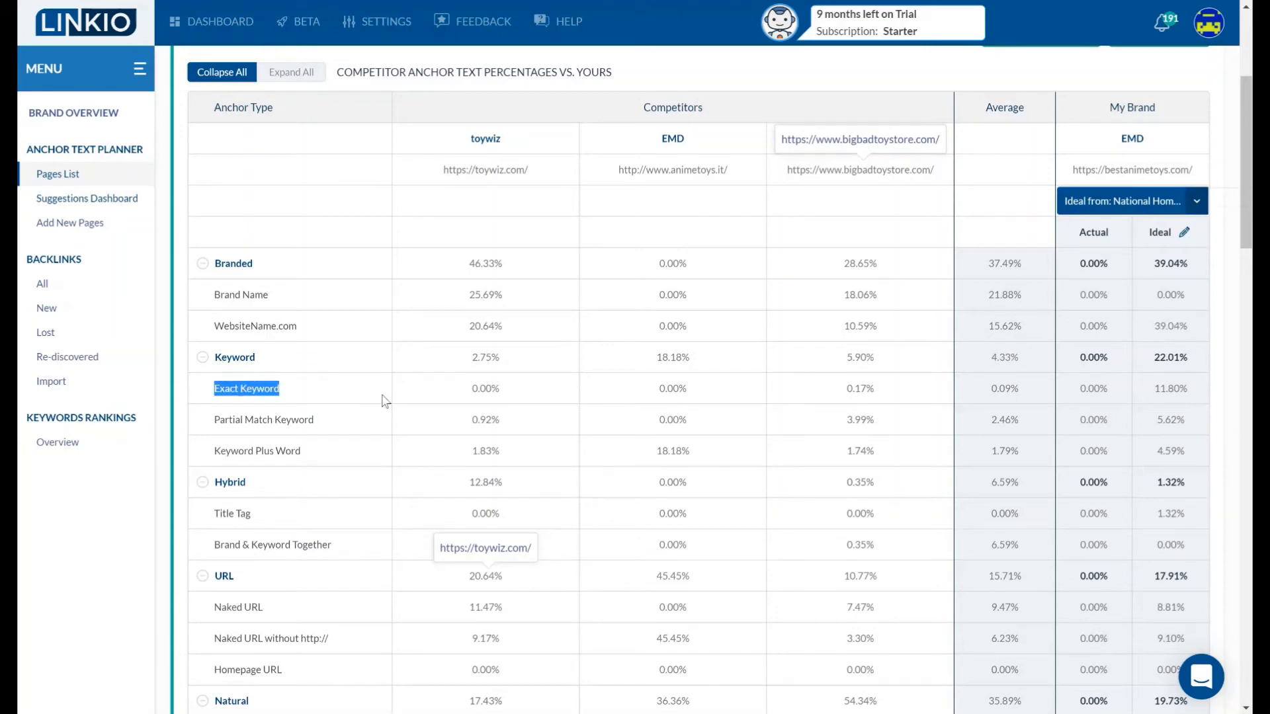
triple_click(1171, 389)
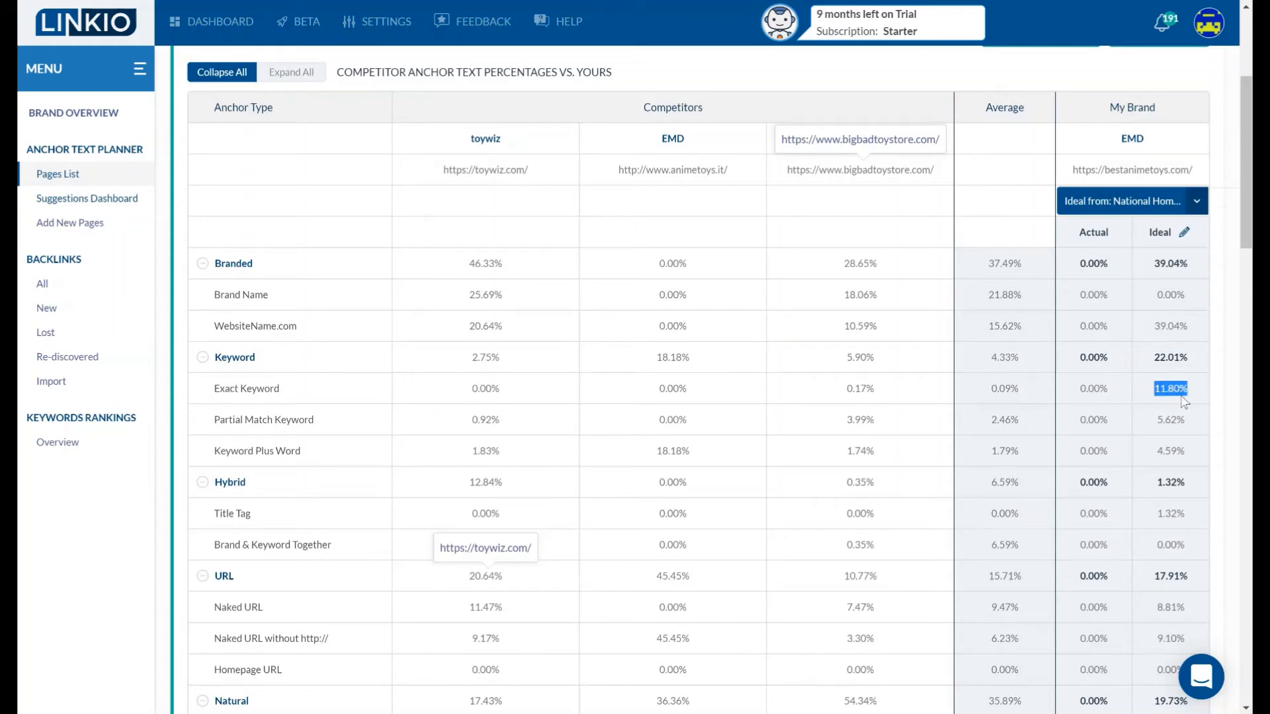
left_click(1182, 401)
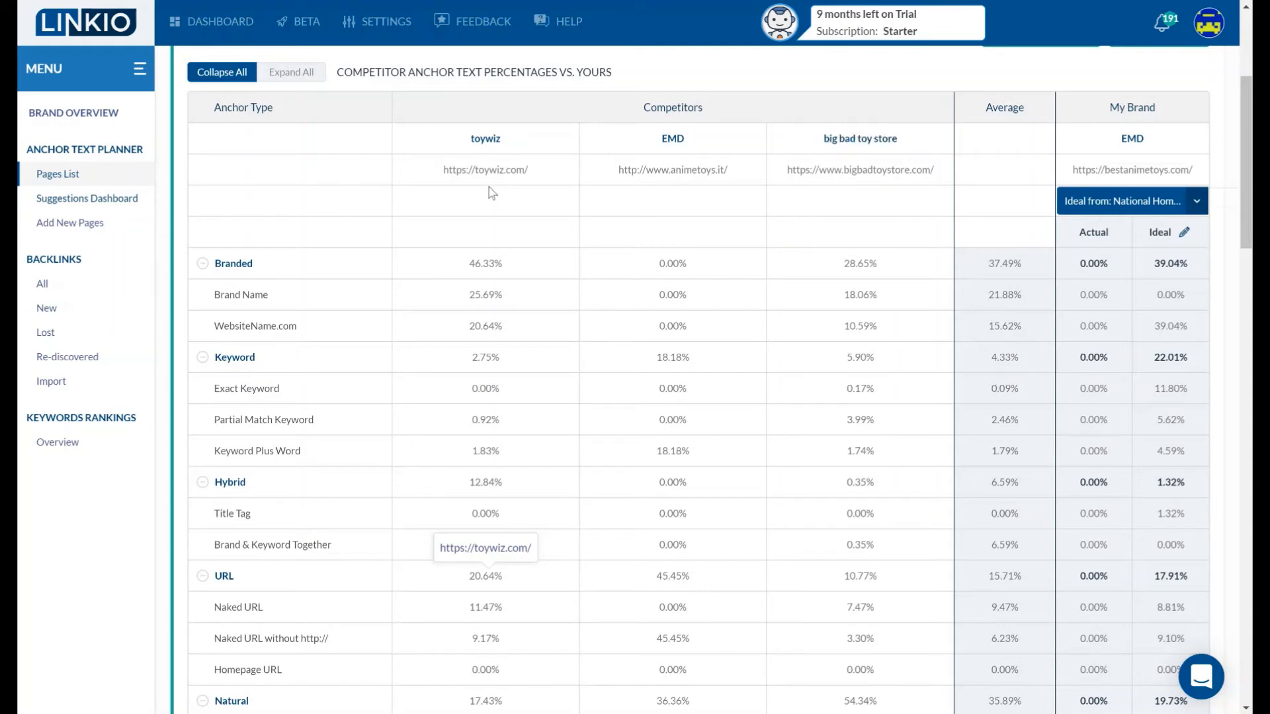
- Review the expanded anchor percentages, toywiz.com's DF and indexed referring domains, and the competitors metrics comparison
scroll(708, 190, "up", 1)
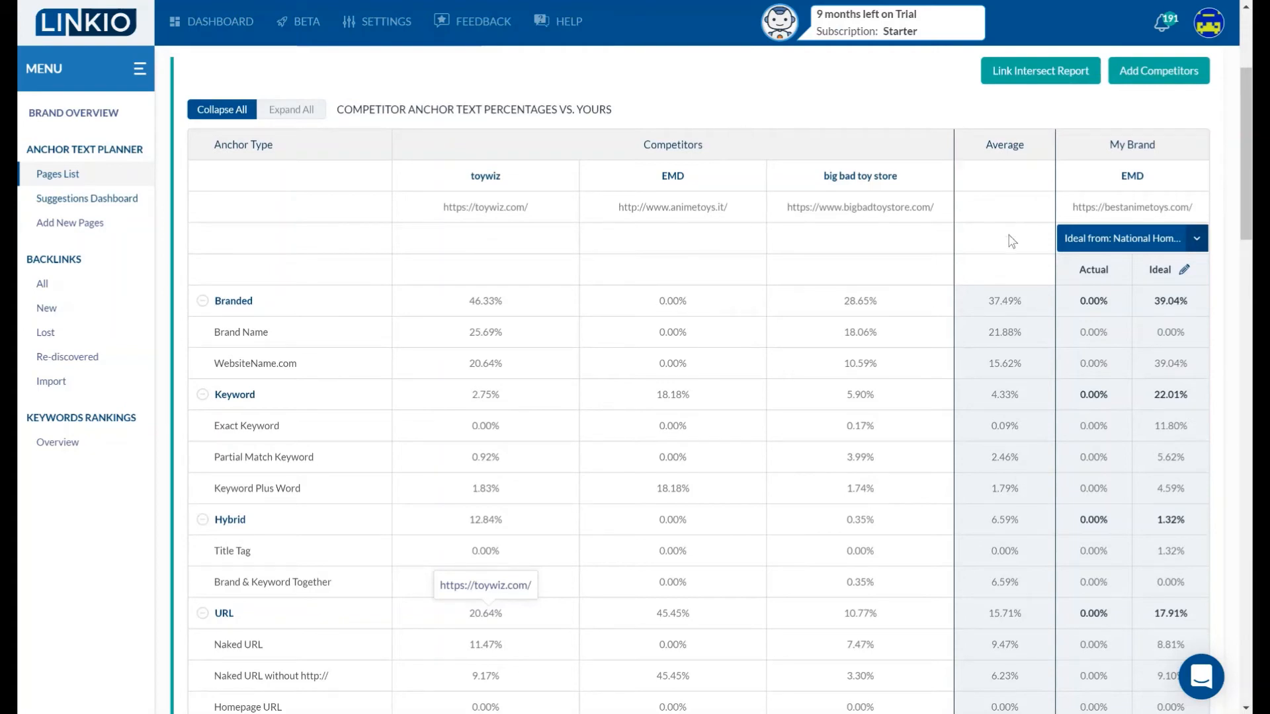
scroll(1012, 239, "down", 1)
scroll(946, 195, "down", 10)
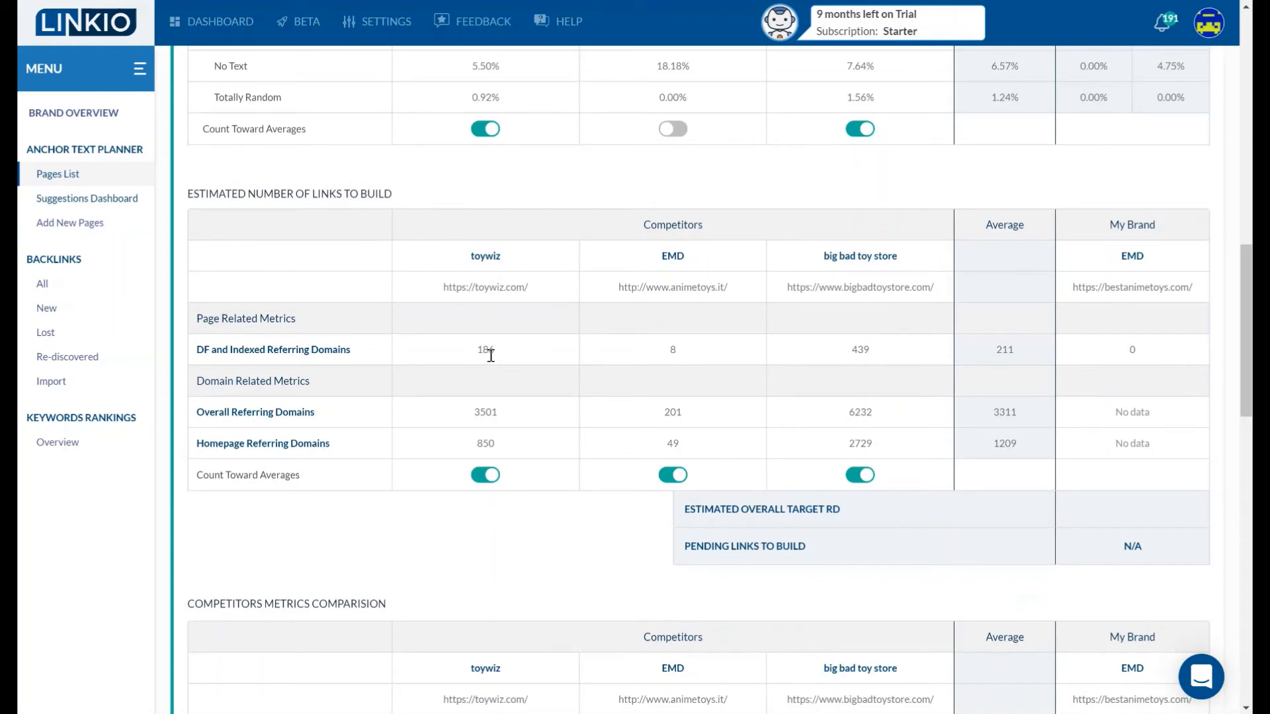
double_click(491, 355)
scroll(491, 356, "down", 5)
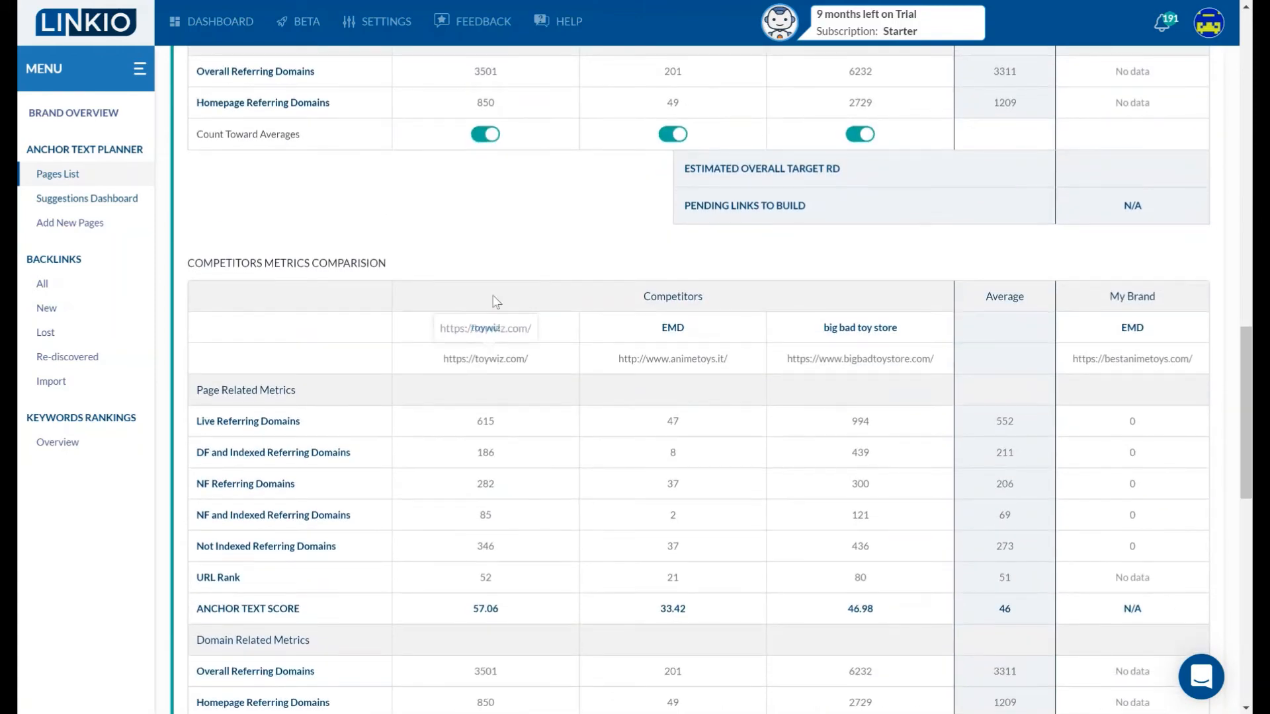
scroll(514, 232, "up", 20)
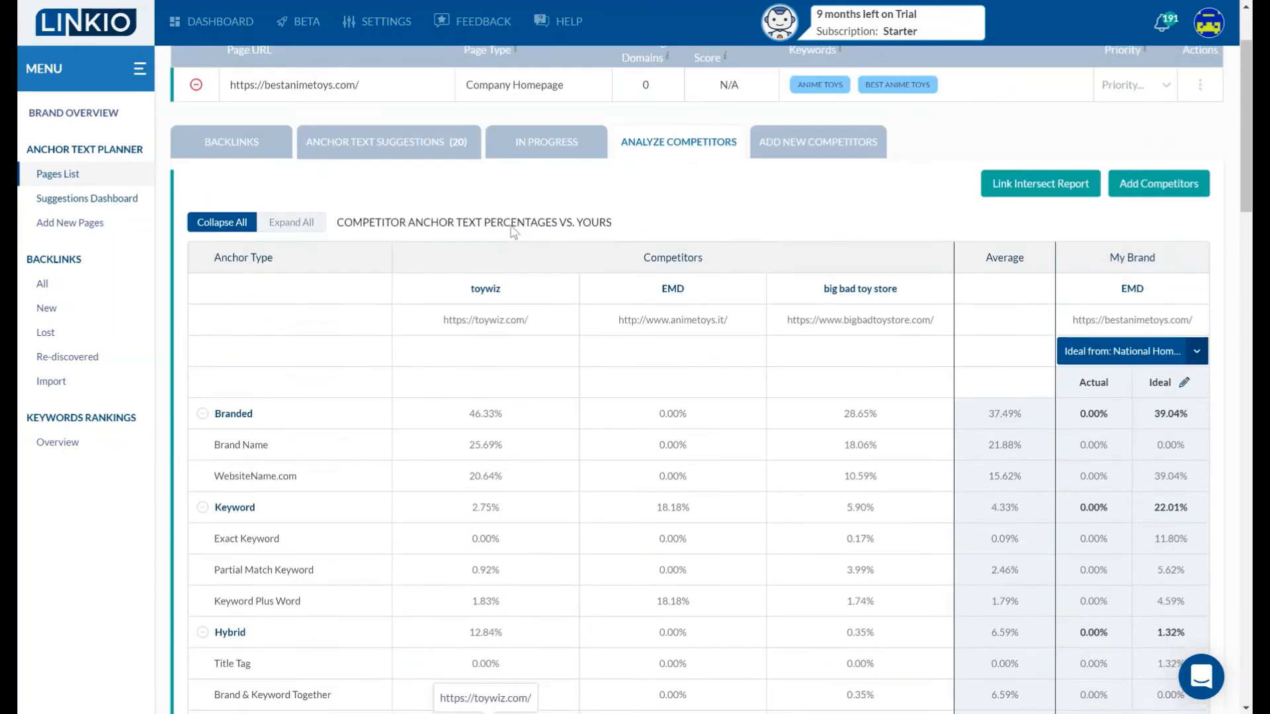
- Open the anchor text suggestions for bestanimetoys.com and load the newly generated update
left_click(424, 162)
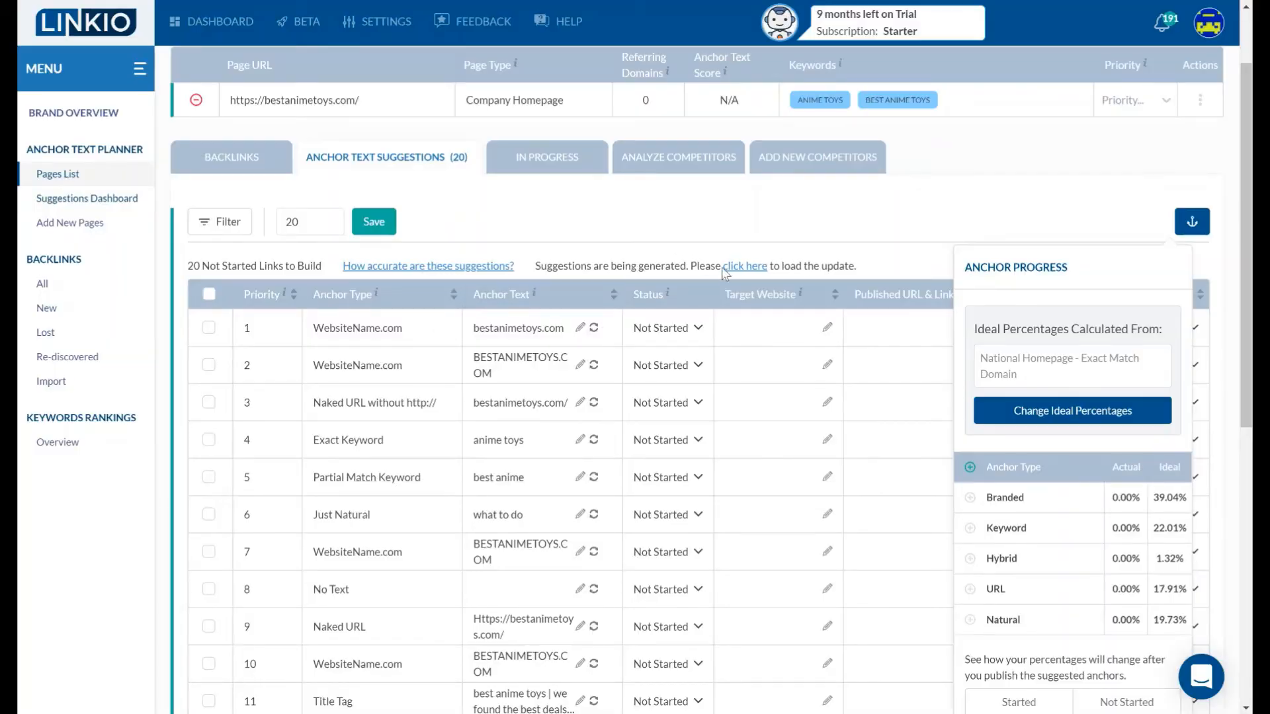
left_click(726, 268)
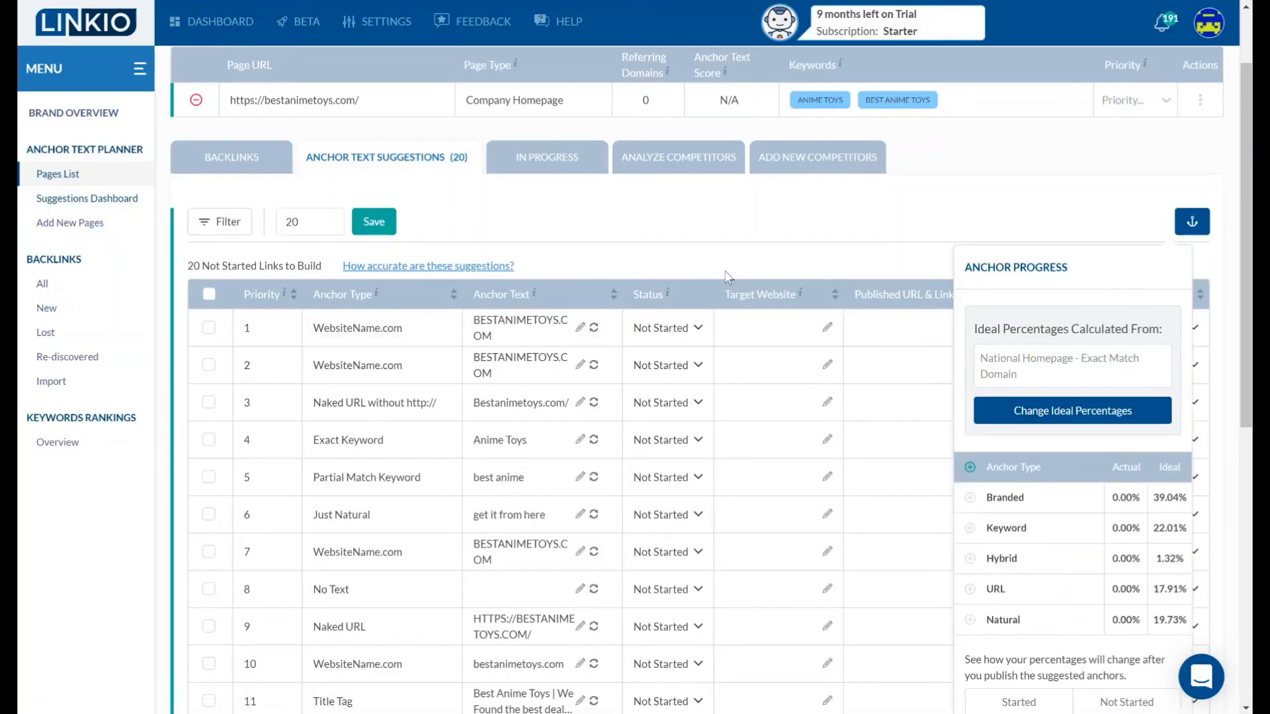
scroll(695, 268, "down", 1)
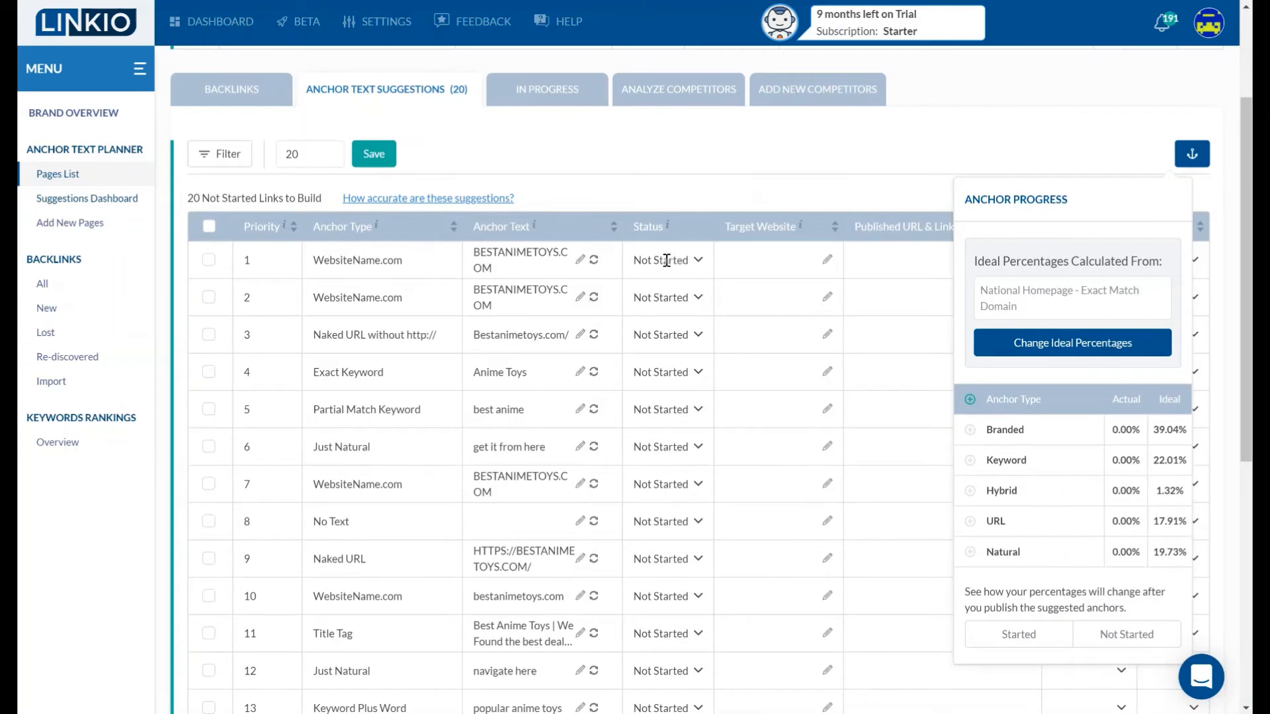
- Set the status of the three highest-priority anchor text suggestions for bestanimetoys.com to Started
left_click(678, 262)
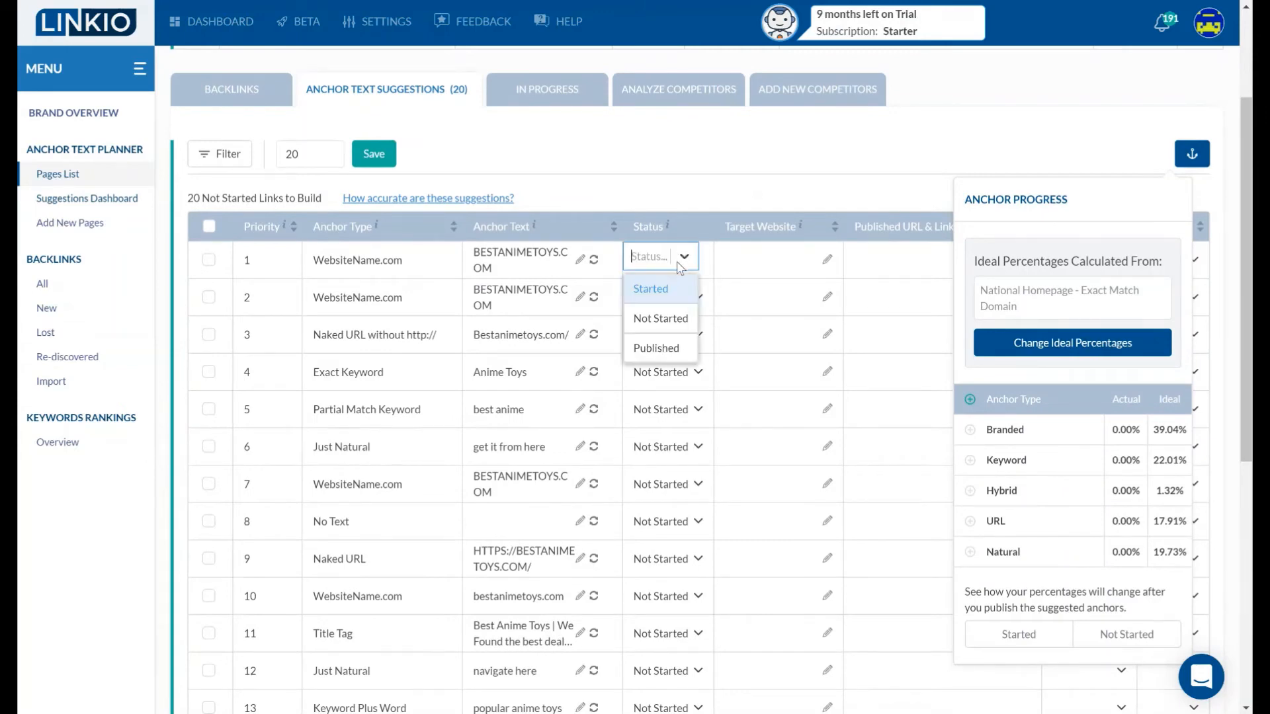
left_click(657, 285)
left_click(665, 301)
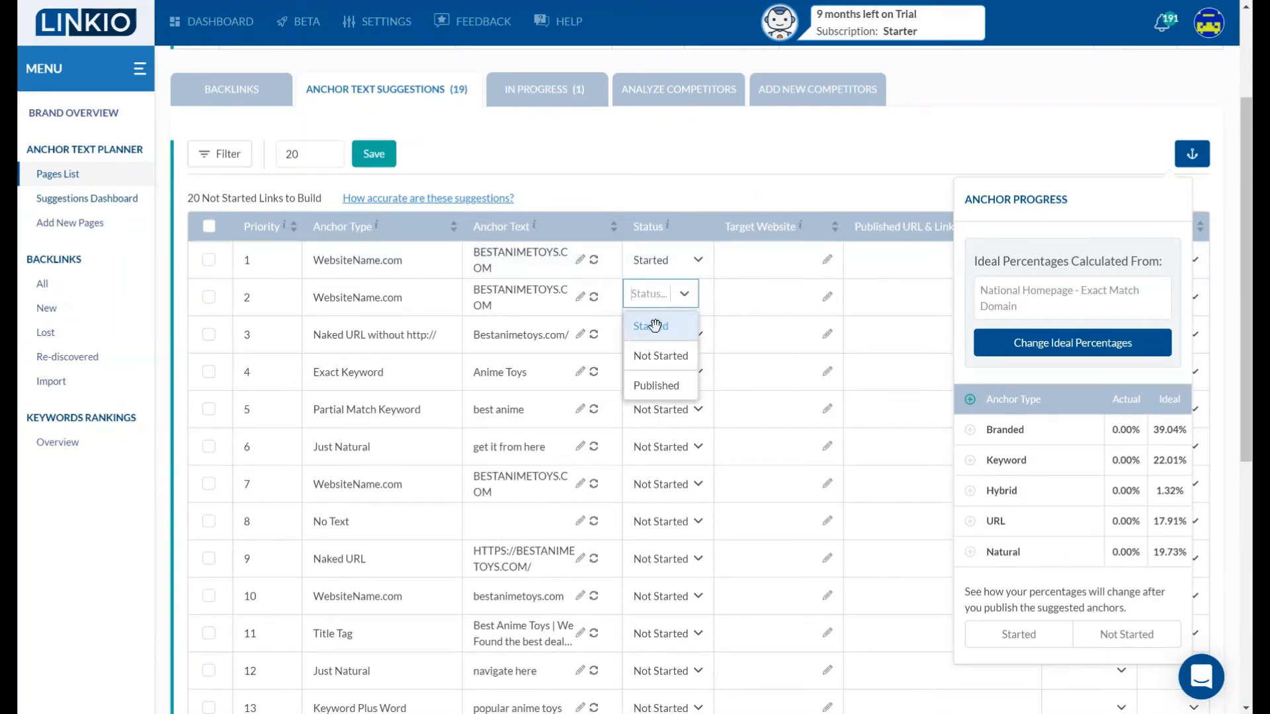
left_click(655, 326)
left_click(655, 335)
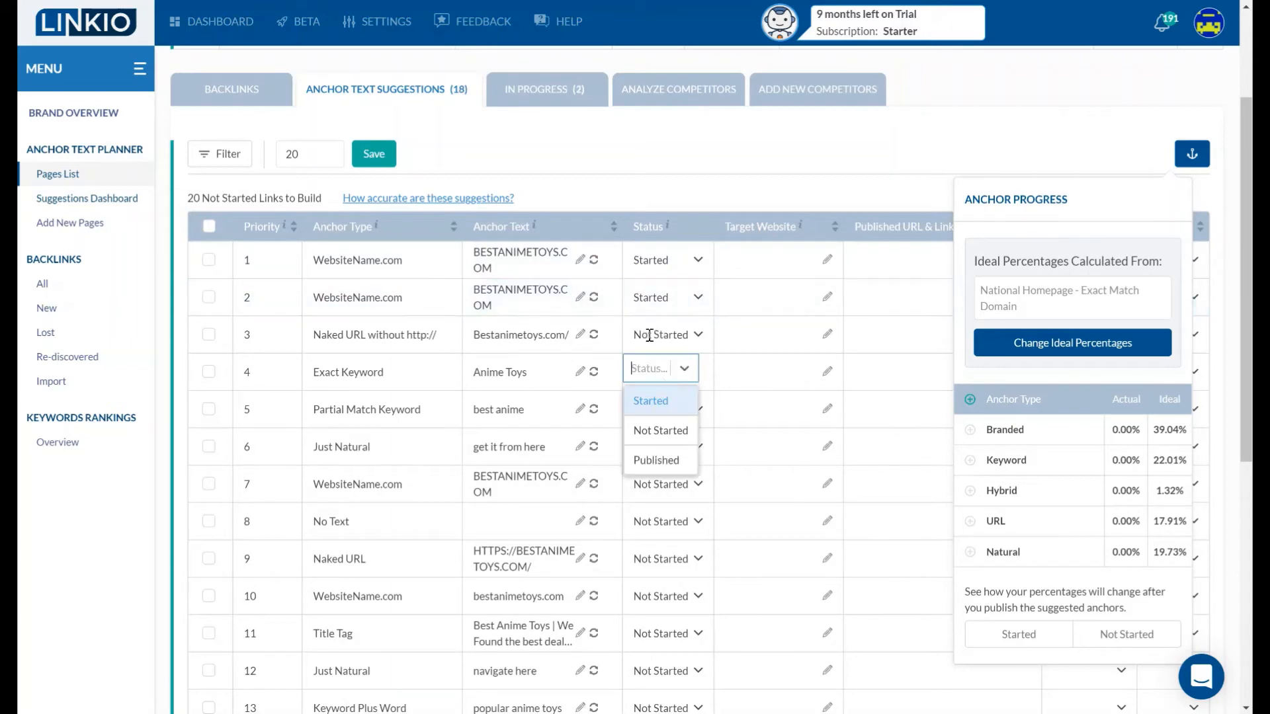
left_click(652, 363)
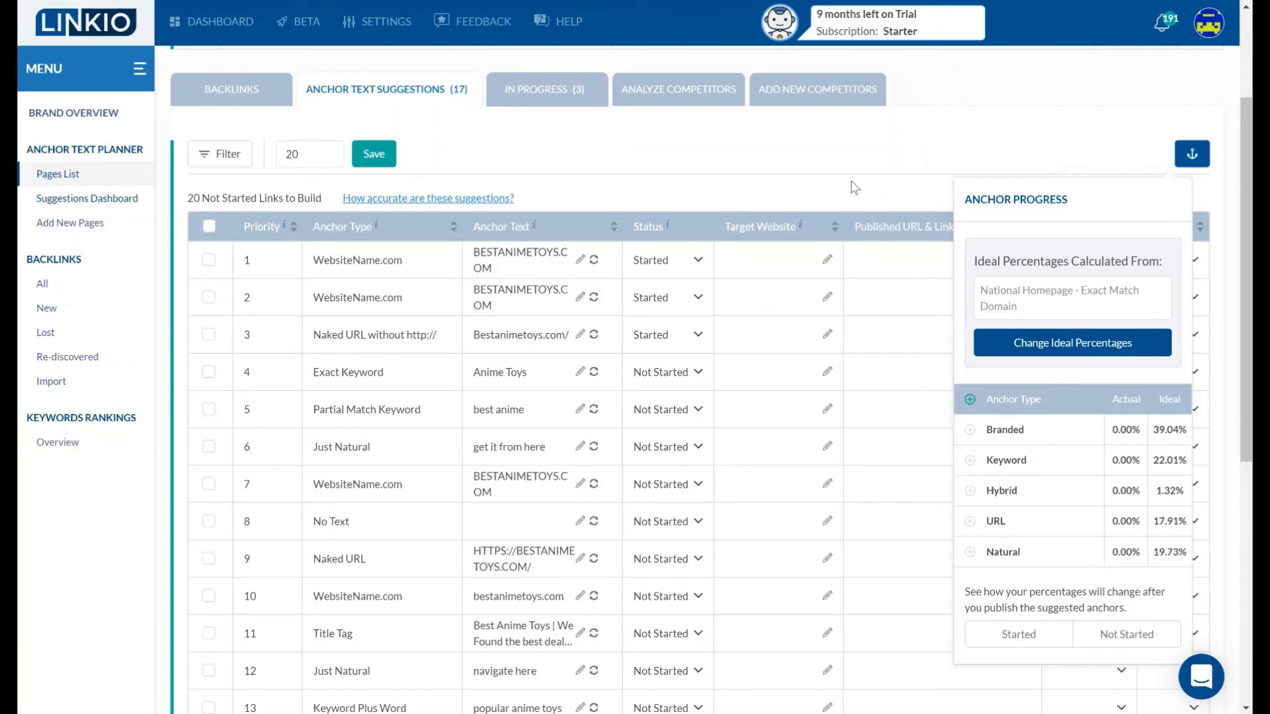
- Leave the homepage's anchor text suggestions and open the section for adding new pages
scroll(873, 159, "up", 2)
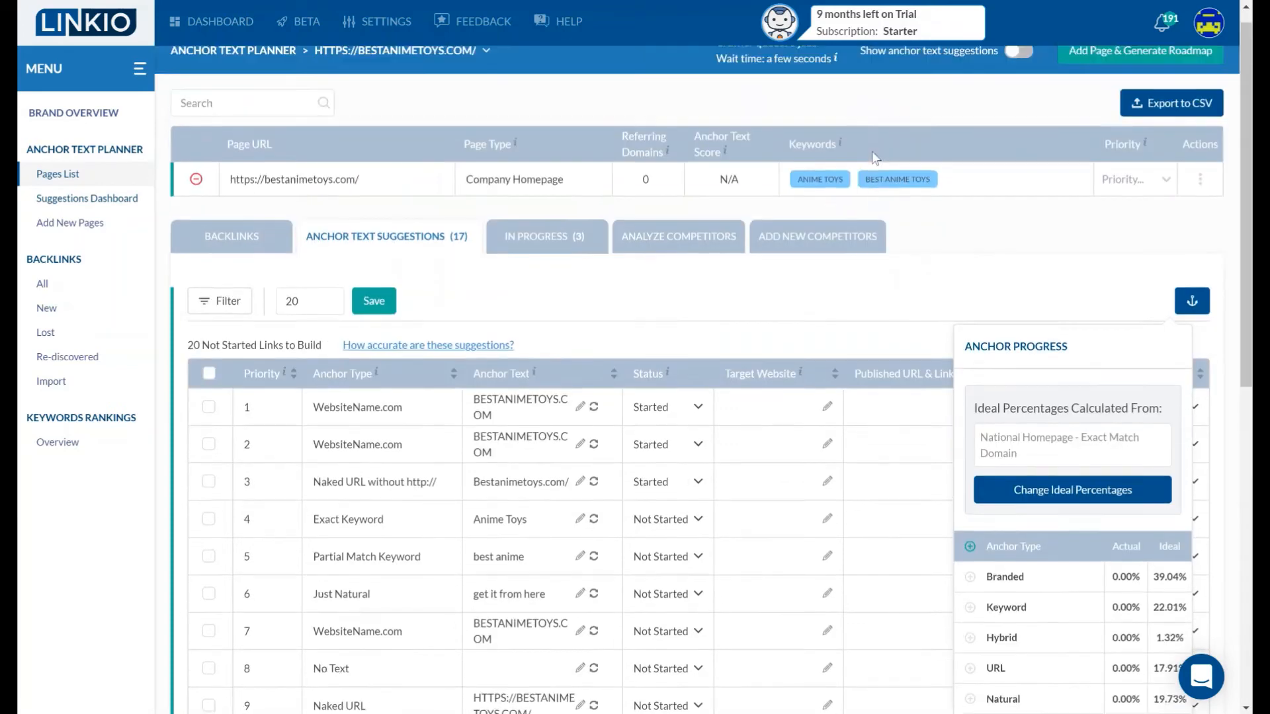
scroll(873, 158, "up", 1)
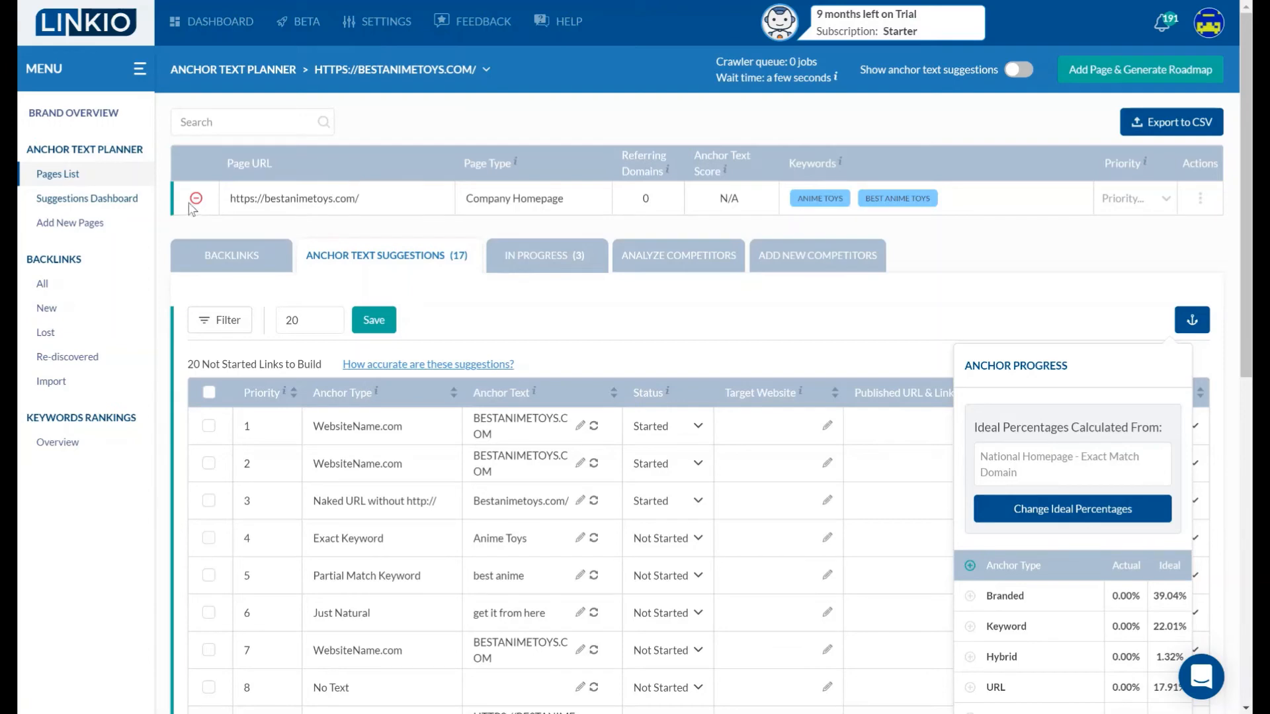
left_click(80, 225)
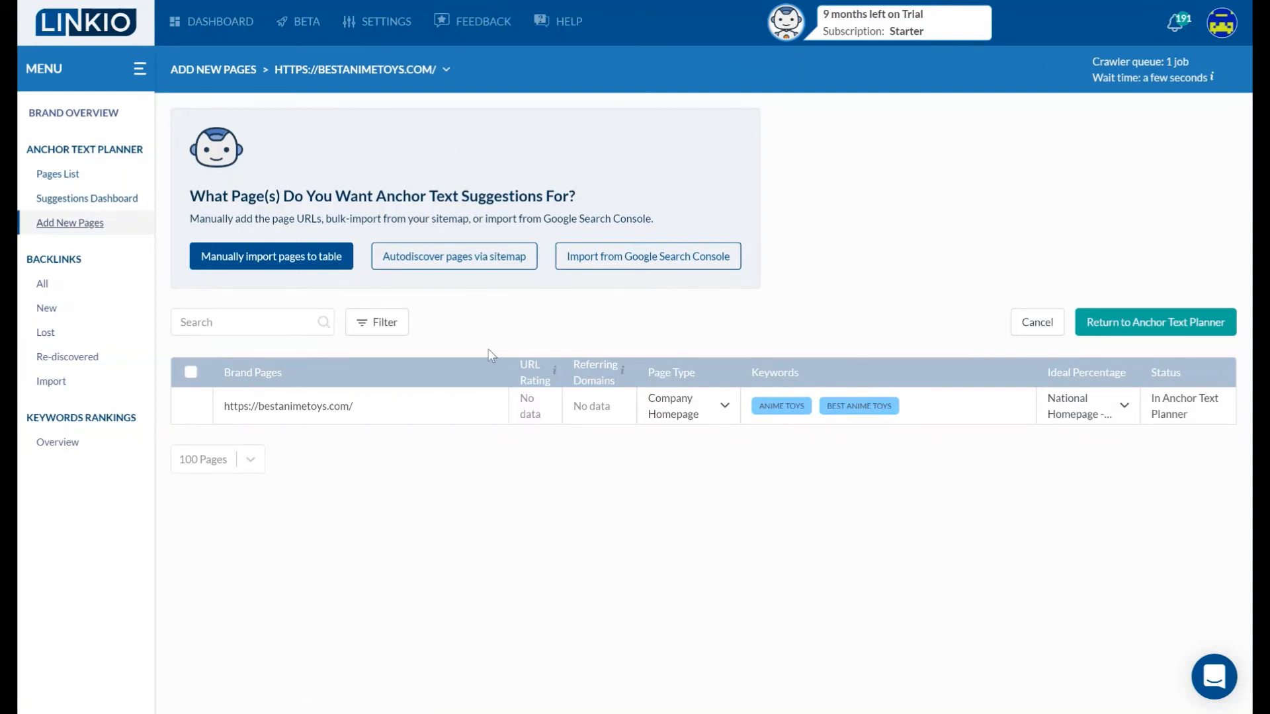
- Open the Dragonball product category on the bestanimetoys.com website and look through its products
left_click(454, 76)
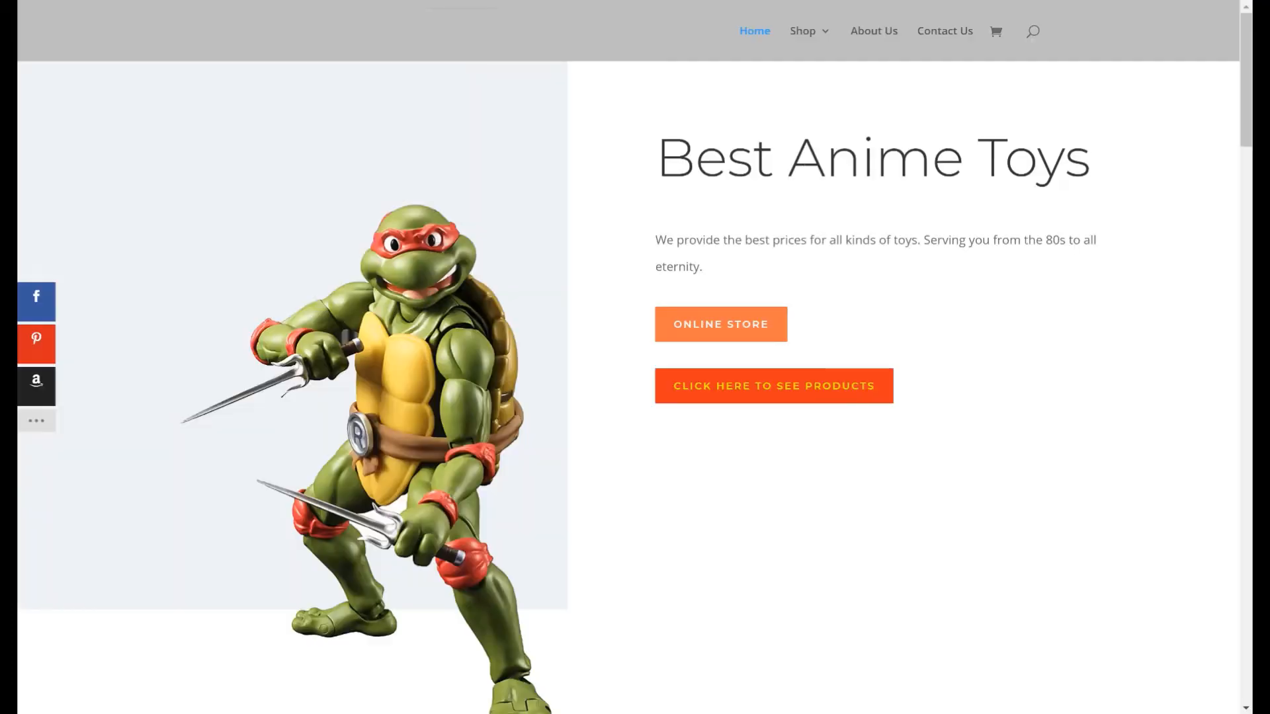
mouse_move(805, 38)
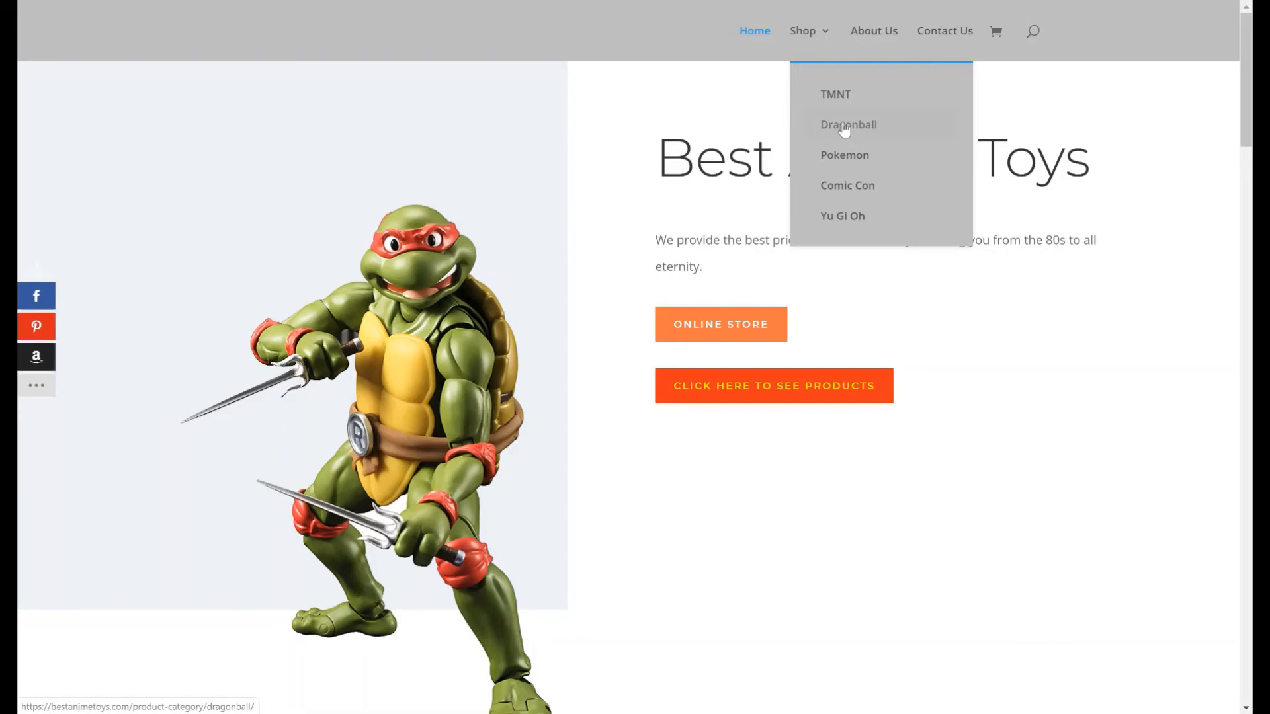
left_click(845, 129)
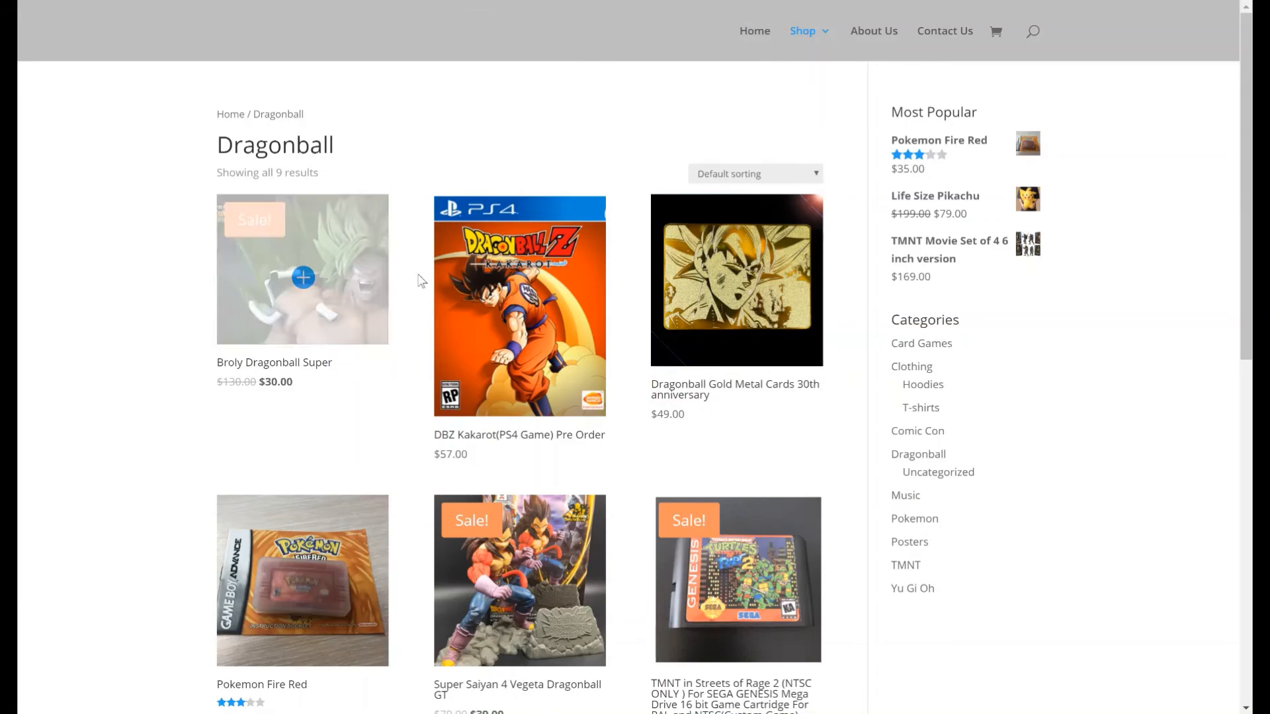
scroll(420, 278, "down", 6)
scroll(420, 280, "down", 3)
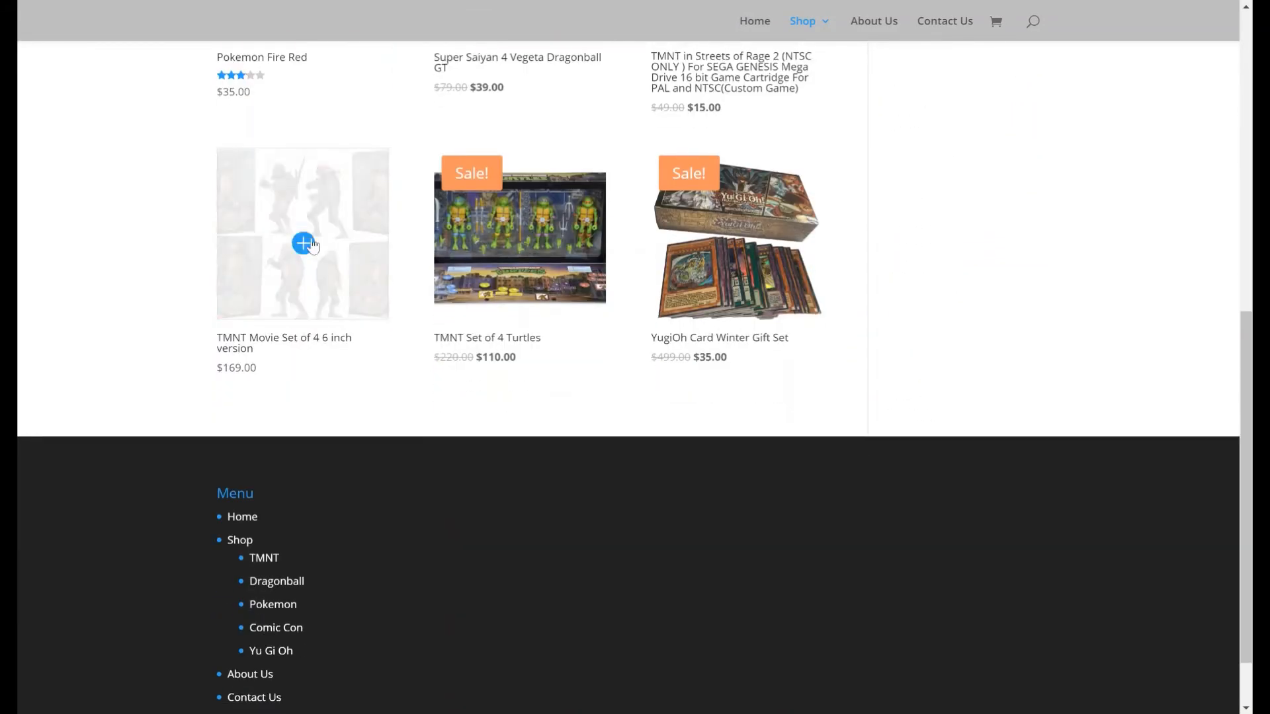
scroll(502, 248, "up", 3)
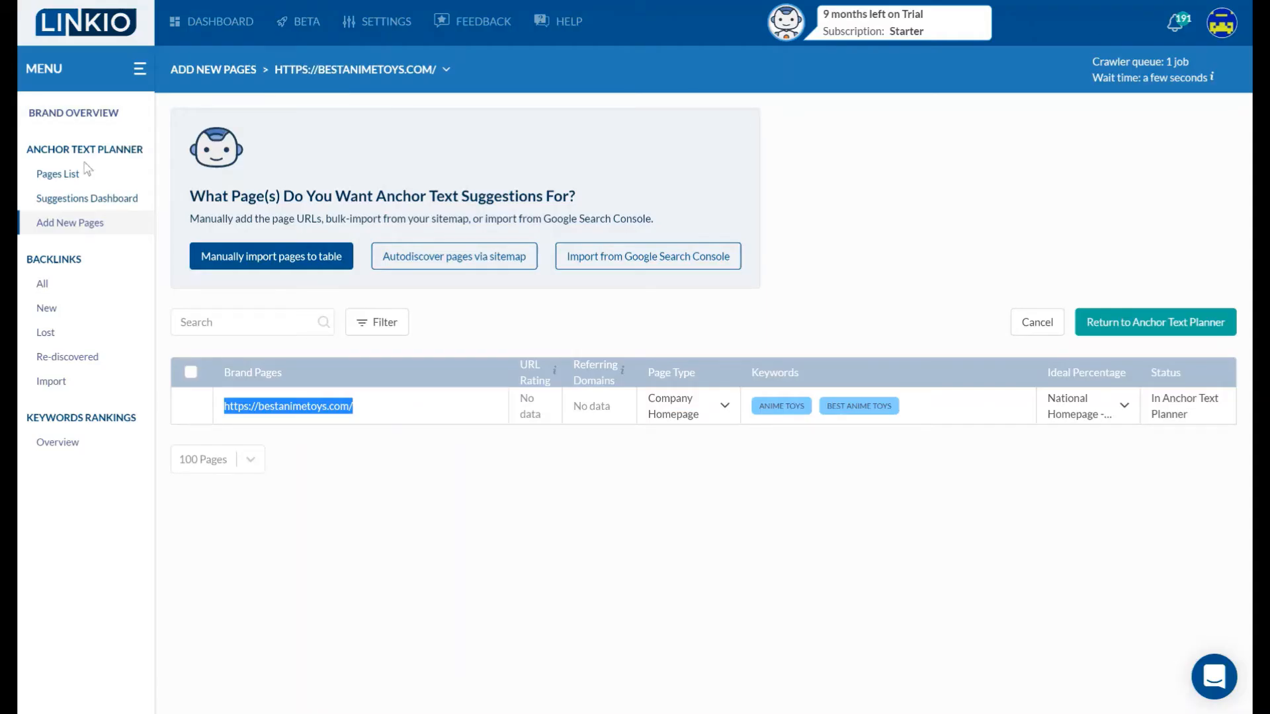
left_click(64, 230)
left_click(498, 449)
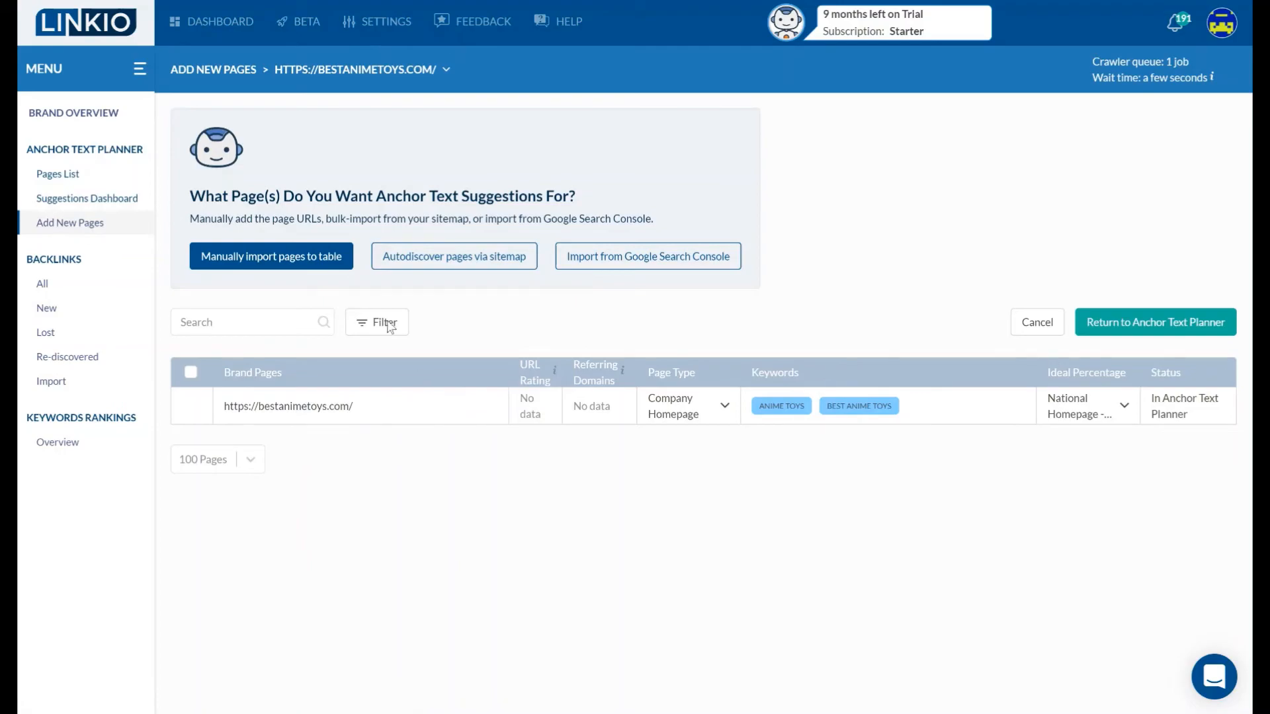
left_click(300, 254)
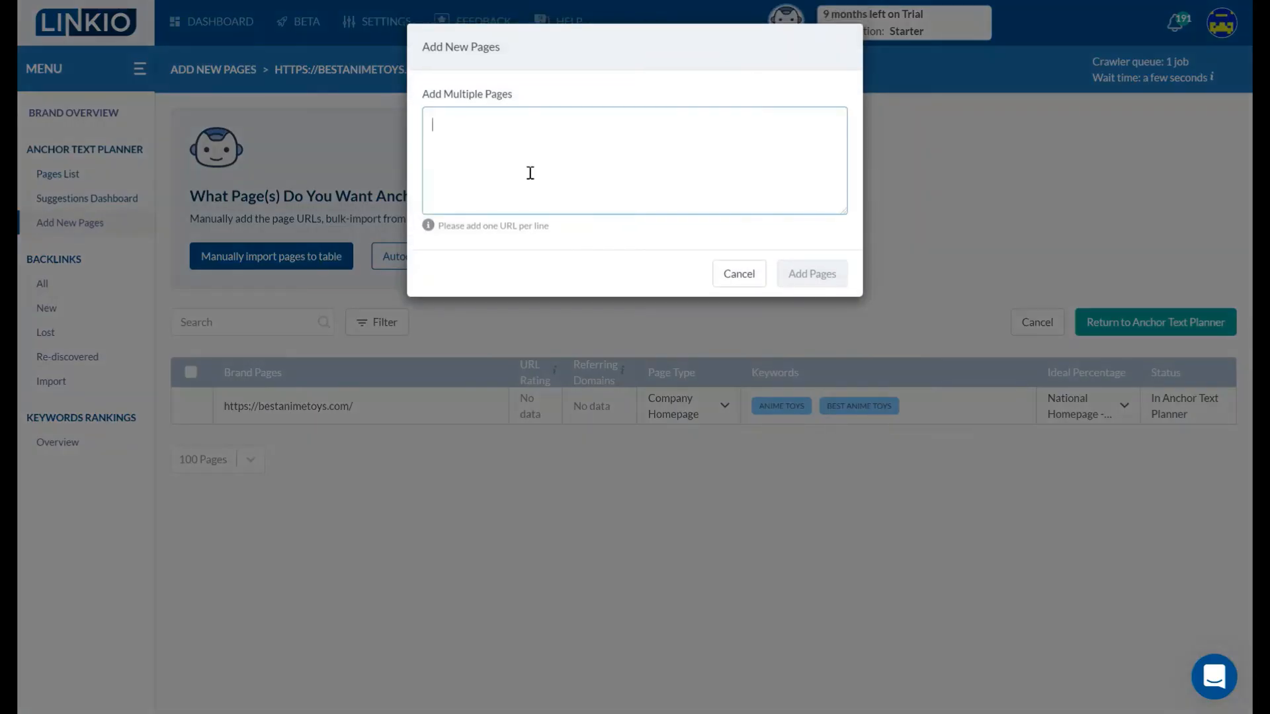
type("https://bestanimetoys.com/product-category/dragonball/")
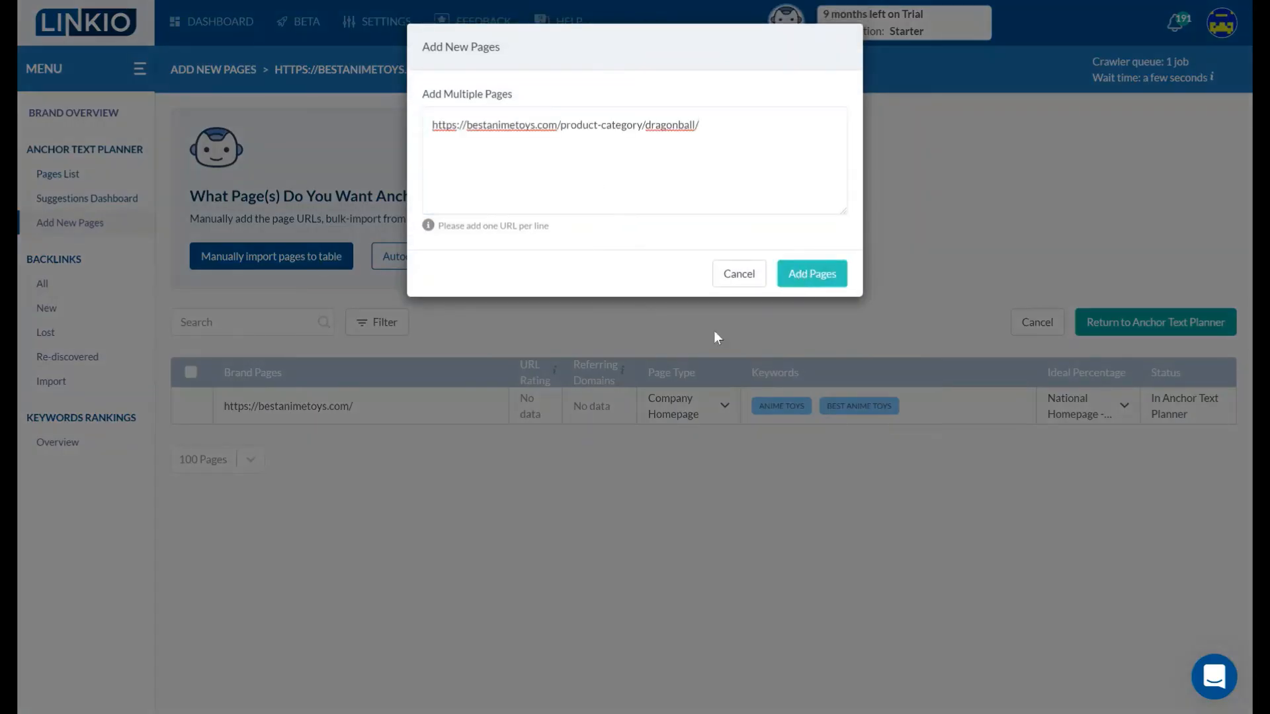
left_click(812, 273)
- Add the keyword "dragonball toys" to the Dragonball category page
left_click(814, 456)
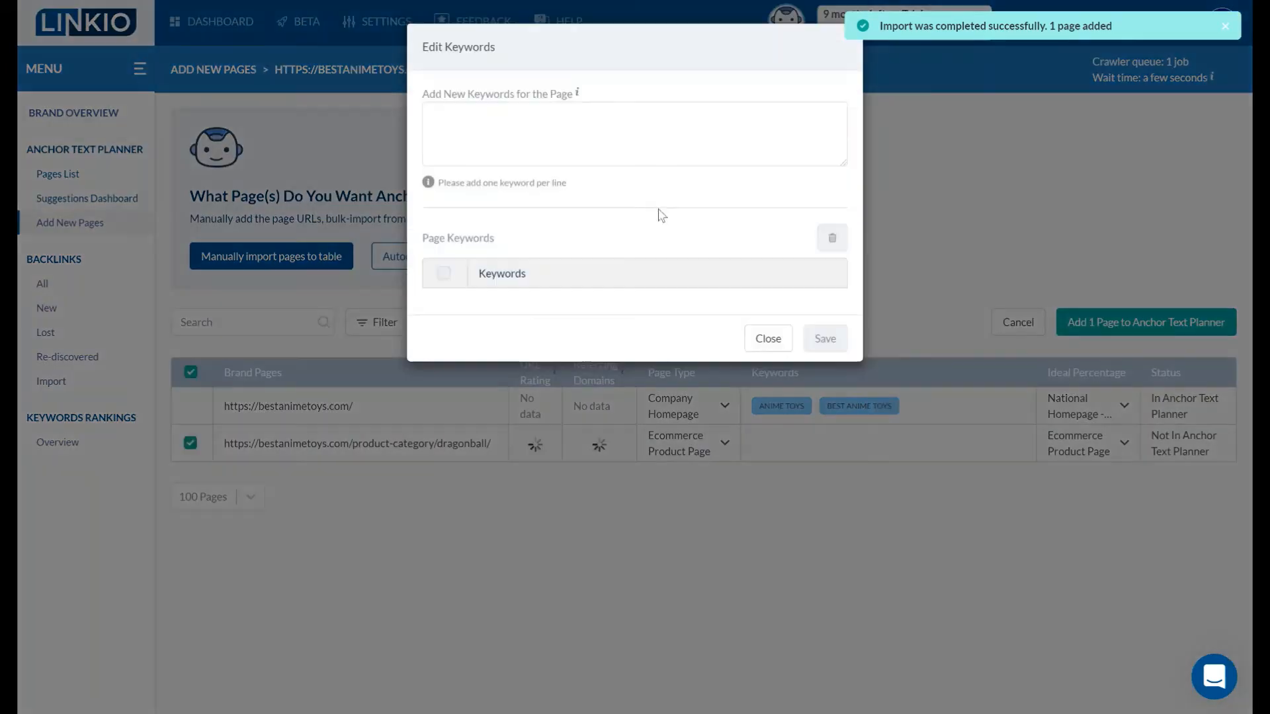
left_click(571, 154)
type("dragonb")
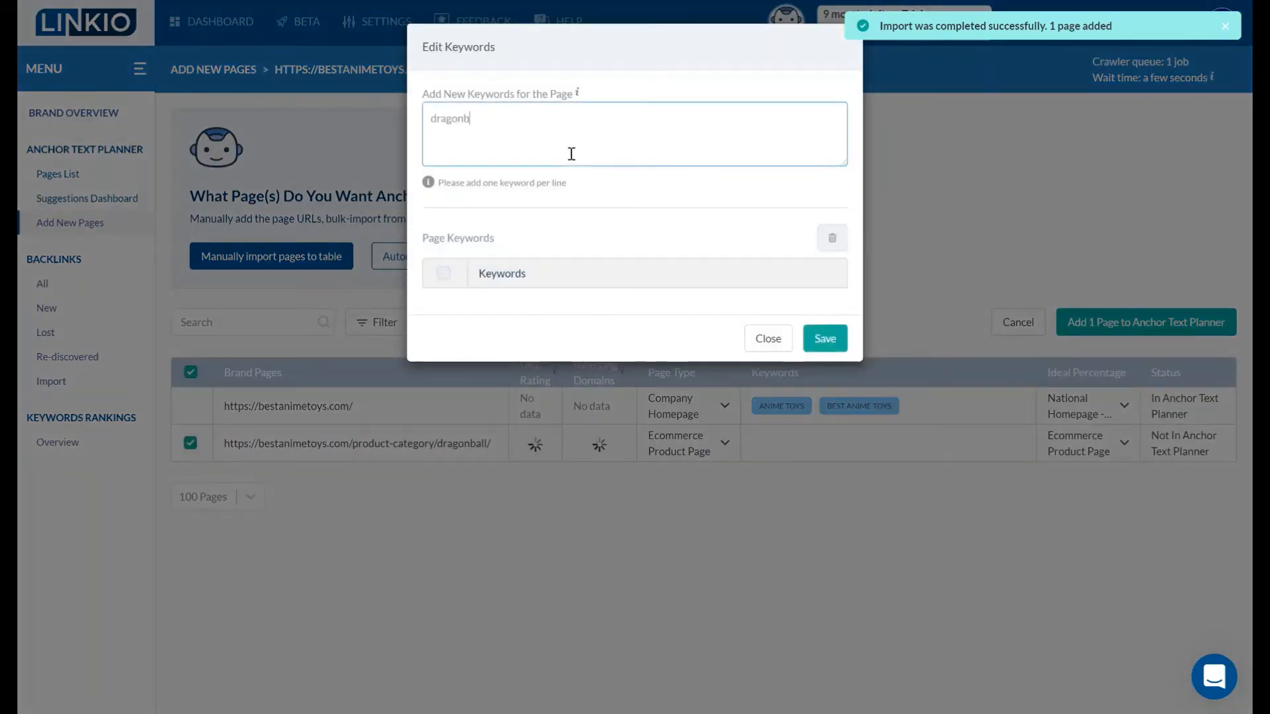
type("all toys")
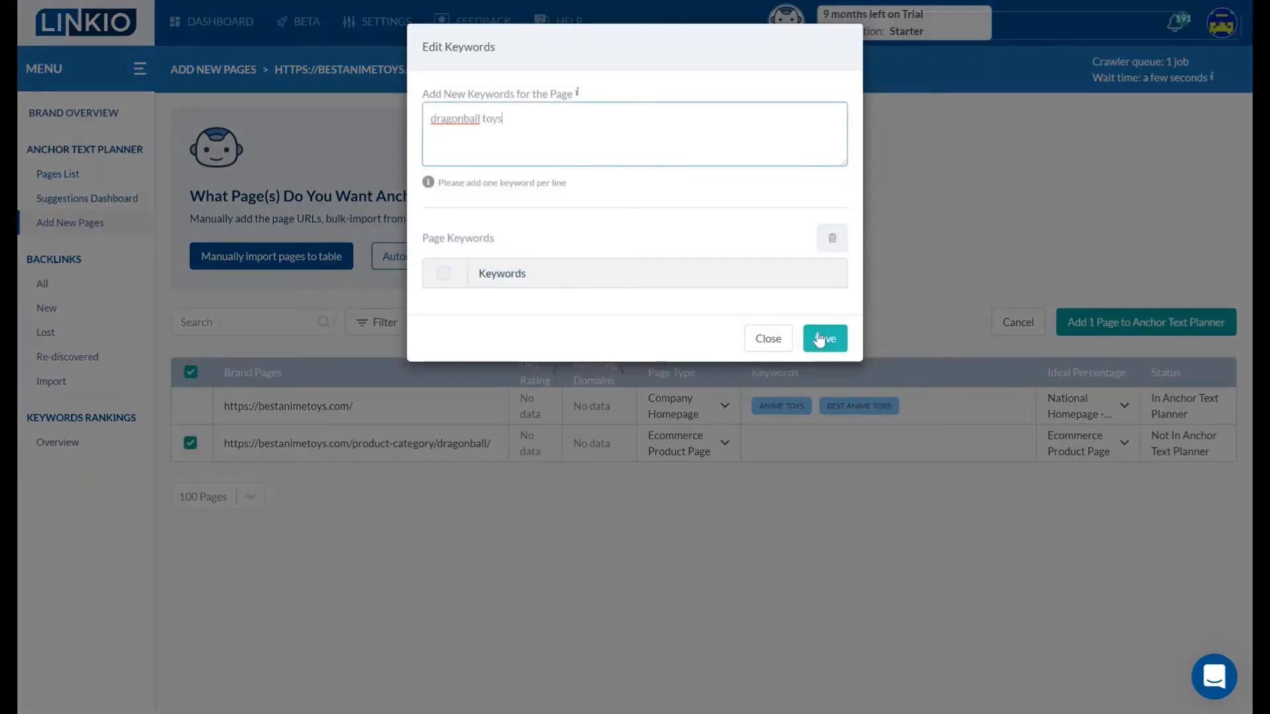
left_click(825, 339)
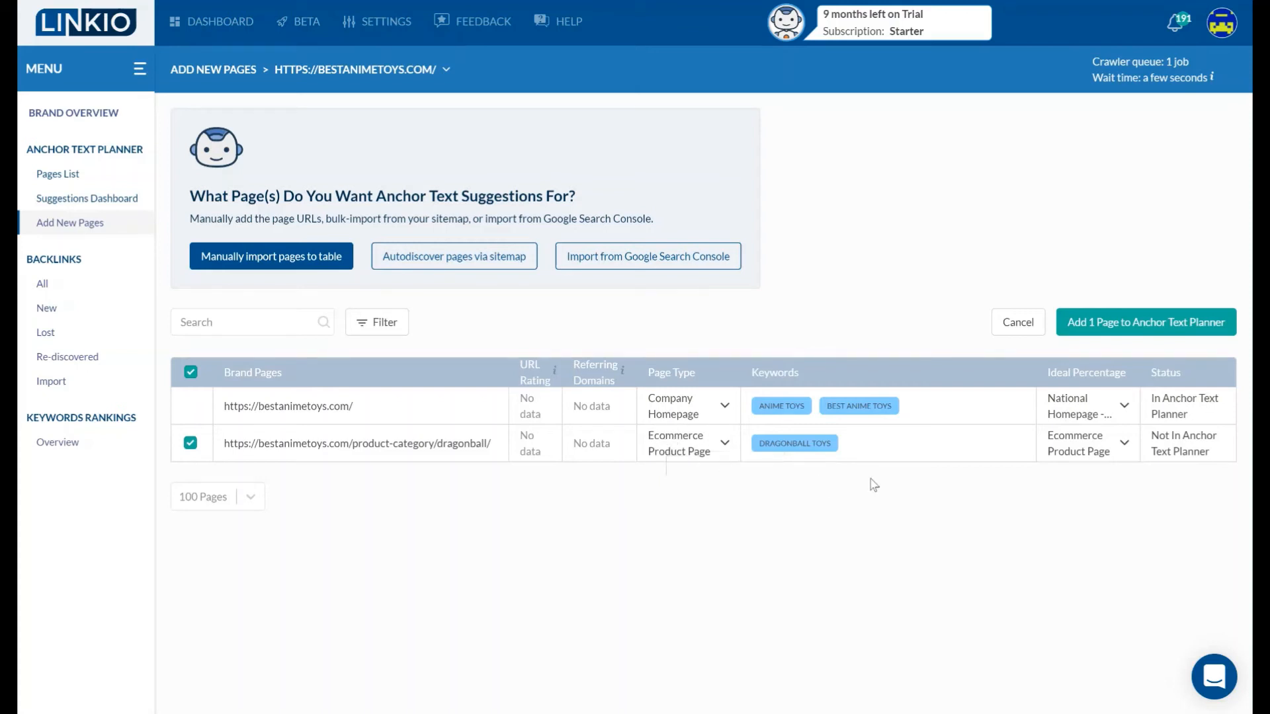
- Check the Dragonball category page's ideal percentage and page type, and add it to the anchor text planner
triple_click(1075, 372)
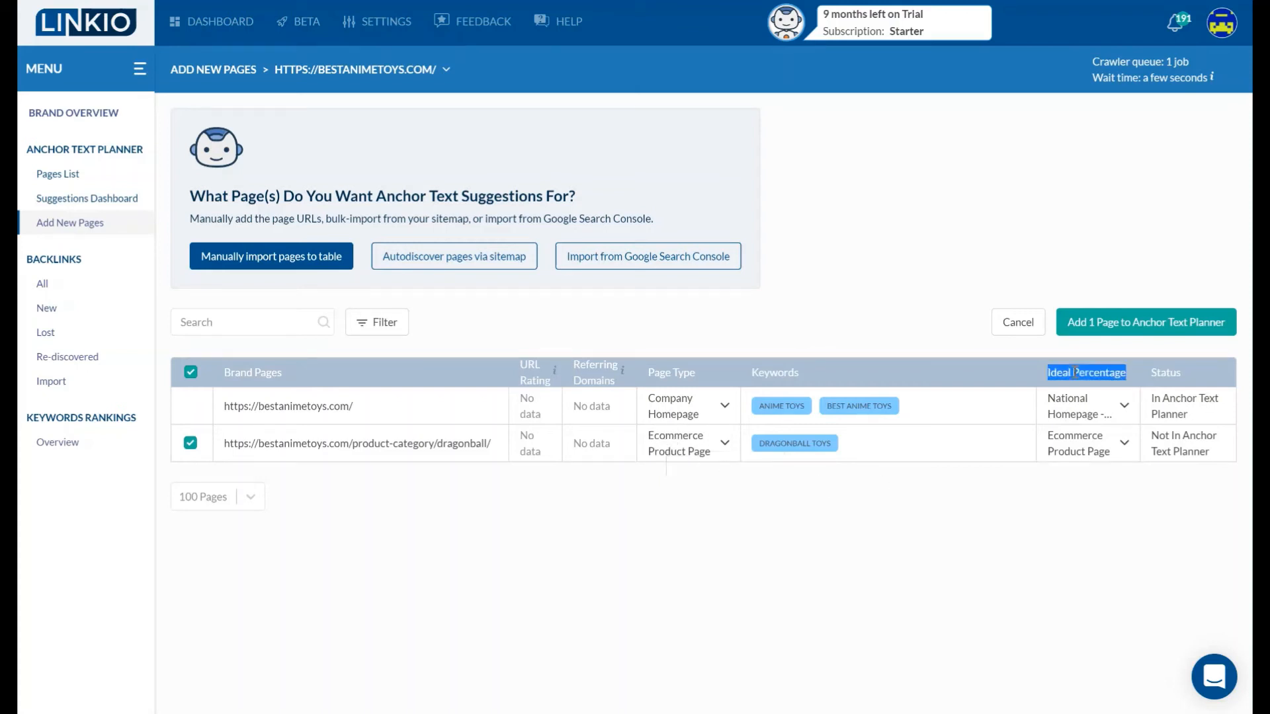
left_click(1096, 430)
left_click(935, 499)
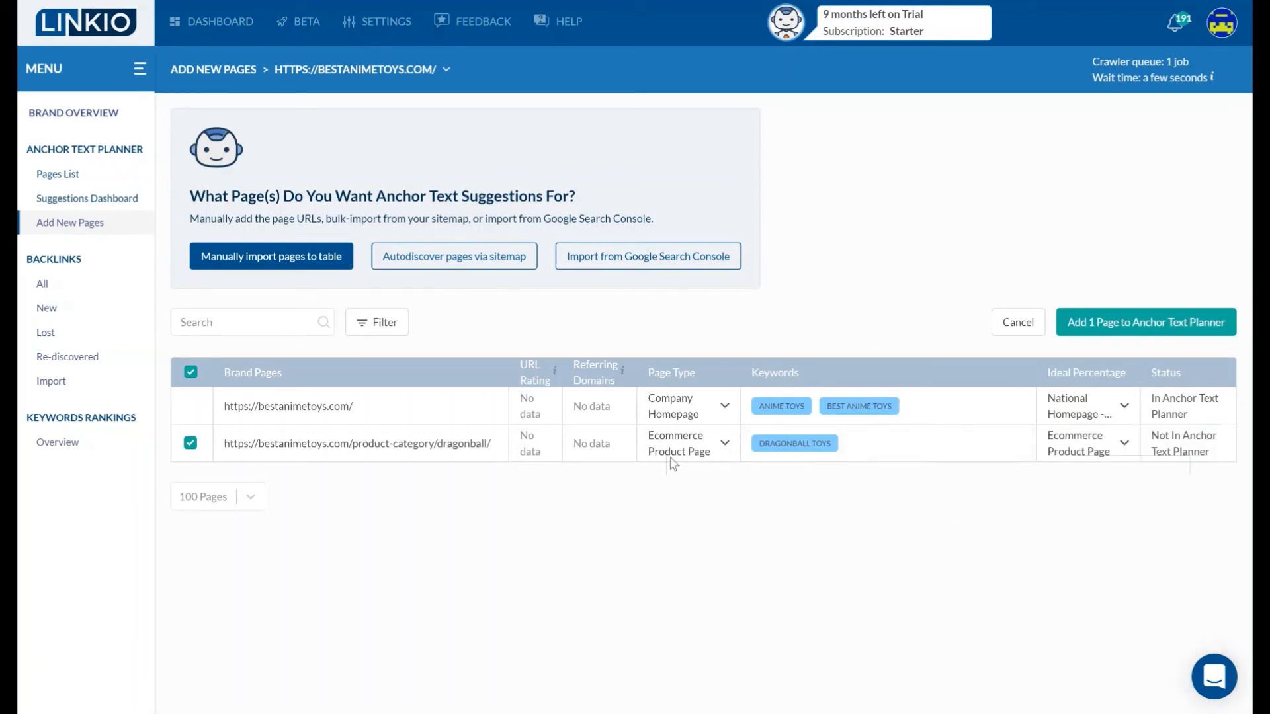
left_click(1127, 331)
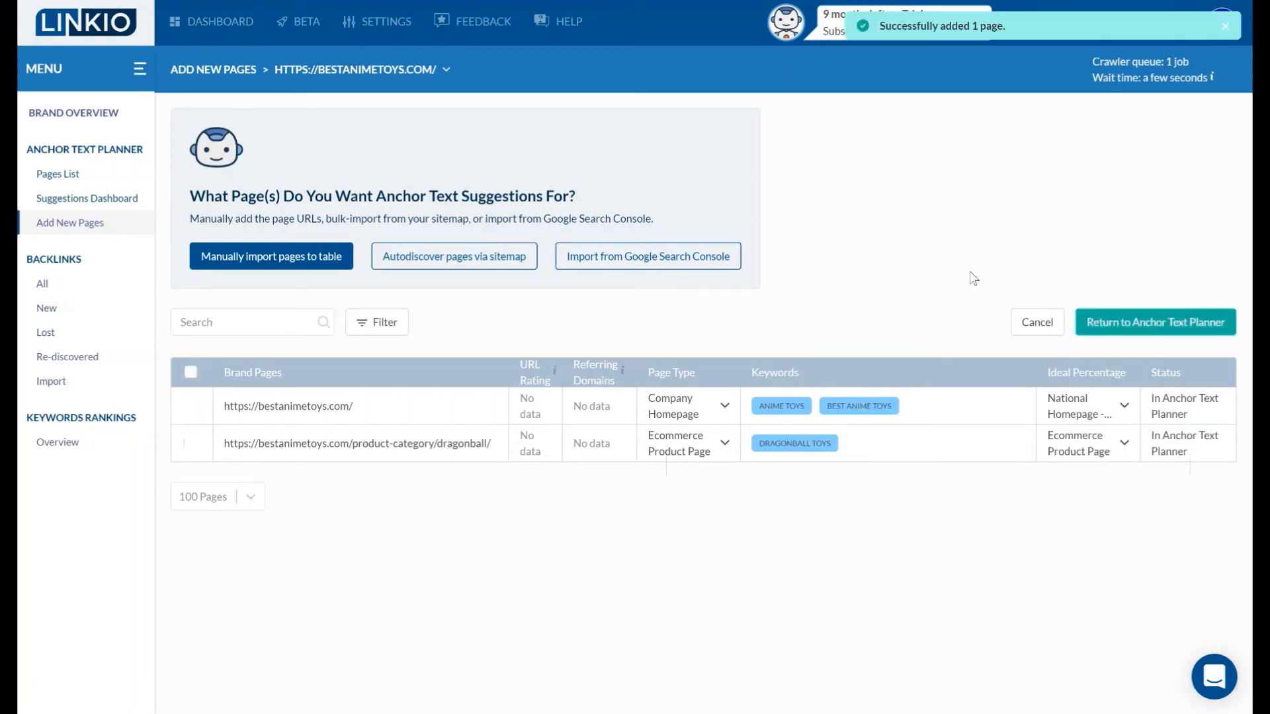
- Check the local search volume and rank of "dragonball toys" in the keyword rankings overview
left_click(84, 450)
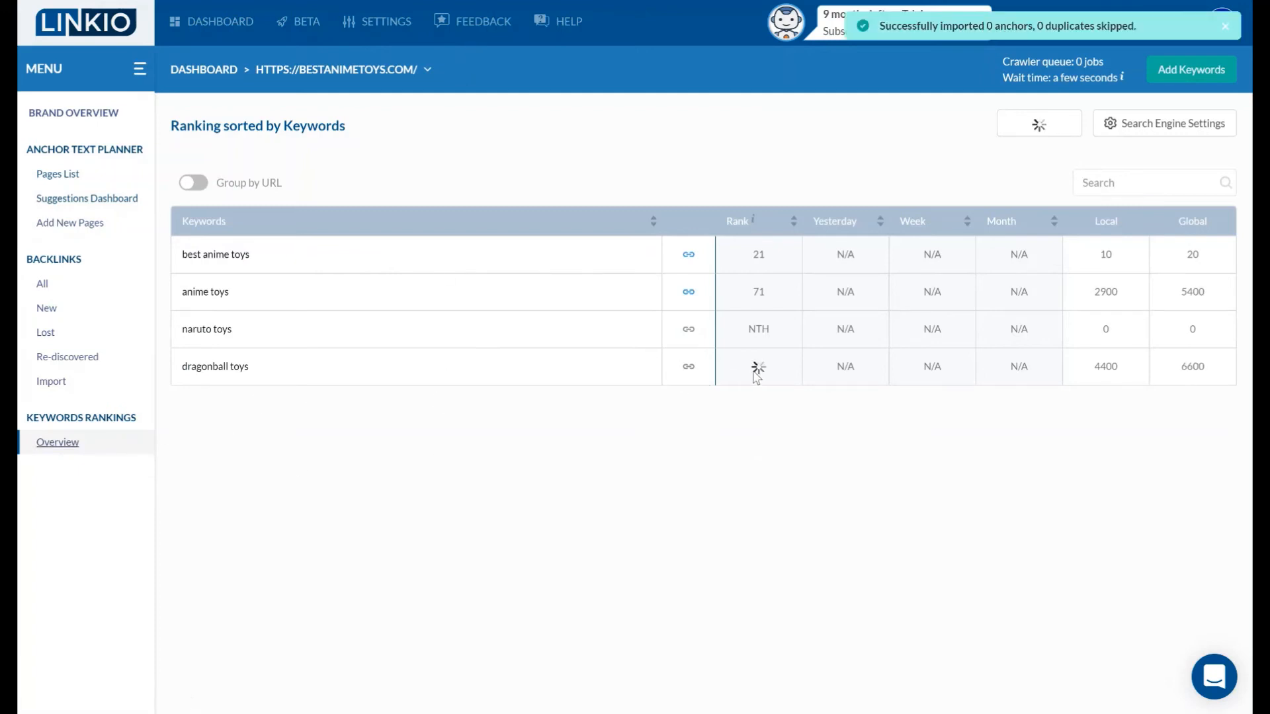
double_click(1103, 374)
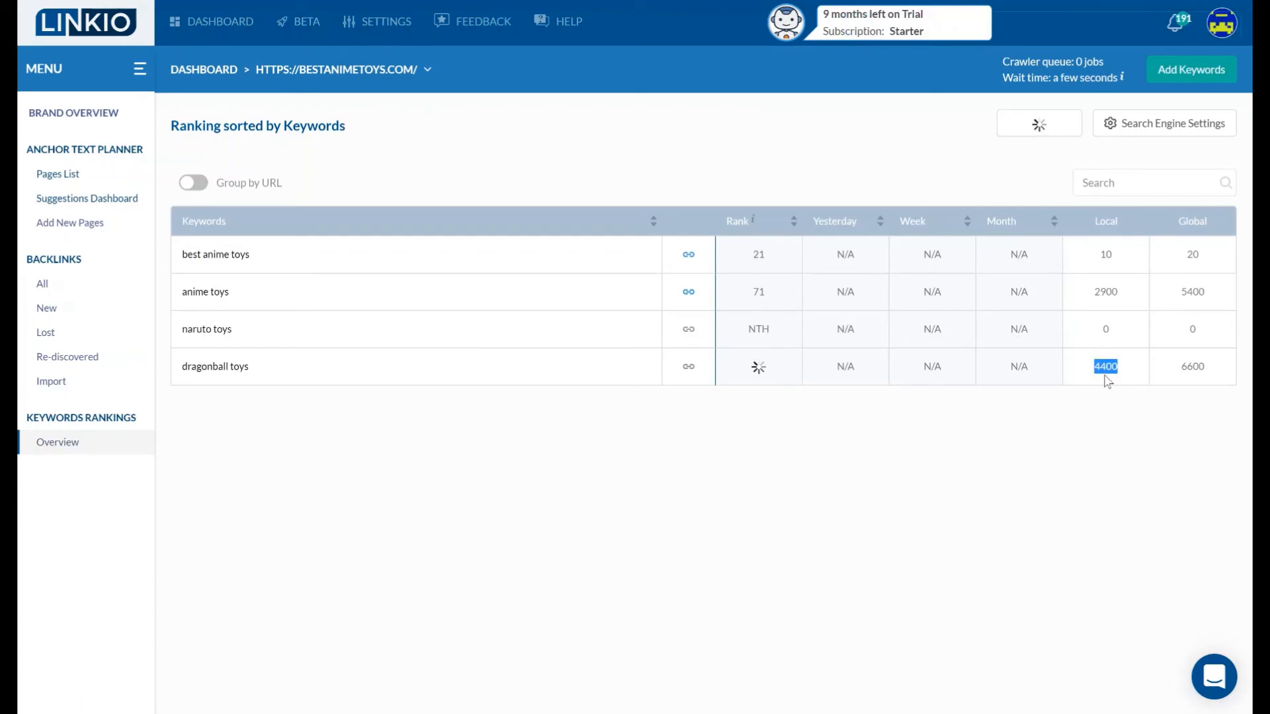
left_click(1103, 379)
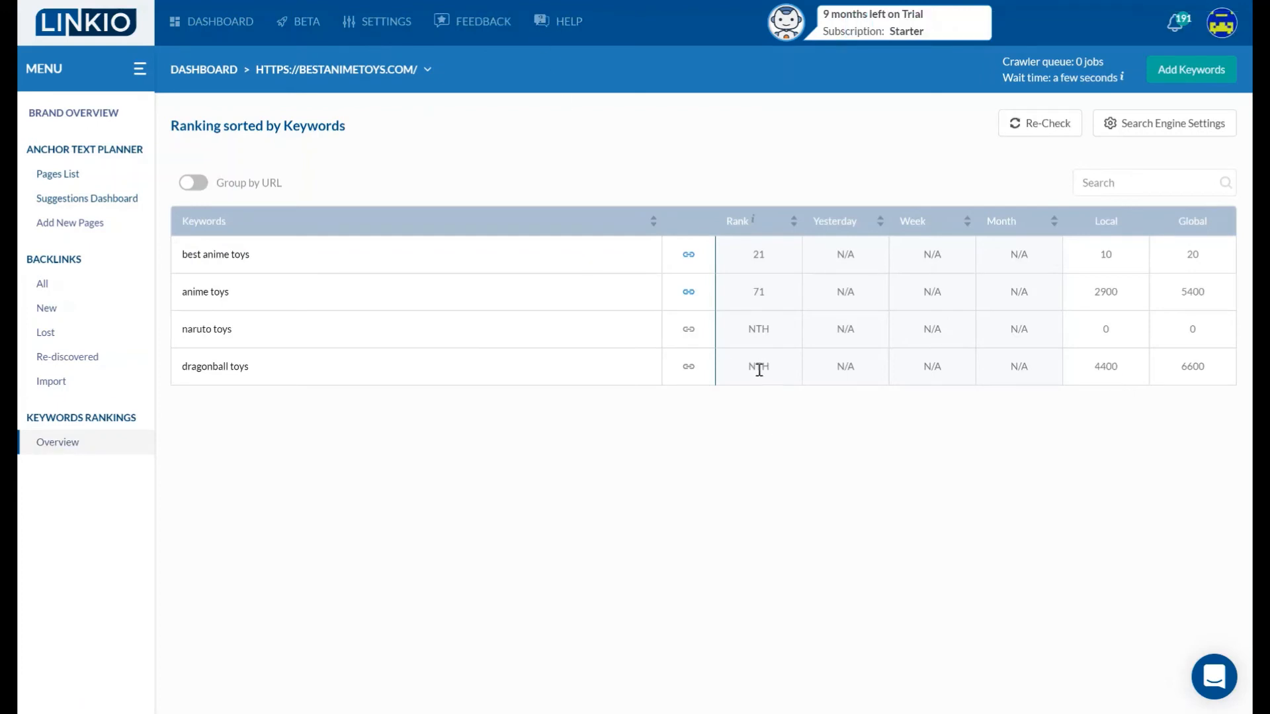
double_click(759, 368)
left_click(755, 414)
- Expand the Dragonball category page in the pages list and autodiscover competitors for its keyword "dragonball toys"
left_click(62, 176)
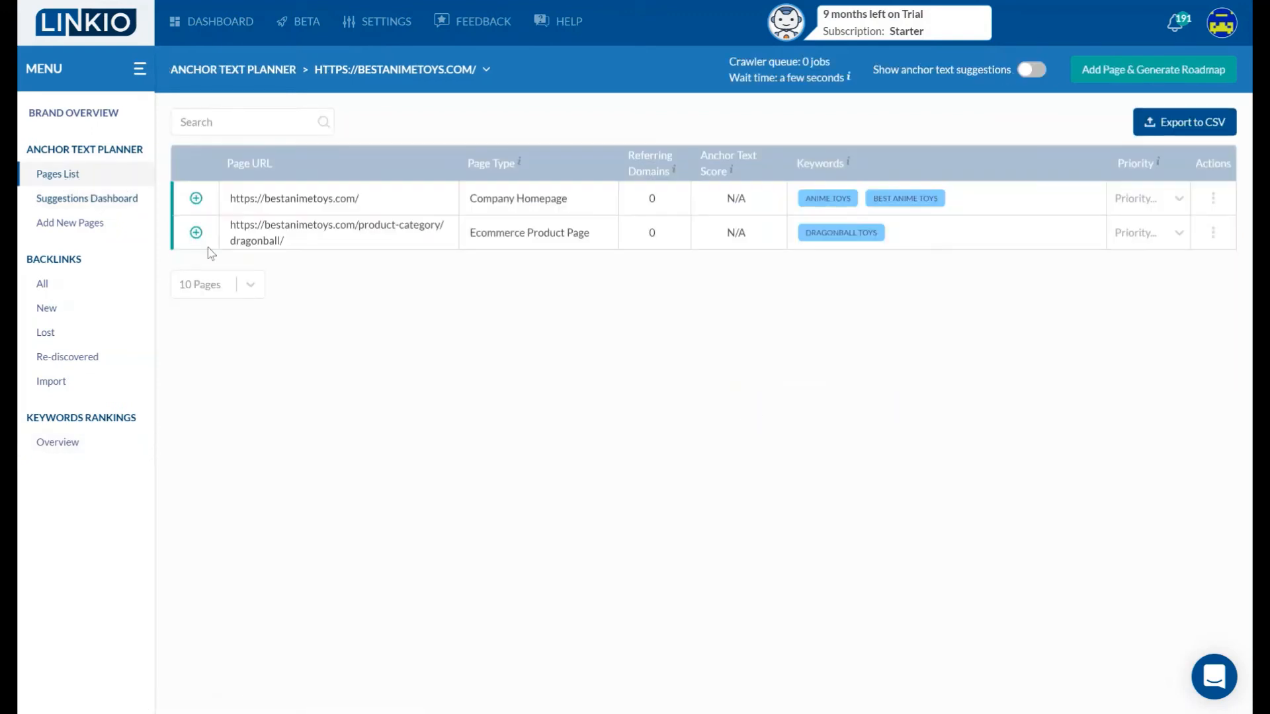
left_click(196, 233)
scroll(265, 198, "down", 2)
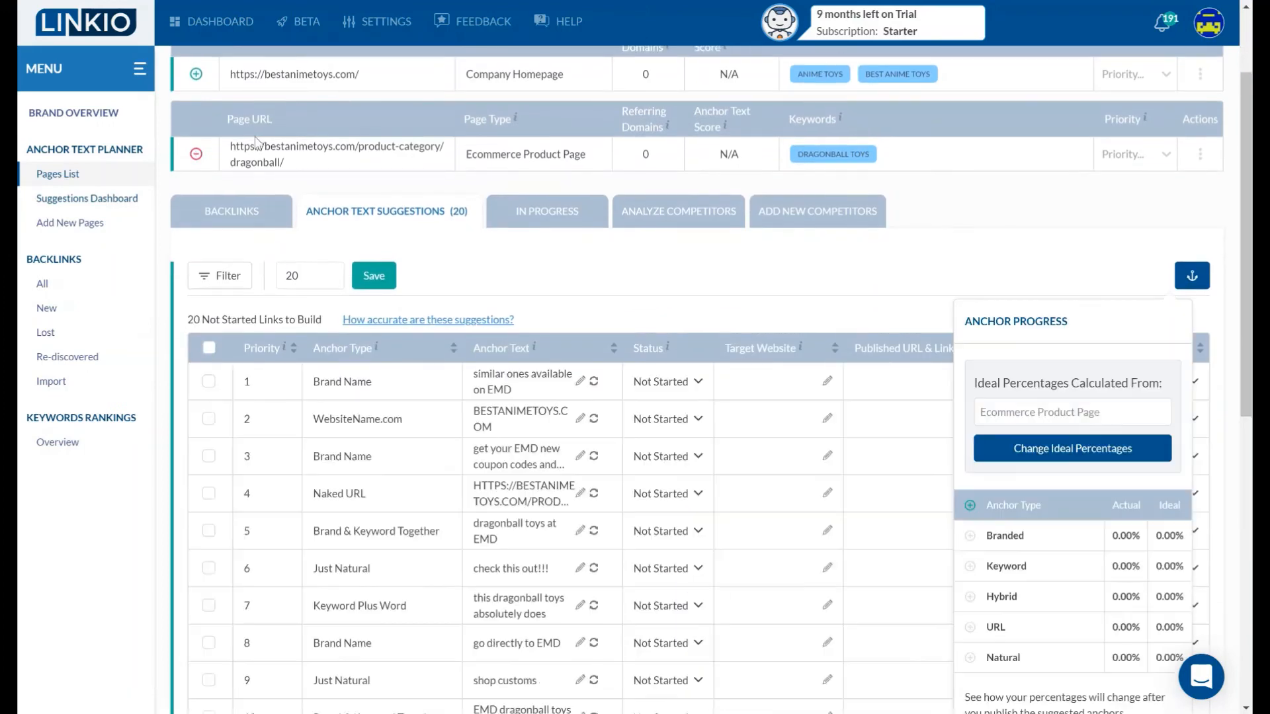
left_click(779, 223)
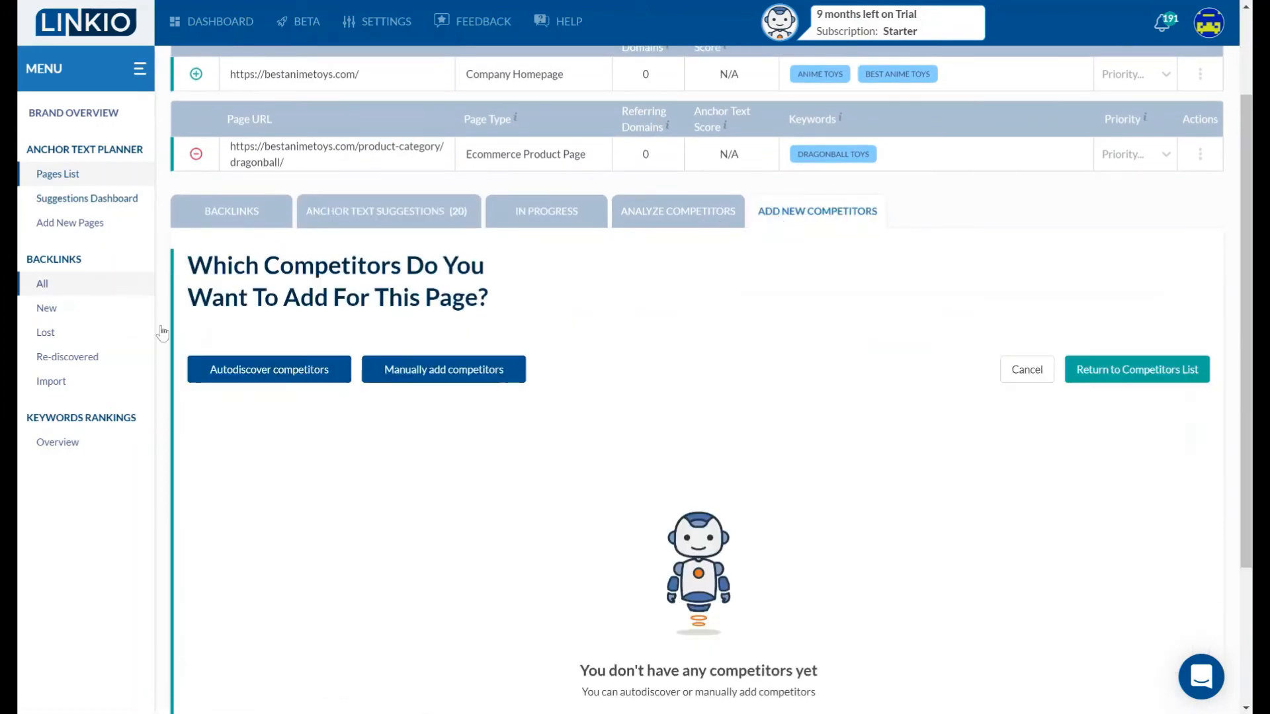
left_click(247, 375)
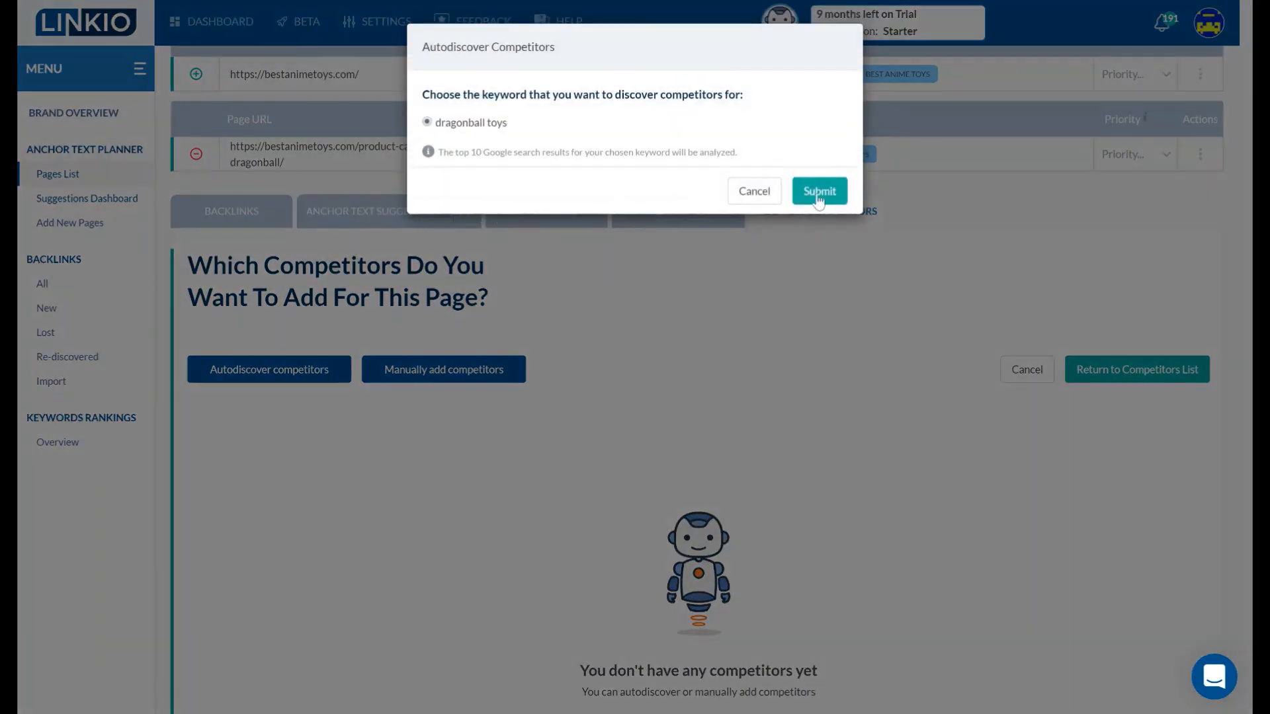
left_click(818, 193)
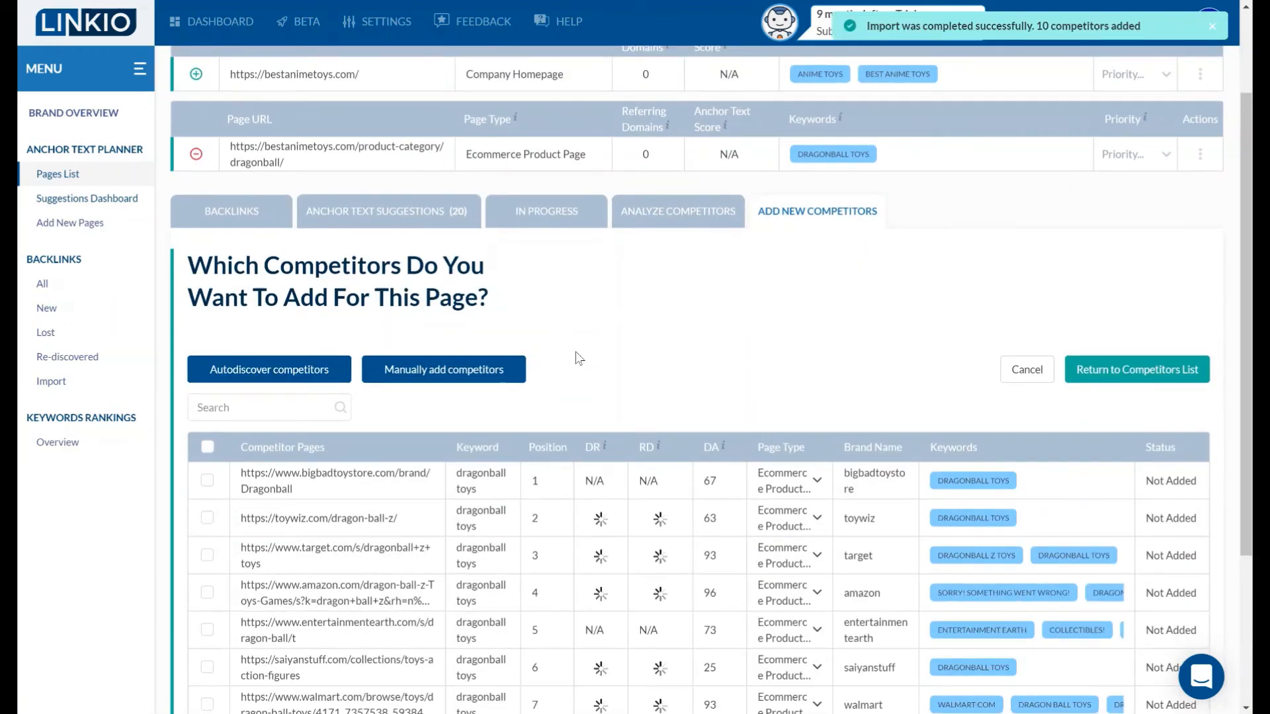
- Select the bigbadtoystore, toywiz, entertainmentearth and saiyanstuff pages as competitors for the Dragonball category page
scroll(765, 354, "down", 3)
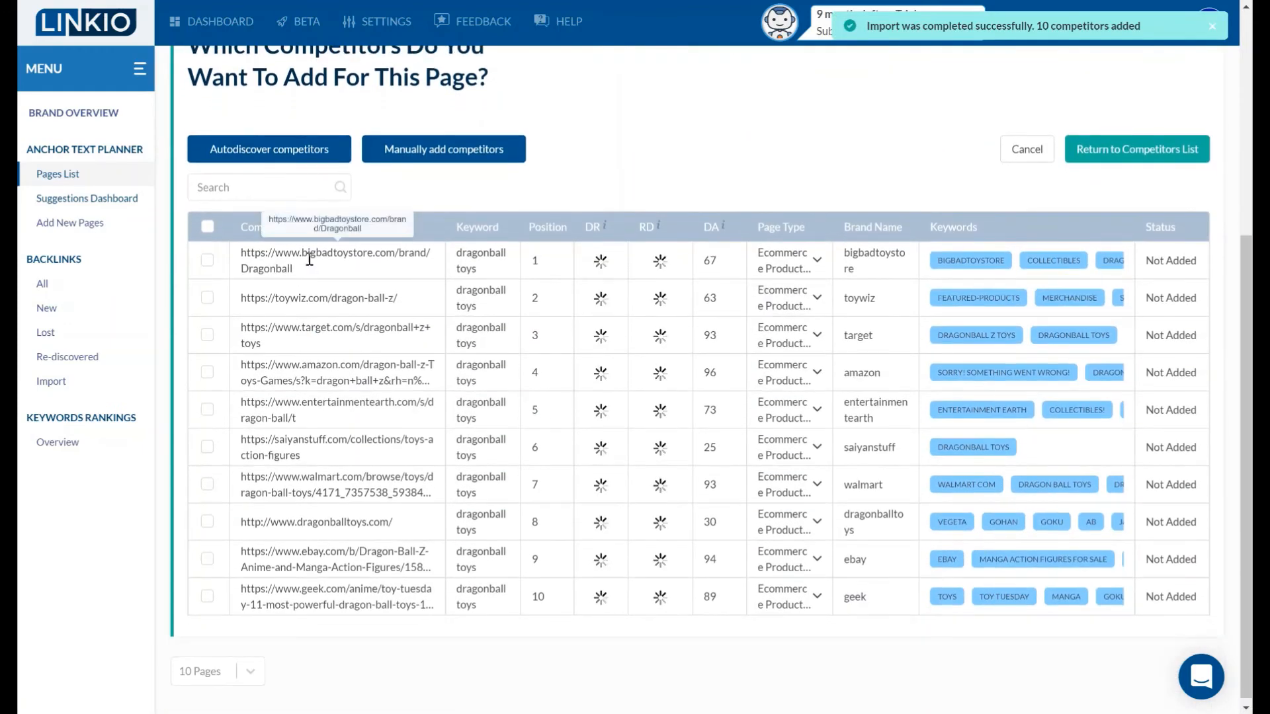
double_click(271, 269)
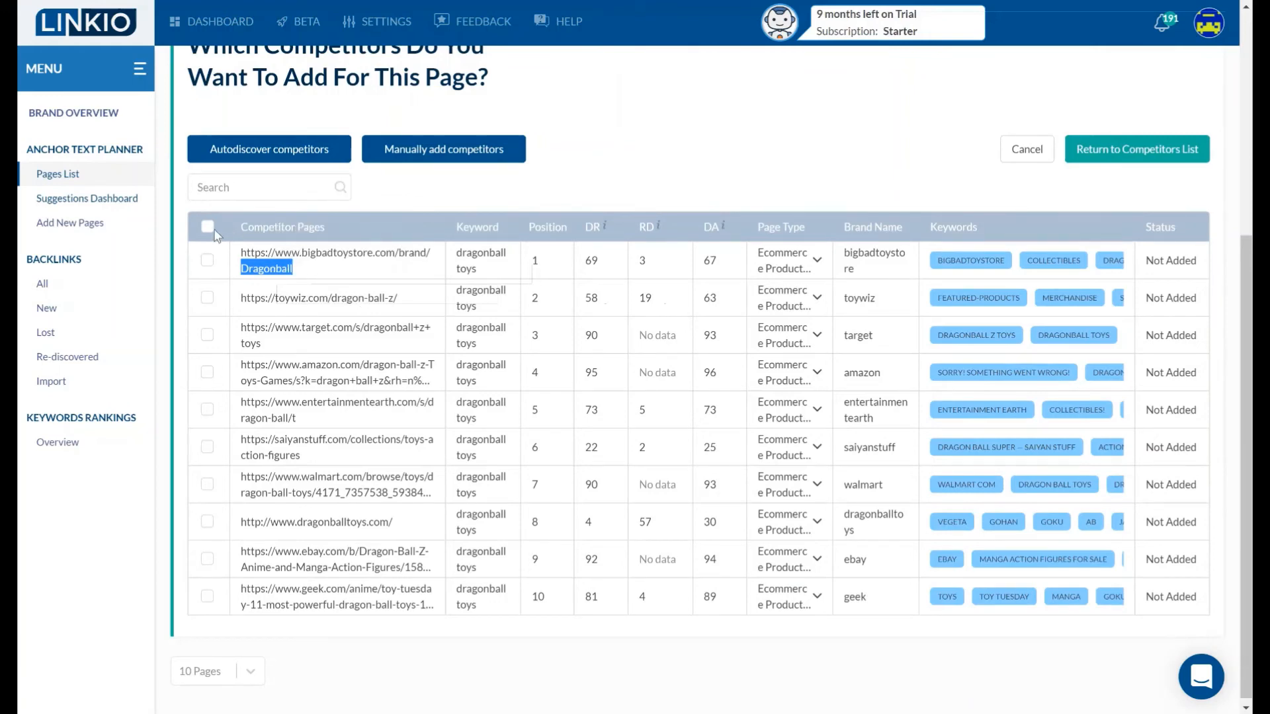
left_click(207, 260)
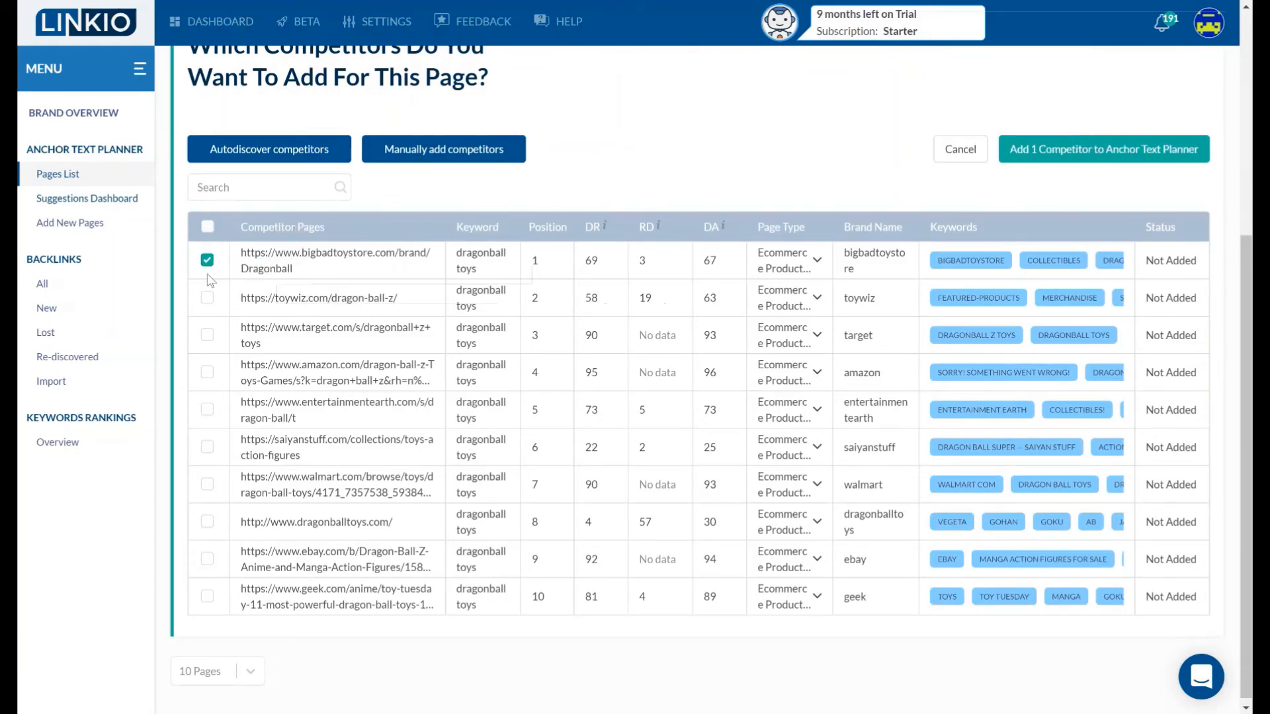
left_click(207, 298)
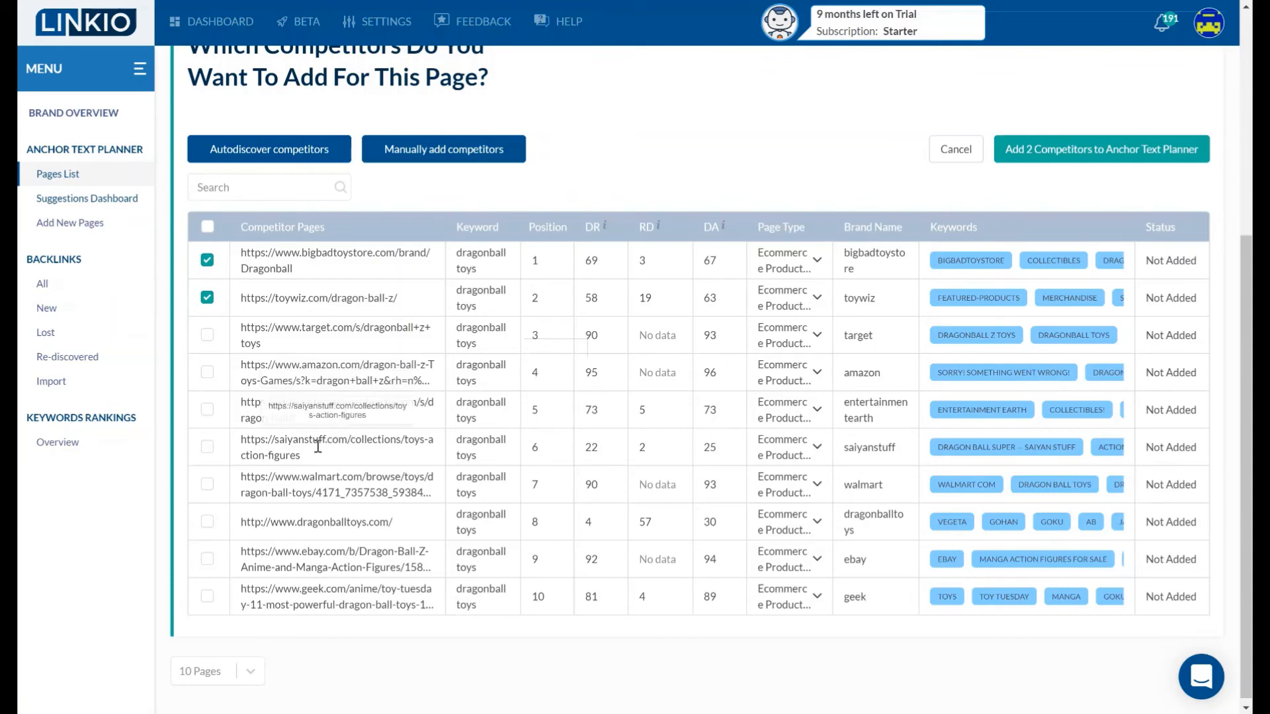
left_click(207, 448)
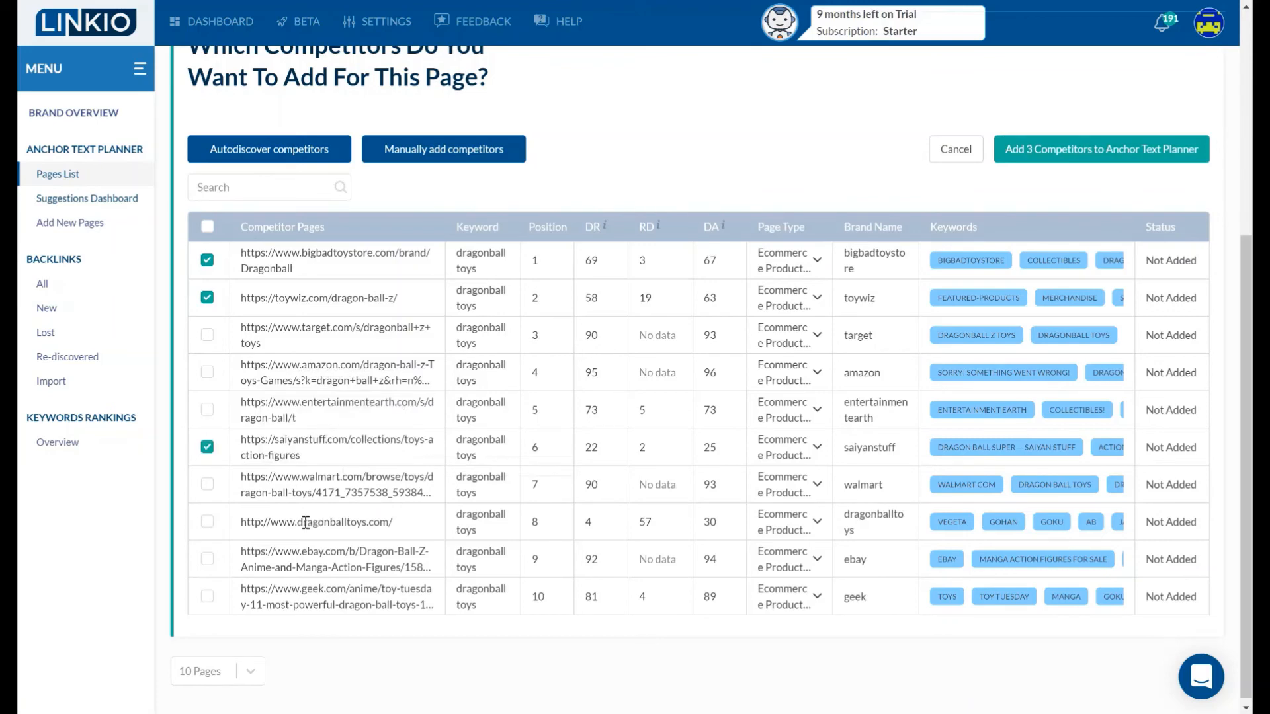
triple_click(393, 526)
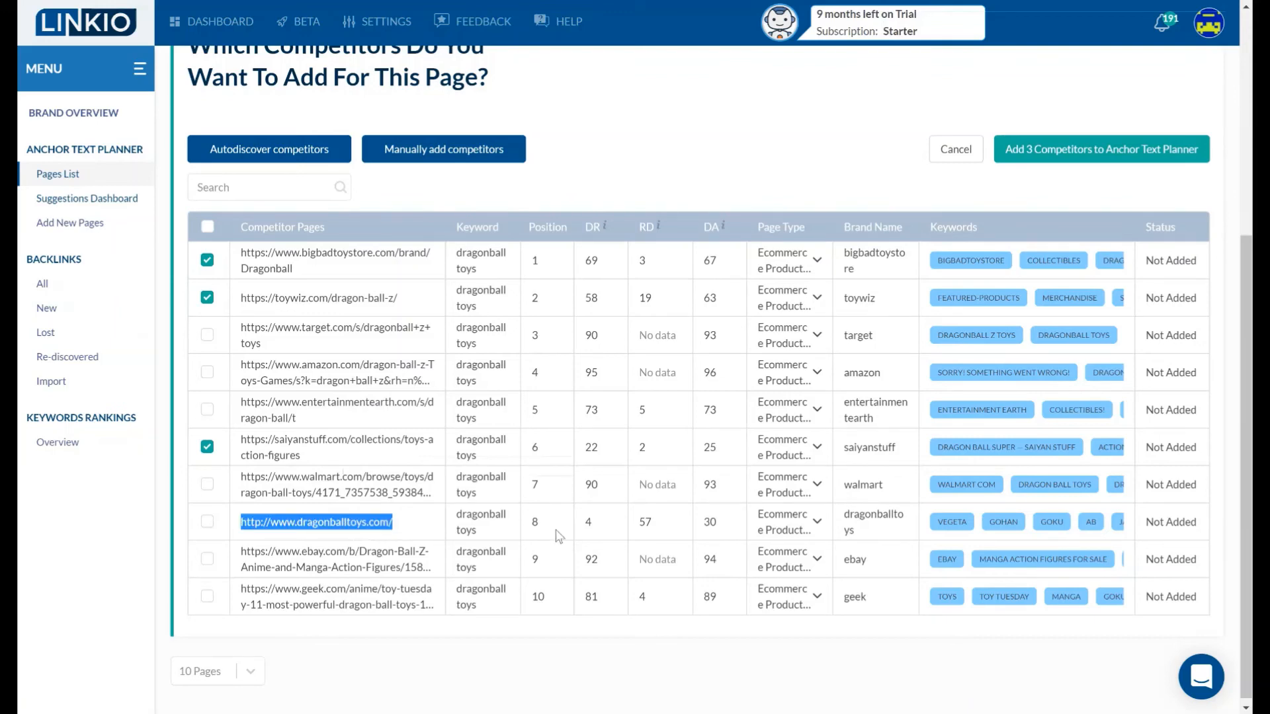
scroll(646, 527, "up", 1)
scroll(647, 526, "down", 1)
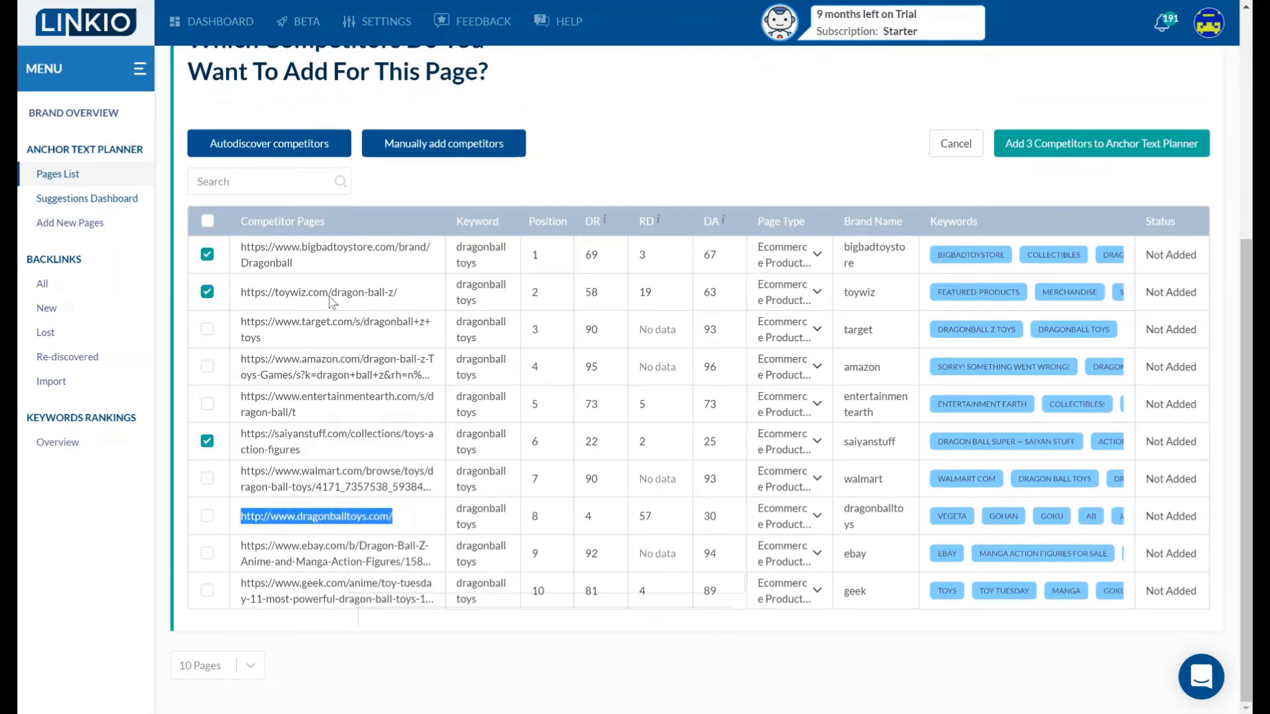
left_click(598, 178)
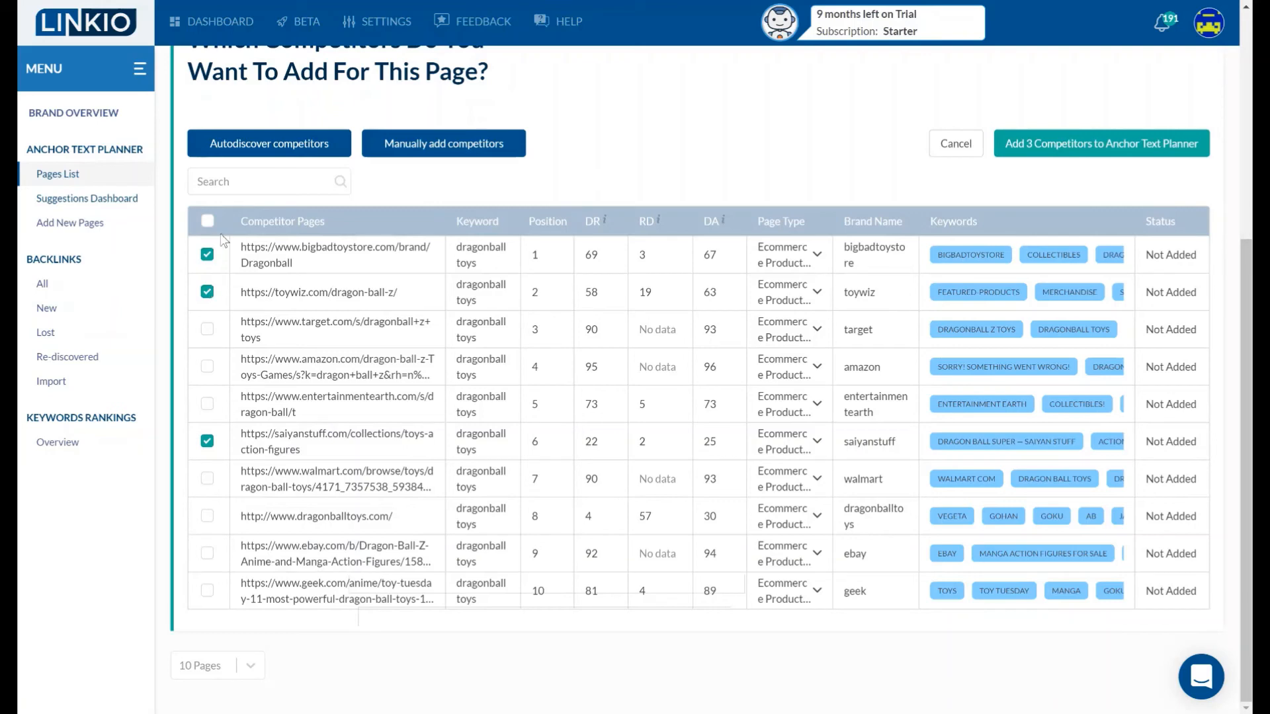
left_click(207, 404)
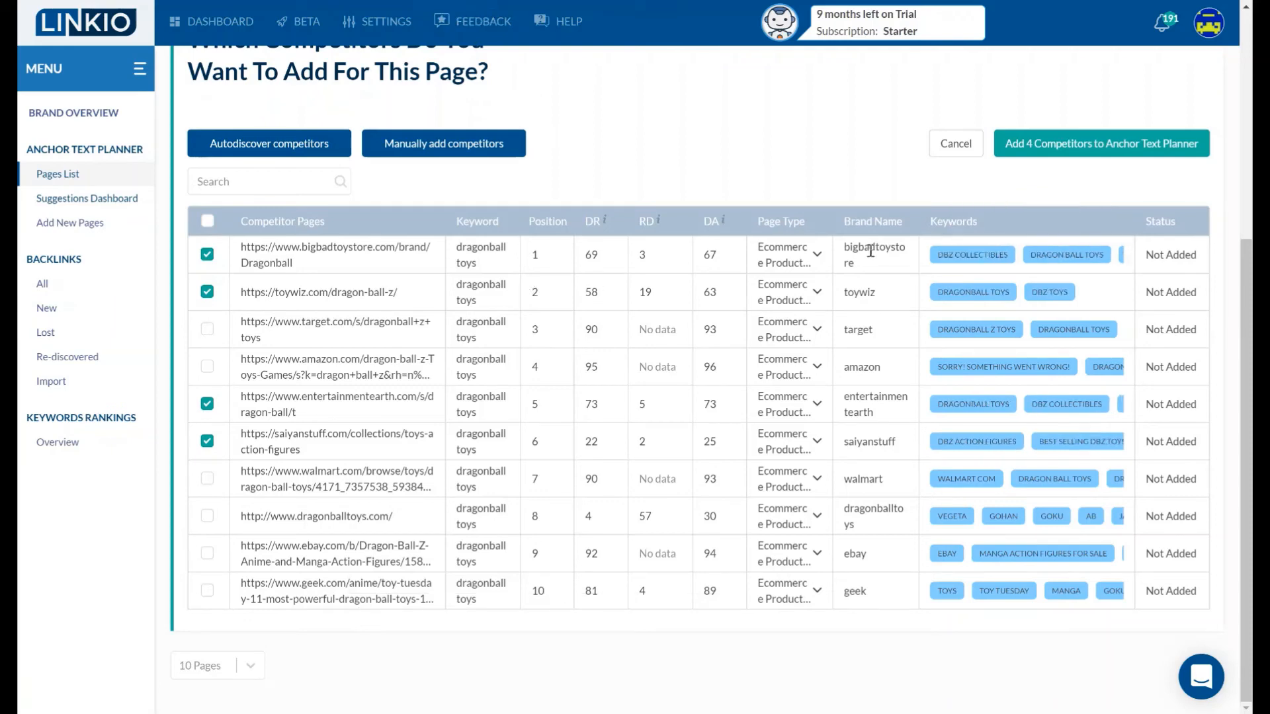
- Set the brand names to "big bad toy store", "entertainment earth" and "saiyan stuff", and add the four selected competitors to the anchor text planner
left_click(850, 255)
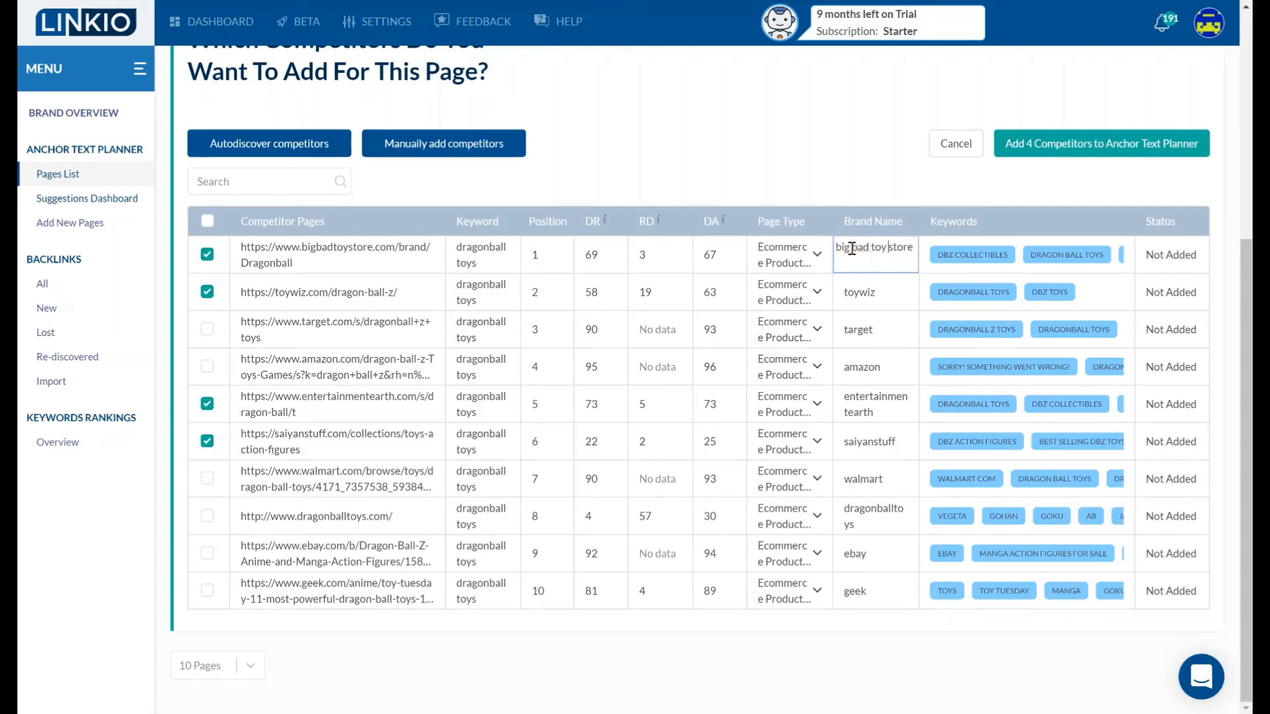
left_click(778, 166)
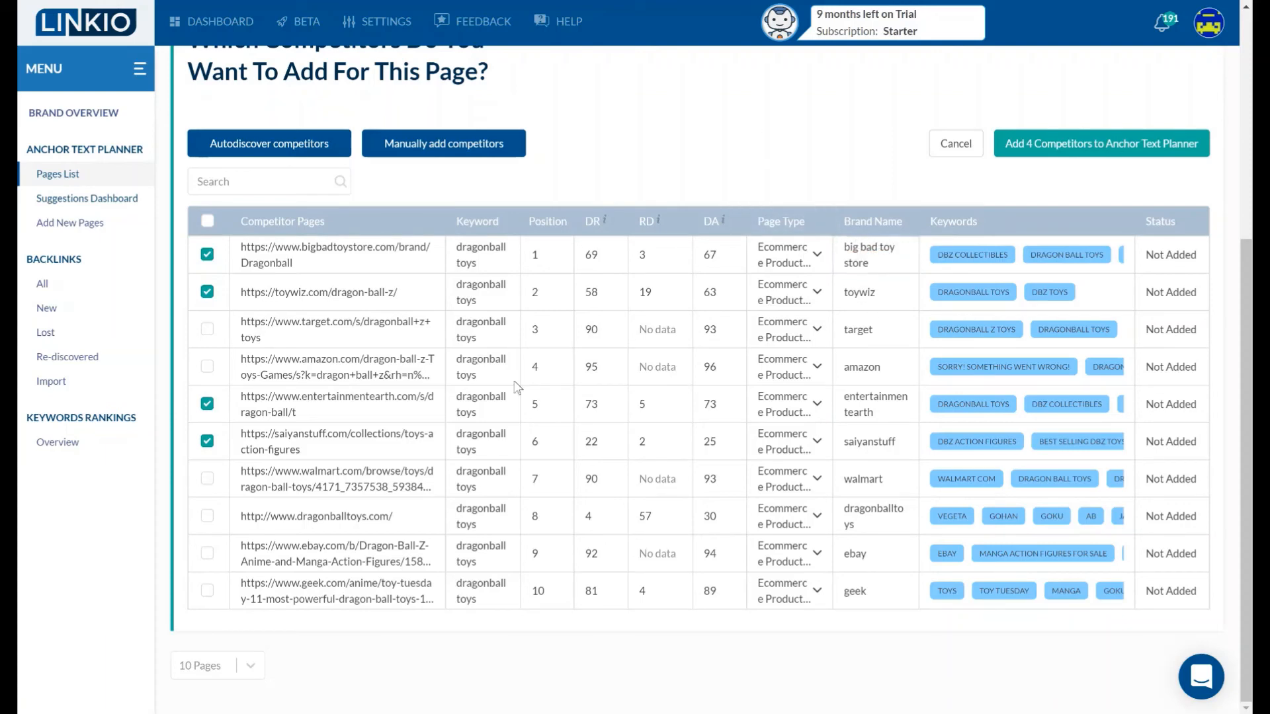
left_click(872, 401)
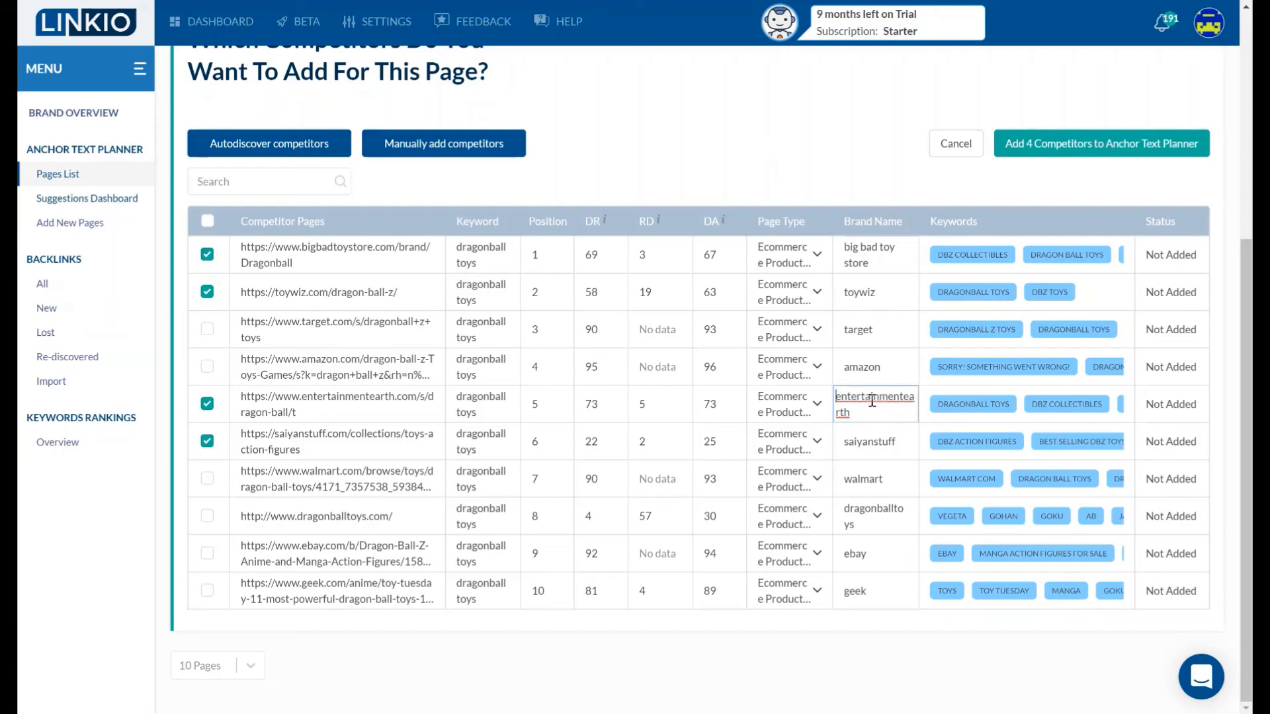
left_click(905, 397)
left_click(725, 168)
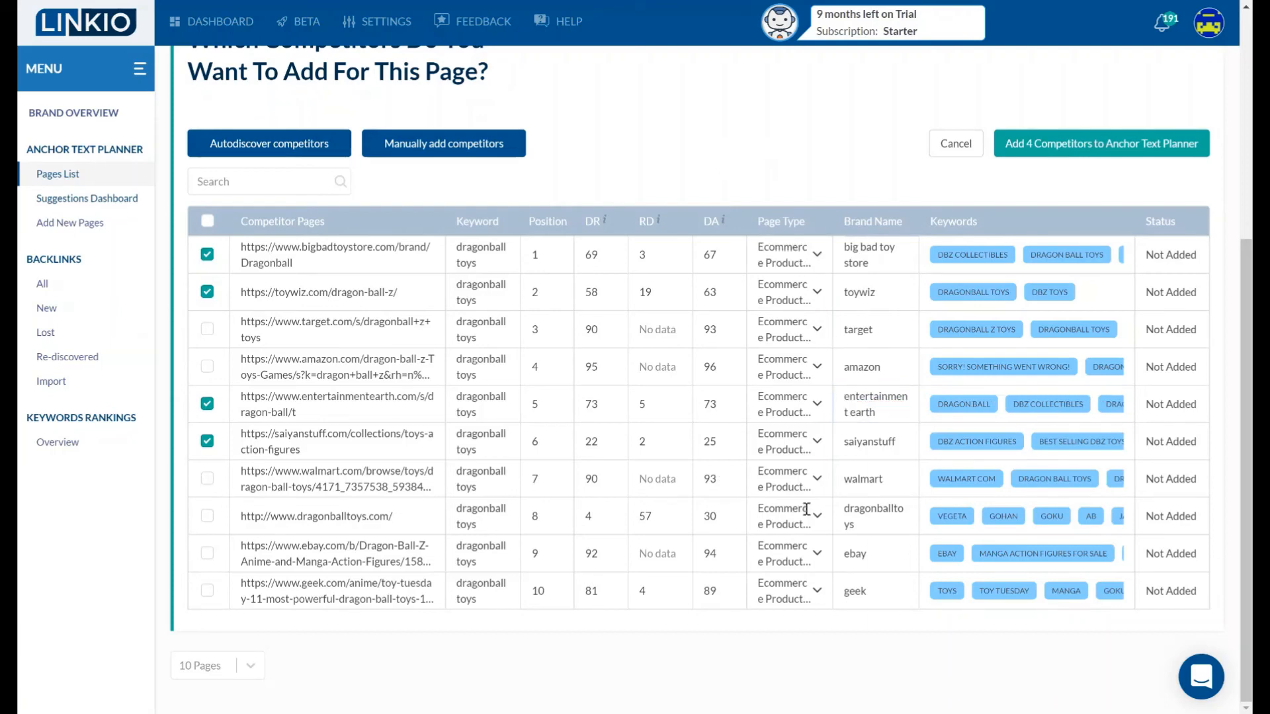
left_click(873, 441)
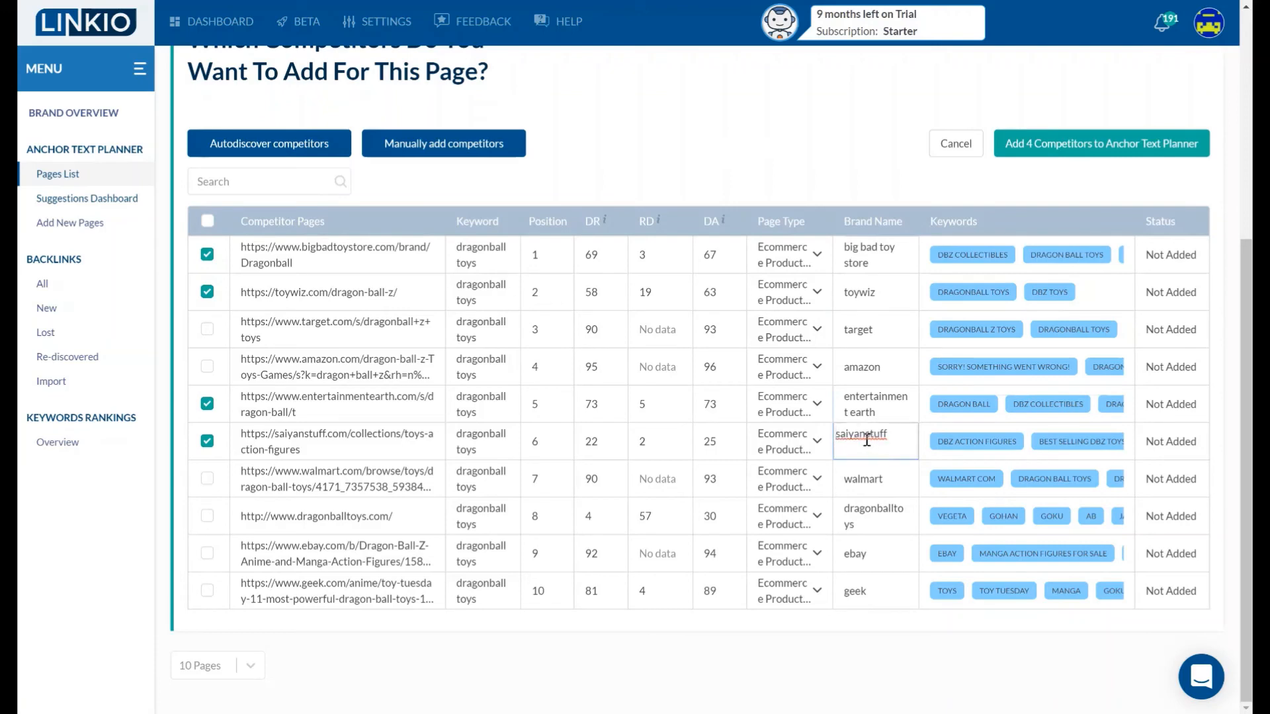
left_click(866, 437)
left_click(781, 199)
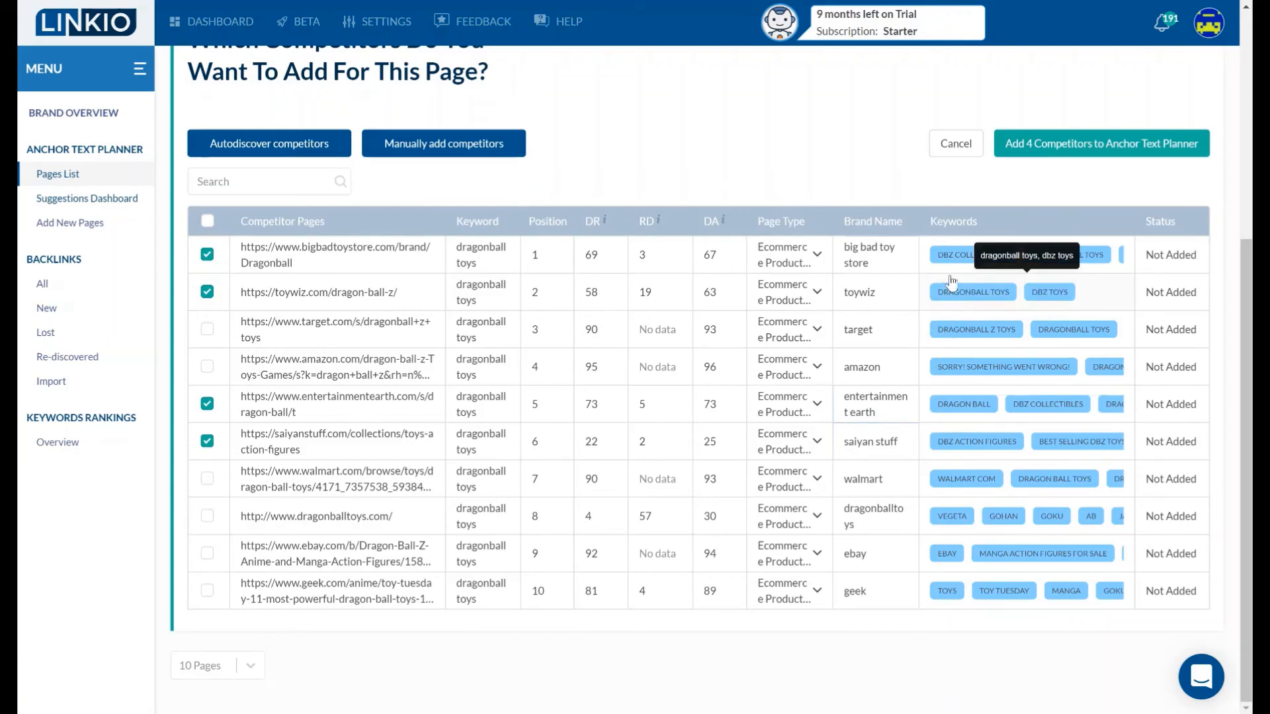
left_click(1074, 151)
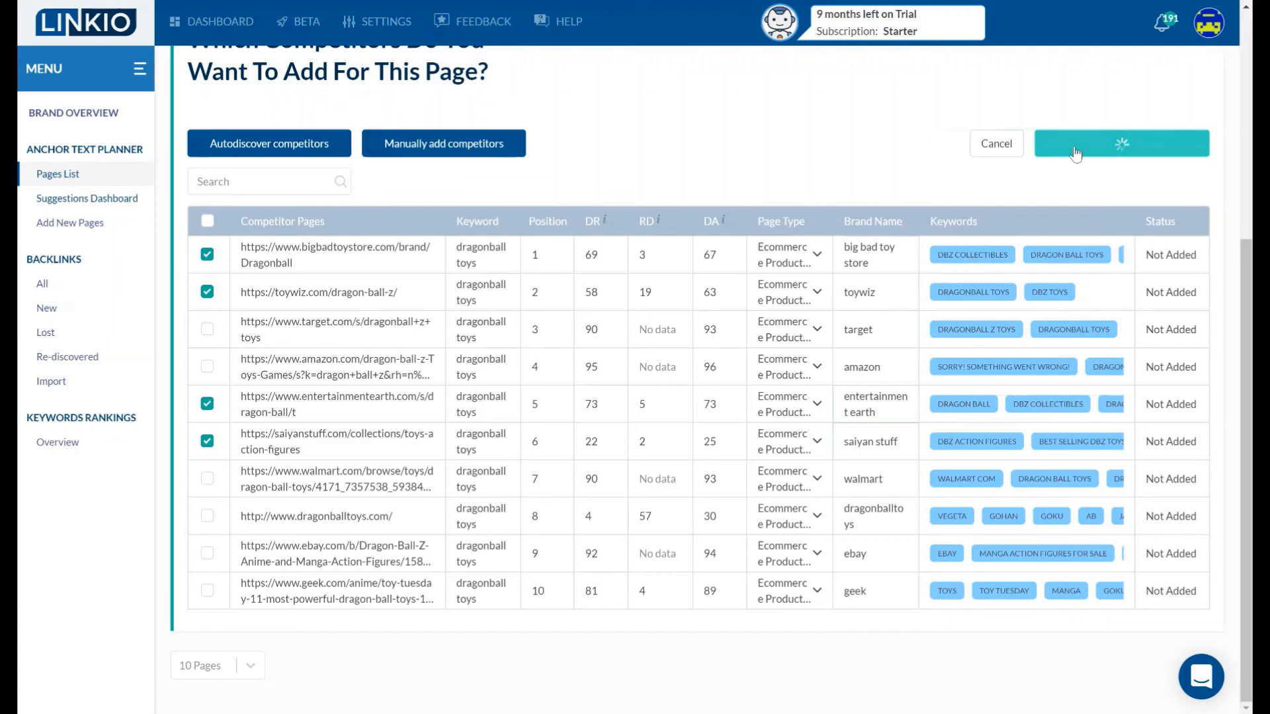
left_click(1088, 150)
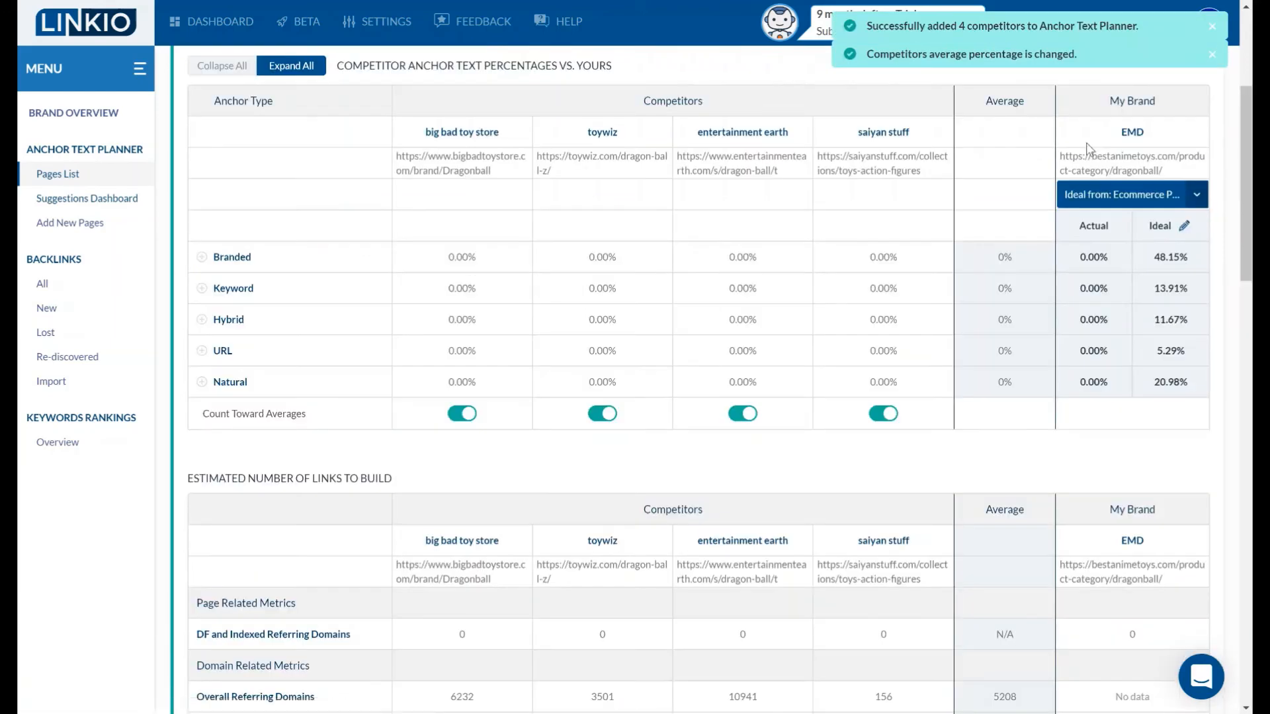
- Examine the four competitors' anchor text percentages, referring domain metrics and estimated number of links to build
scroll(719, 162, "down", 20)
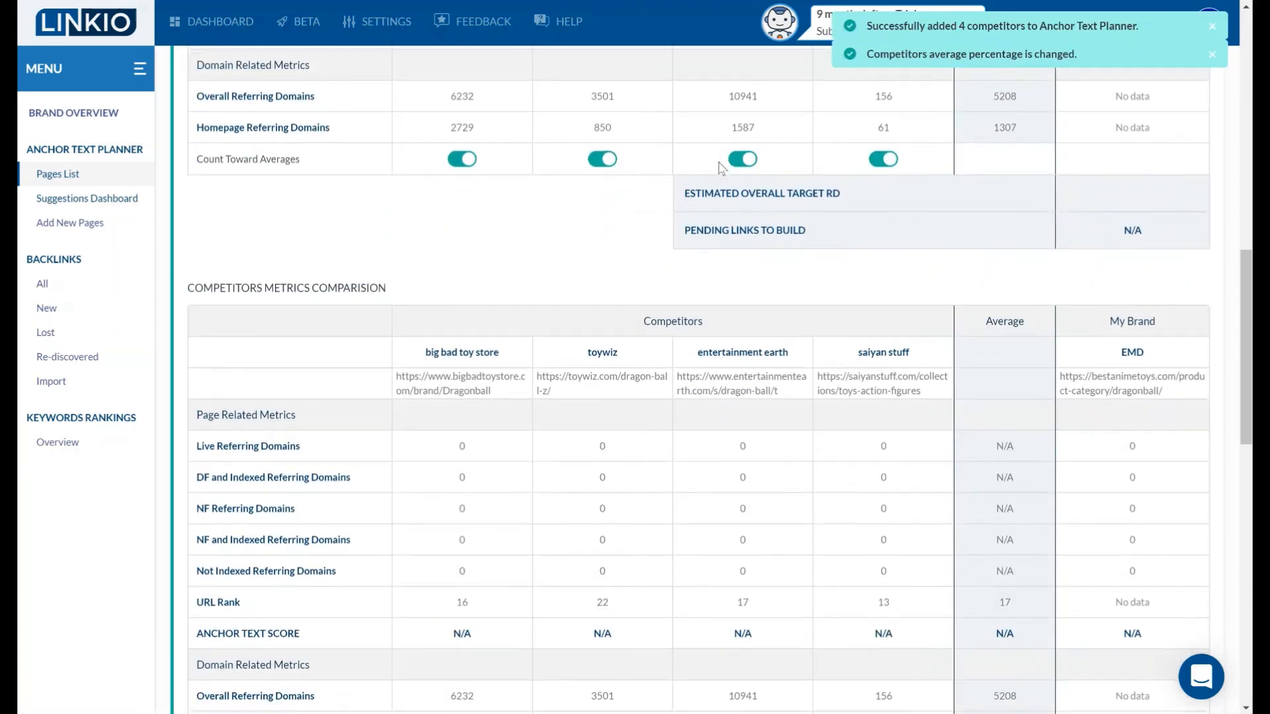
scroll(720, 169, "down", 4)
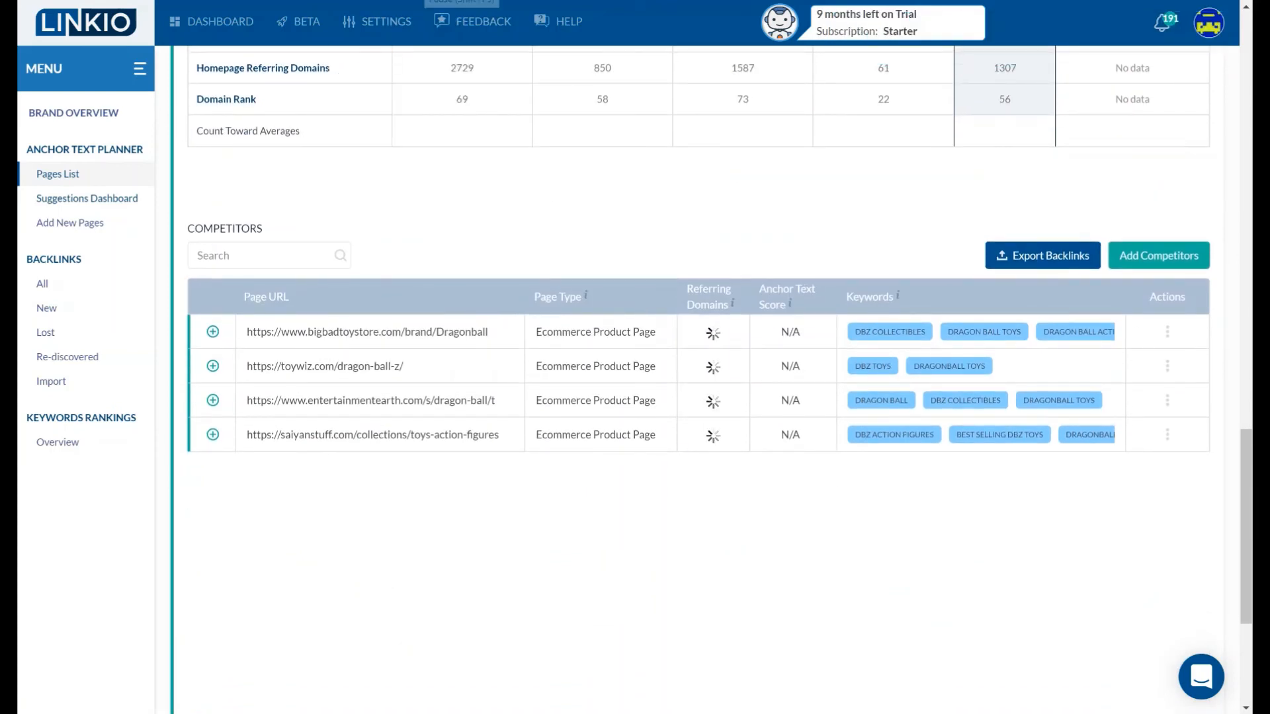
scroll(547, 268, "up", 9)
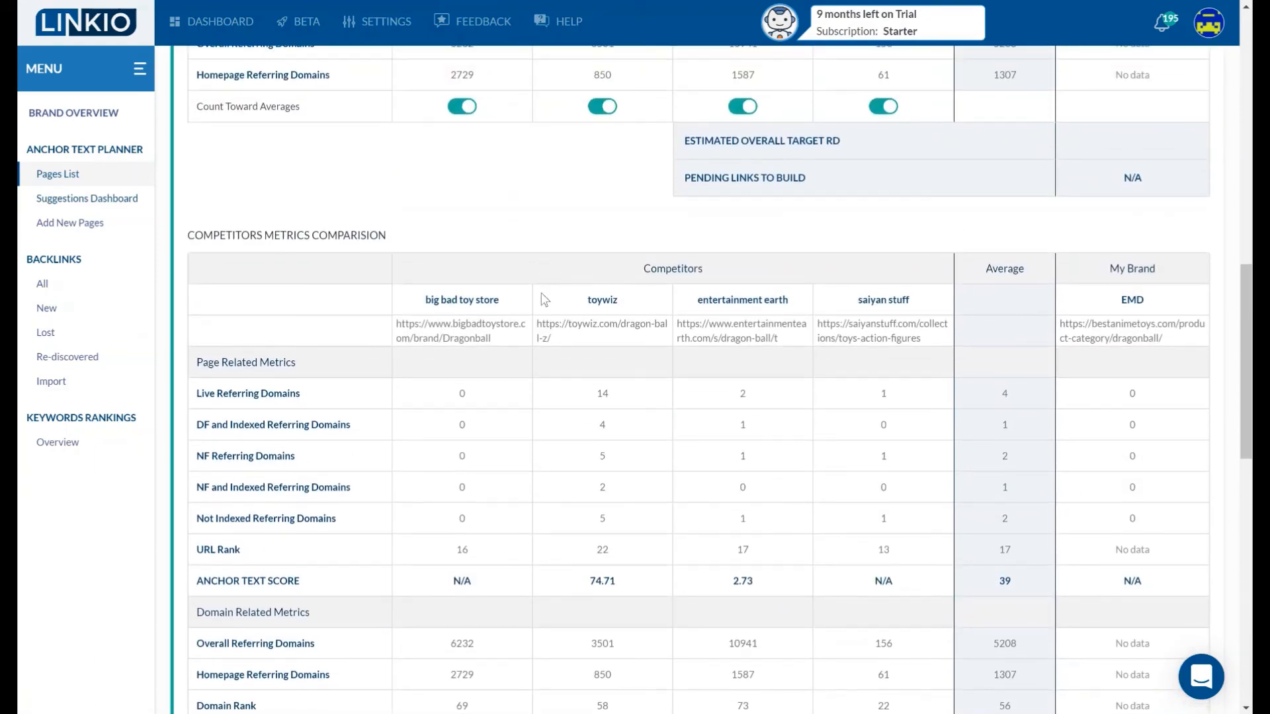
scroll(546, 278, "down", 3)
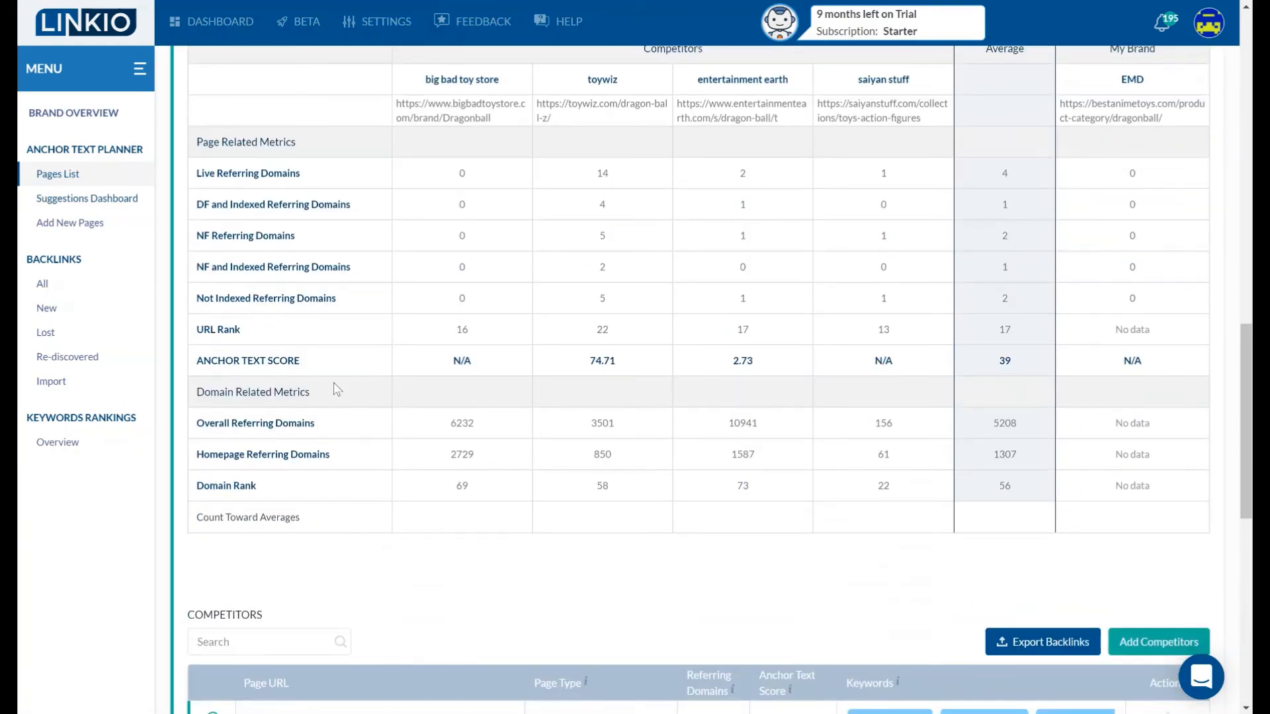
scroll(408, 342, "up", 13)
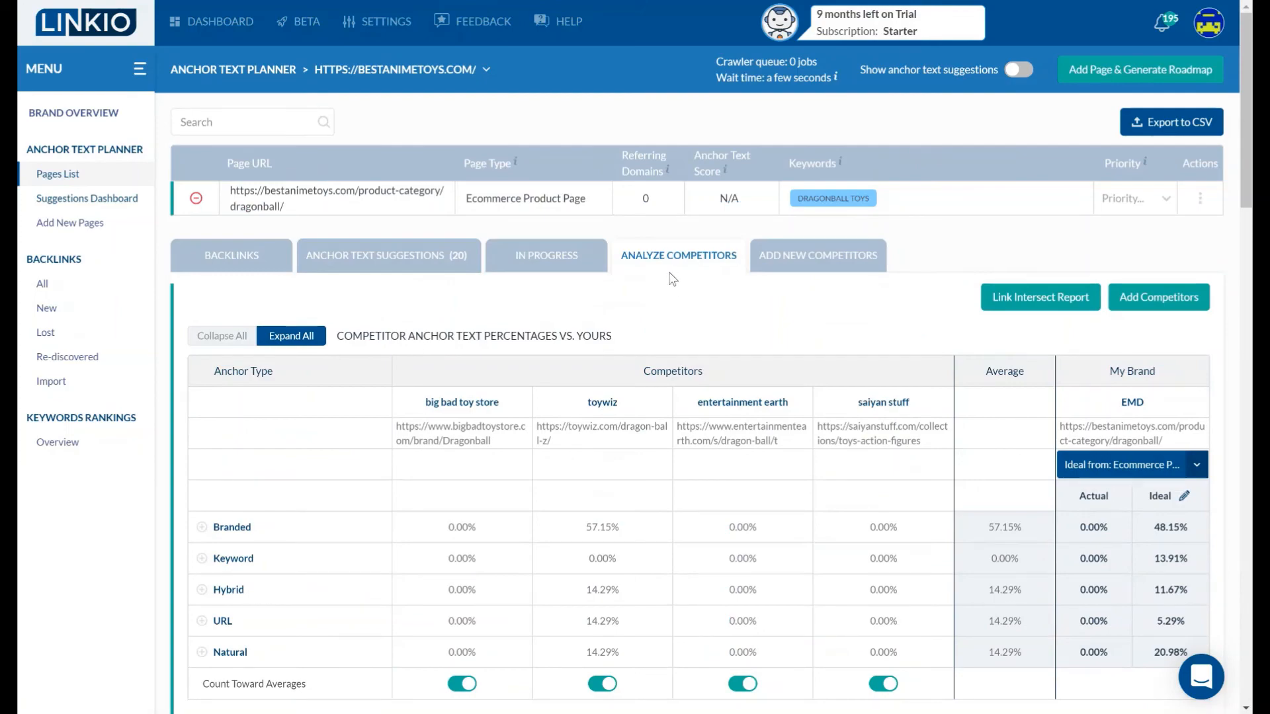
scroll(605, 335, "down", 2)
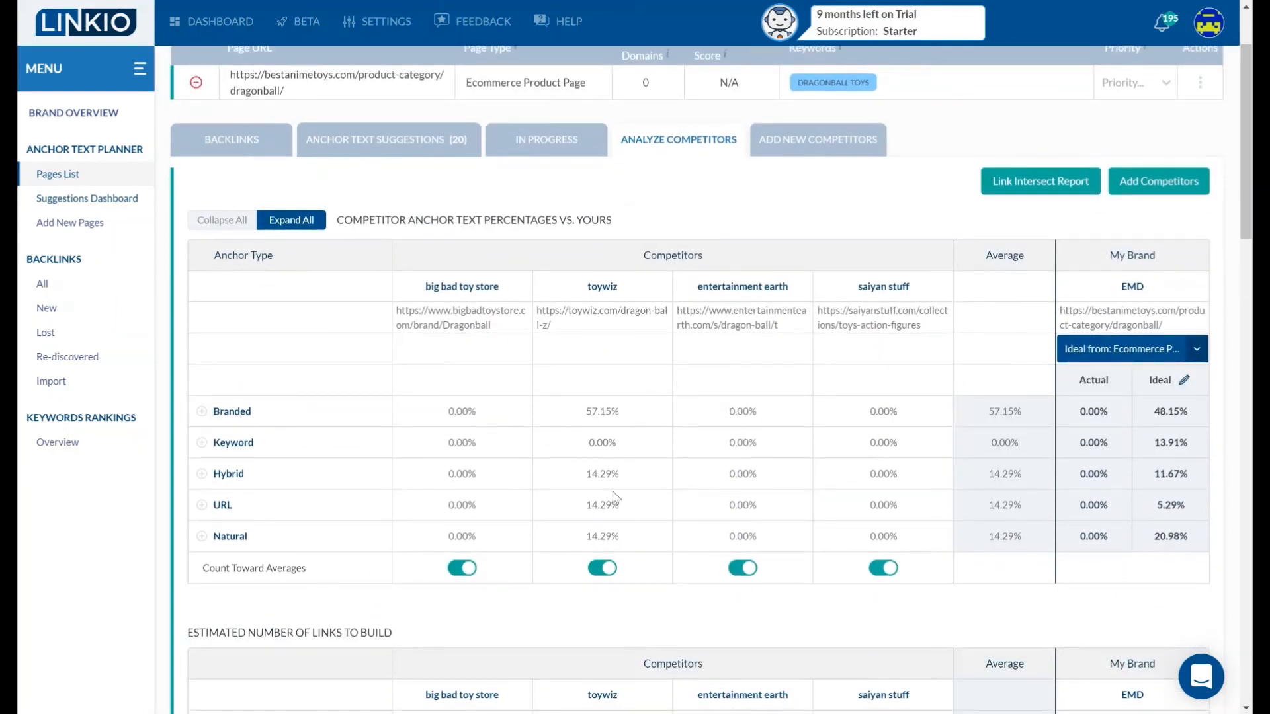
scroll(614, 497, "down", 9)
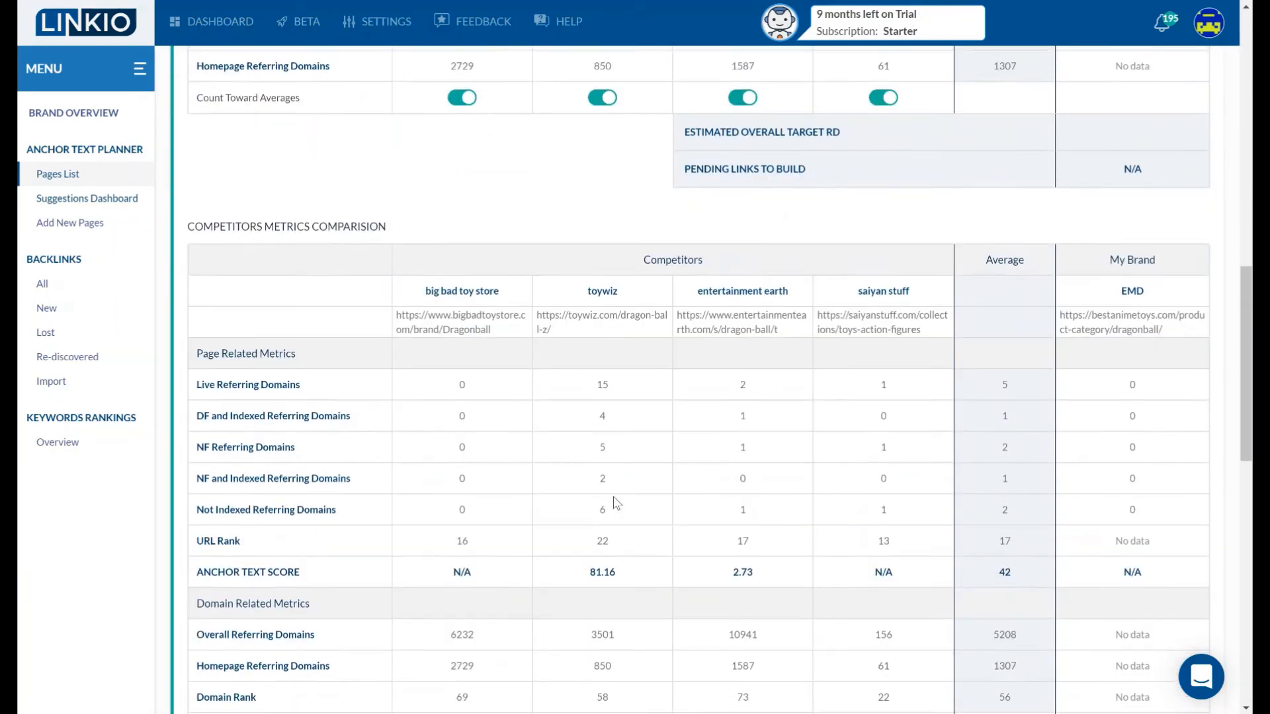
scroll(613, 500, "down", 2)
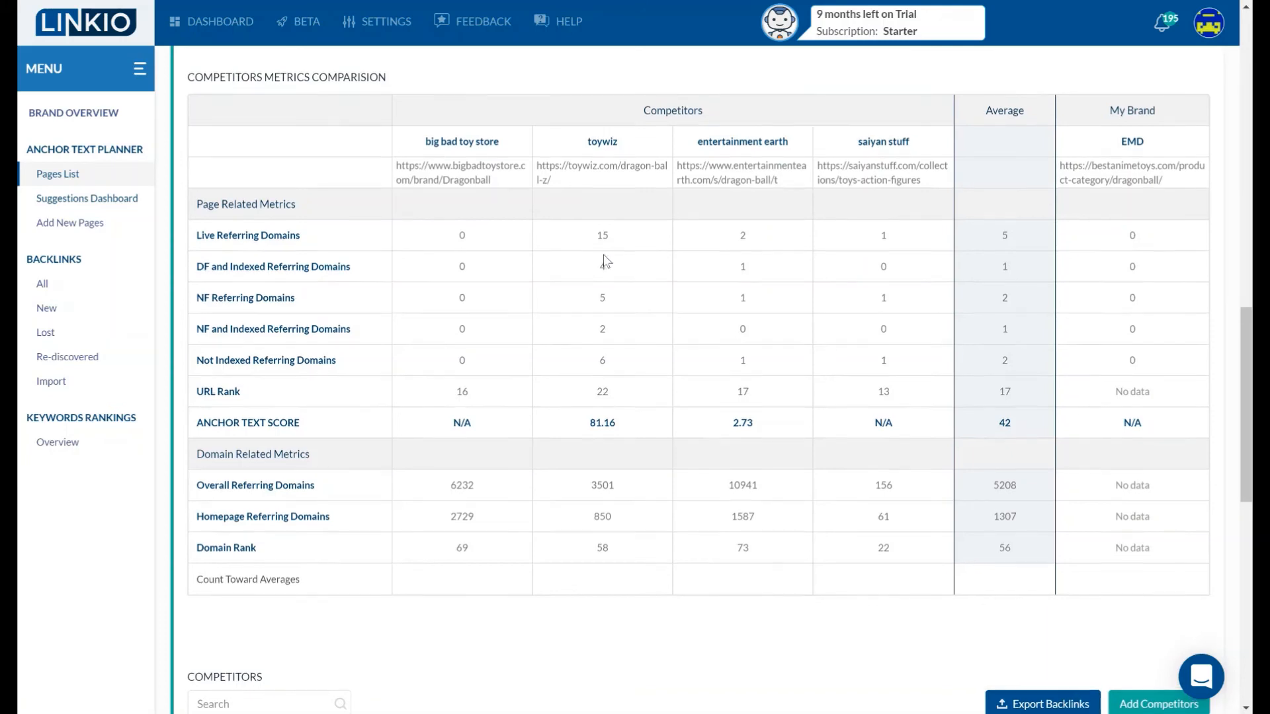
scroll(602, 253, "up", 6)
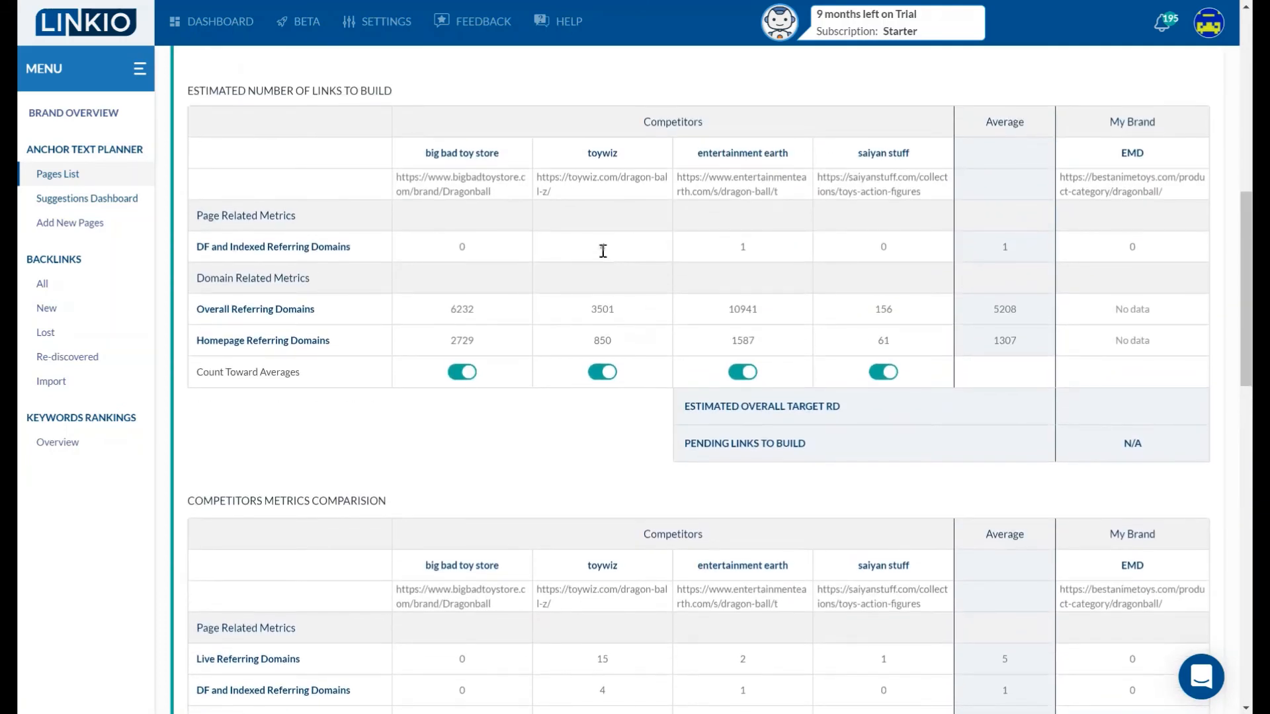
double_click(598, 256)
- Expand the toywiz competitor page and review its backlinks and anchor types, showing one link per domain
scroll(576, 256, "down", 14)
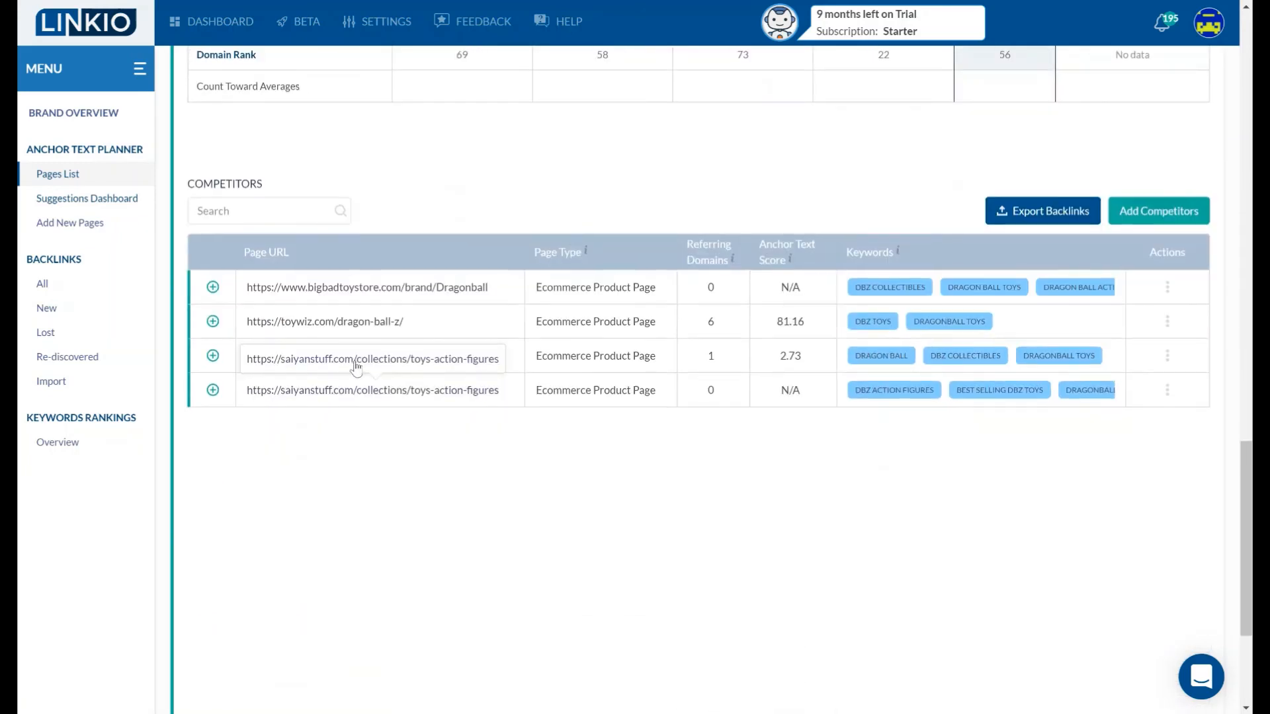
left_click(213, 322)
scroll(313, 394, "down", 2)
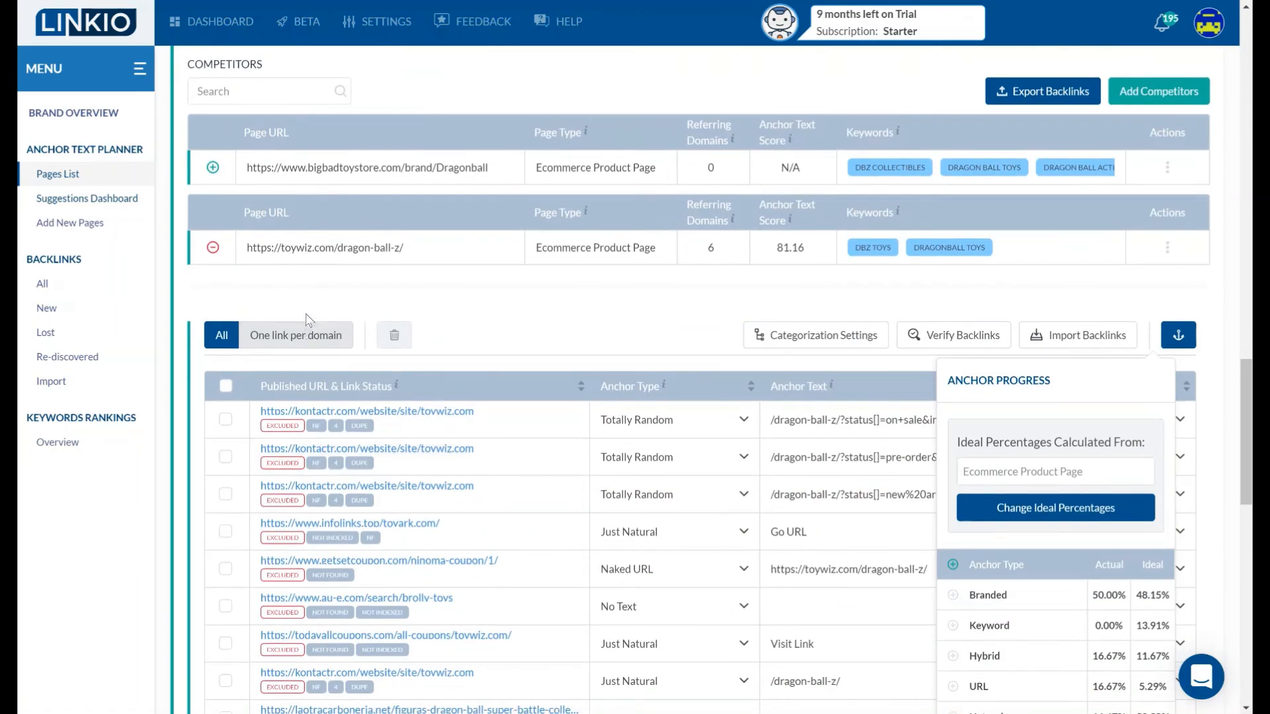
left_click(296, 336)
scroll(454, 346, "down", 6)
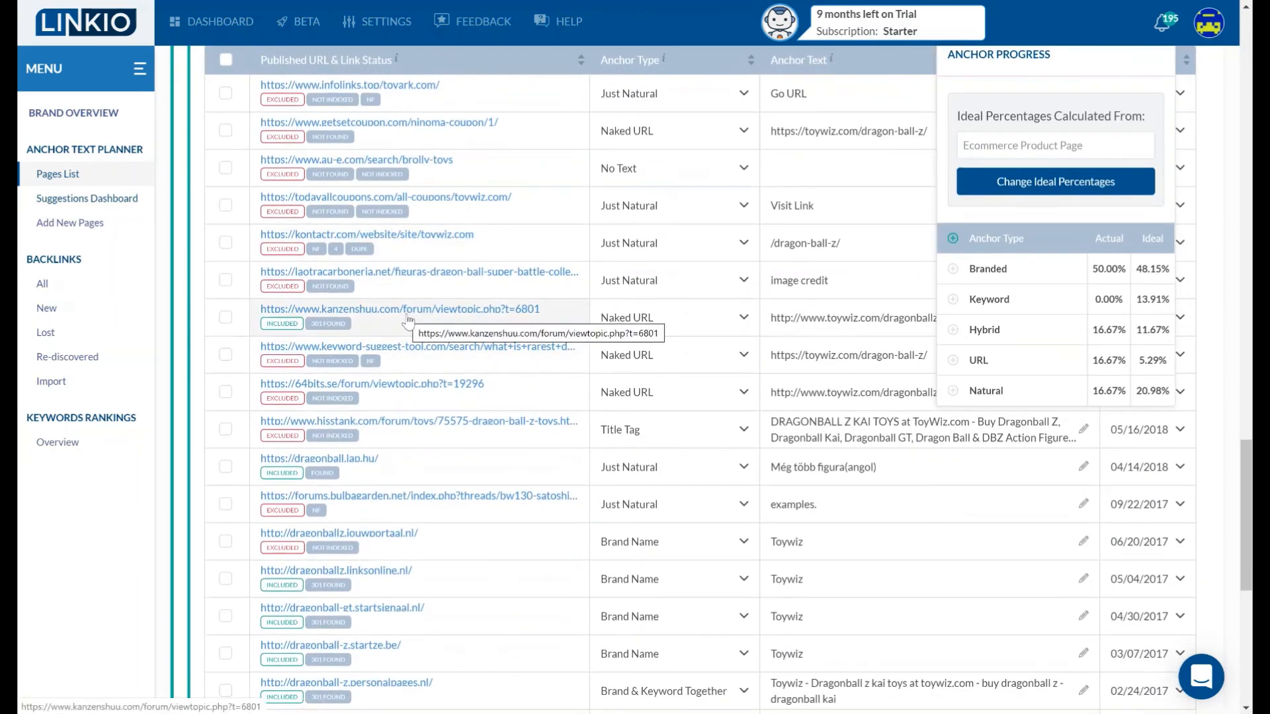
scroll(405, 595, "down", 1)
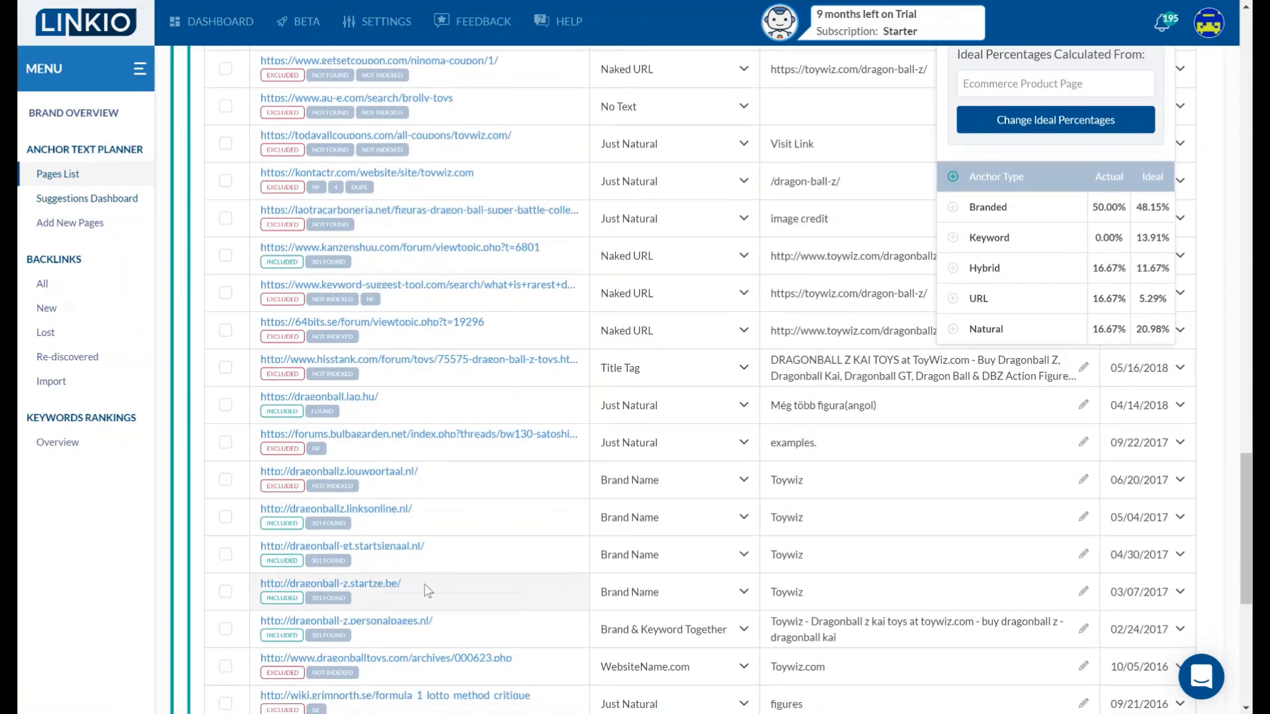
scroll(427, 593, "up", 1)
scroll(426, 559, "down", 2)
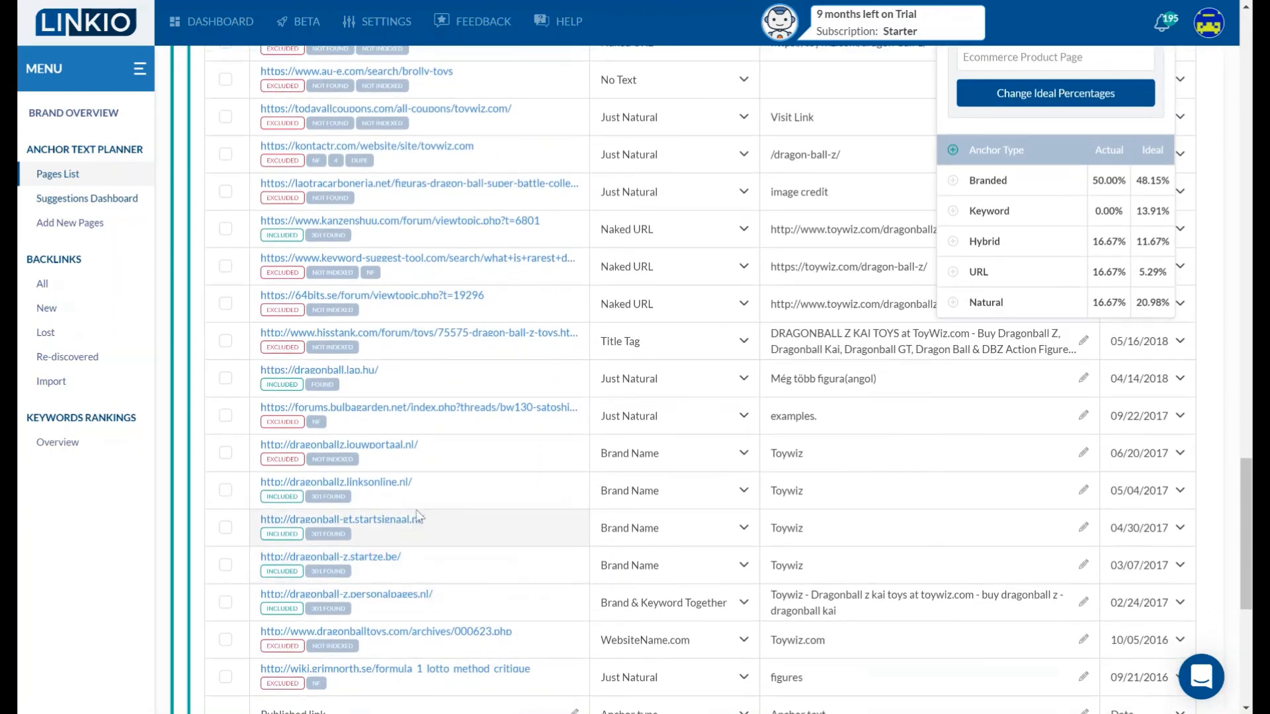
- Compare the competitors' referring domains and anchor text percentages with the Dragonball category page's ideal percentages
scroll(420, 512, "up", 15)
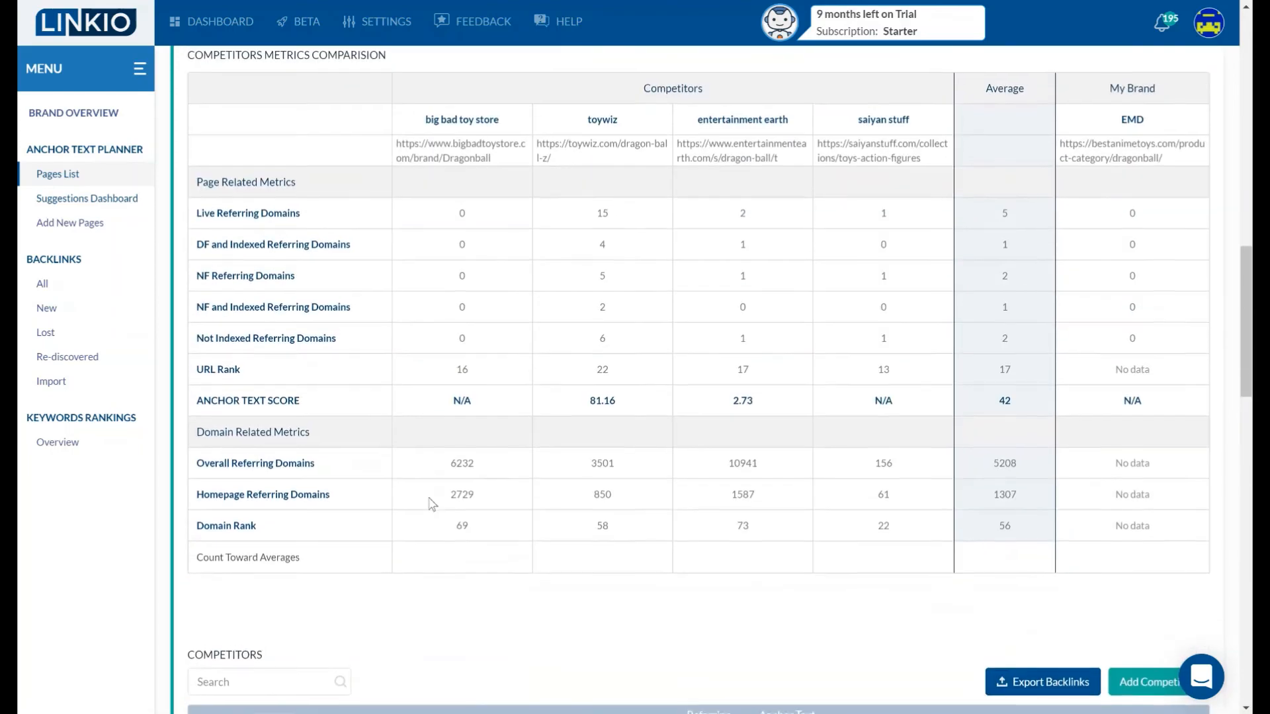
scroll(431, 505, "up", 8)
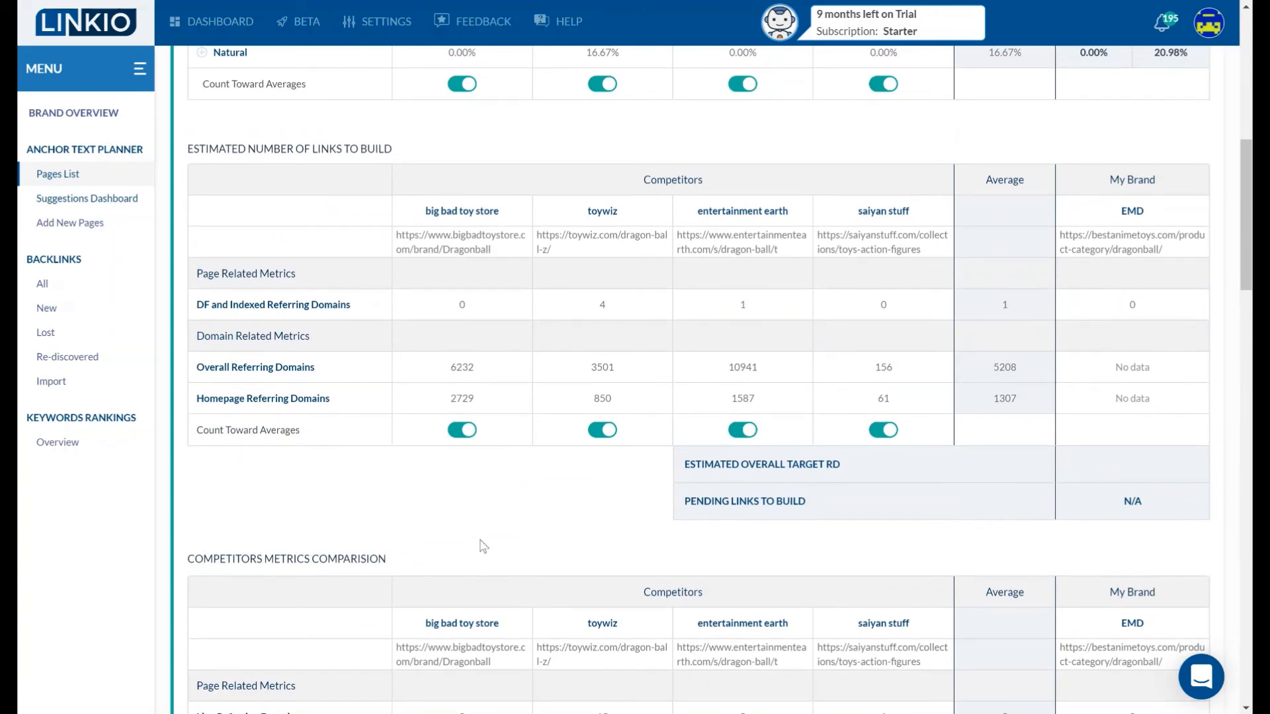
scroll(483, 546, "up", 3)
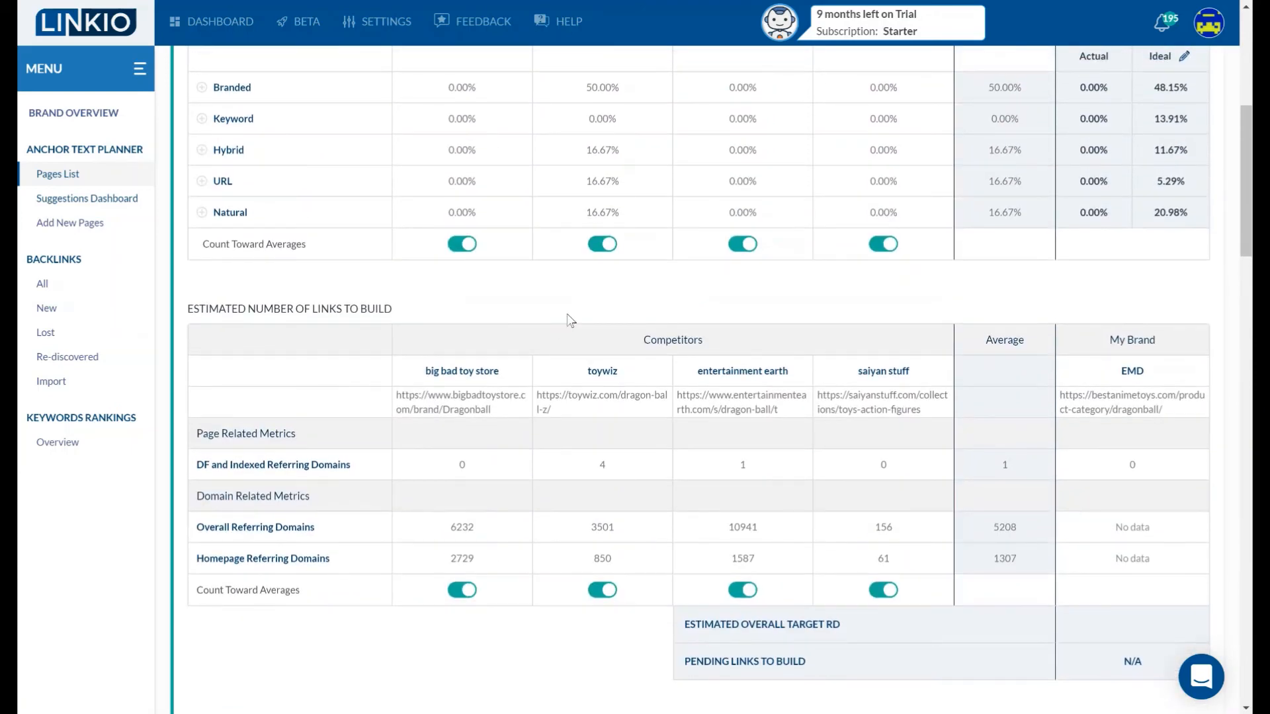
scroll(570, 320, "up", 1)
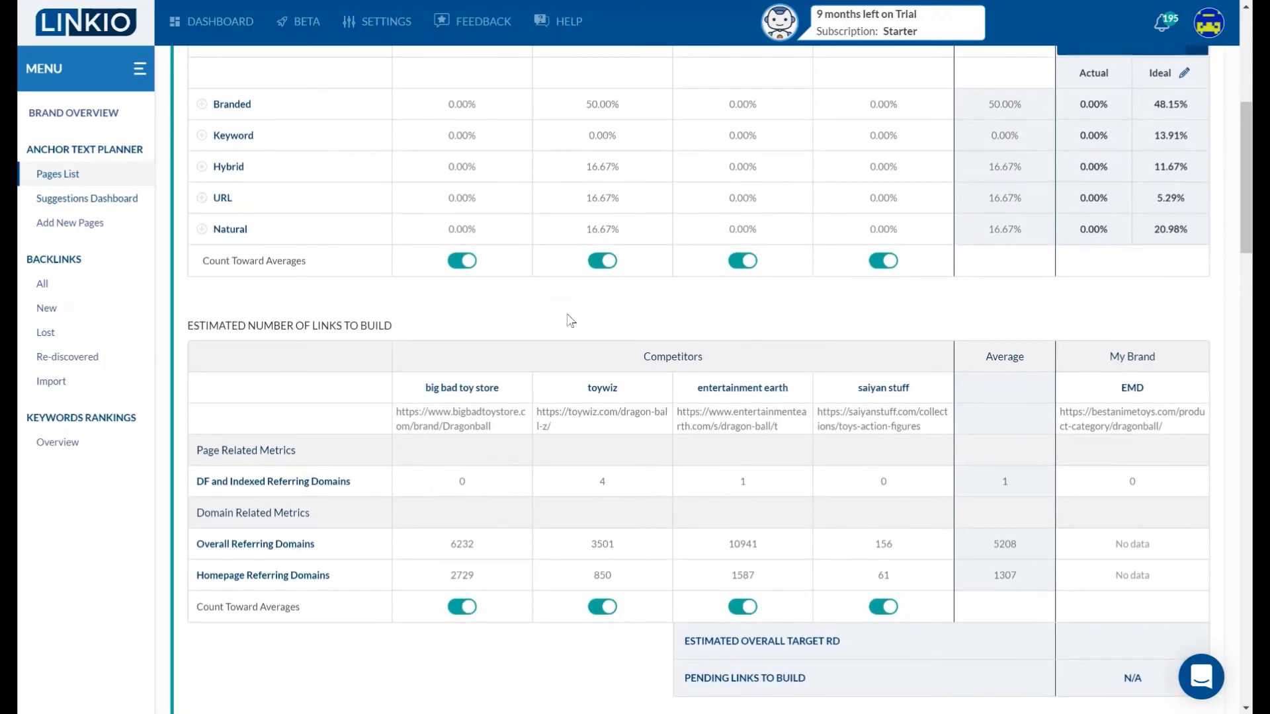
- Review the Dragonball category page's ideal anchor text percentages, especially branded, against the competitor averages and the estimated links to build
scroll(570, 321, "up", 2)
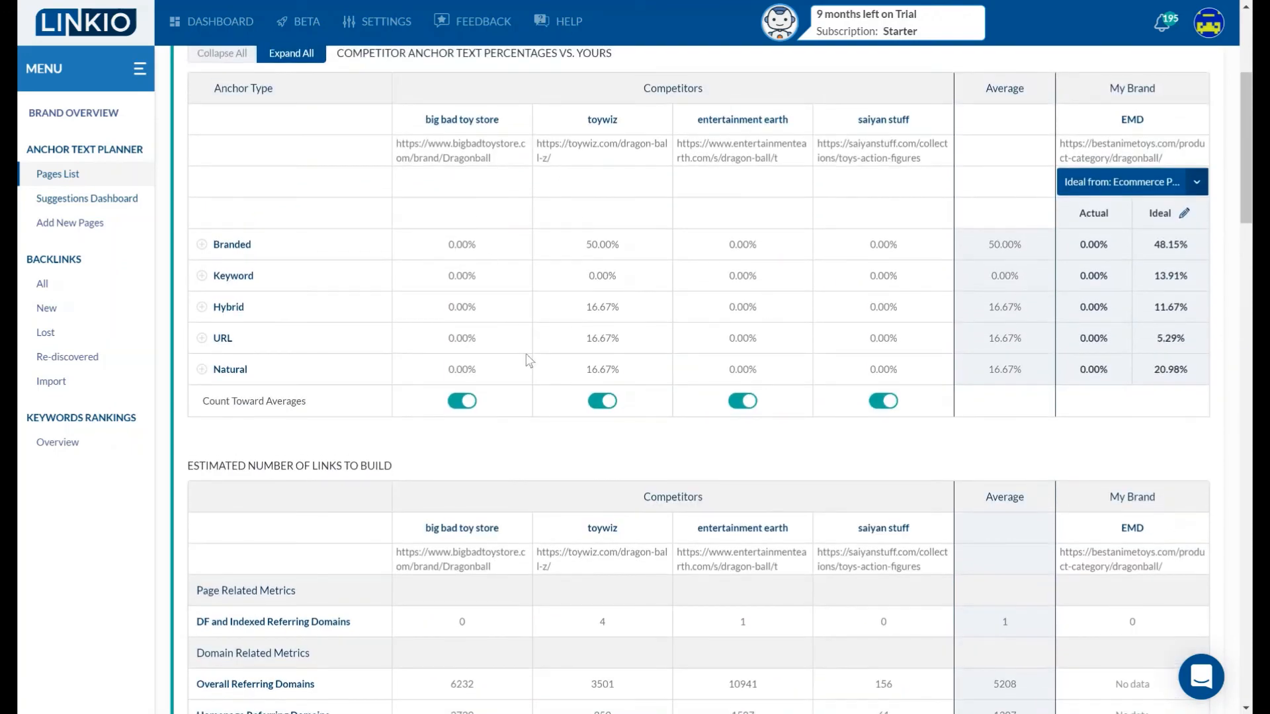
scroll(709, 467, "down", 2)
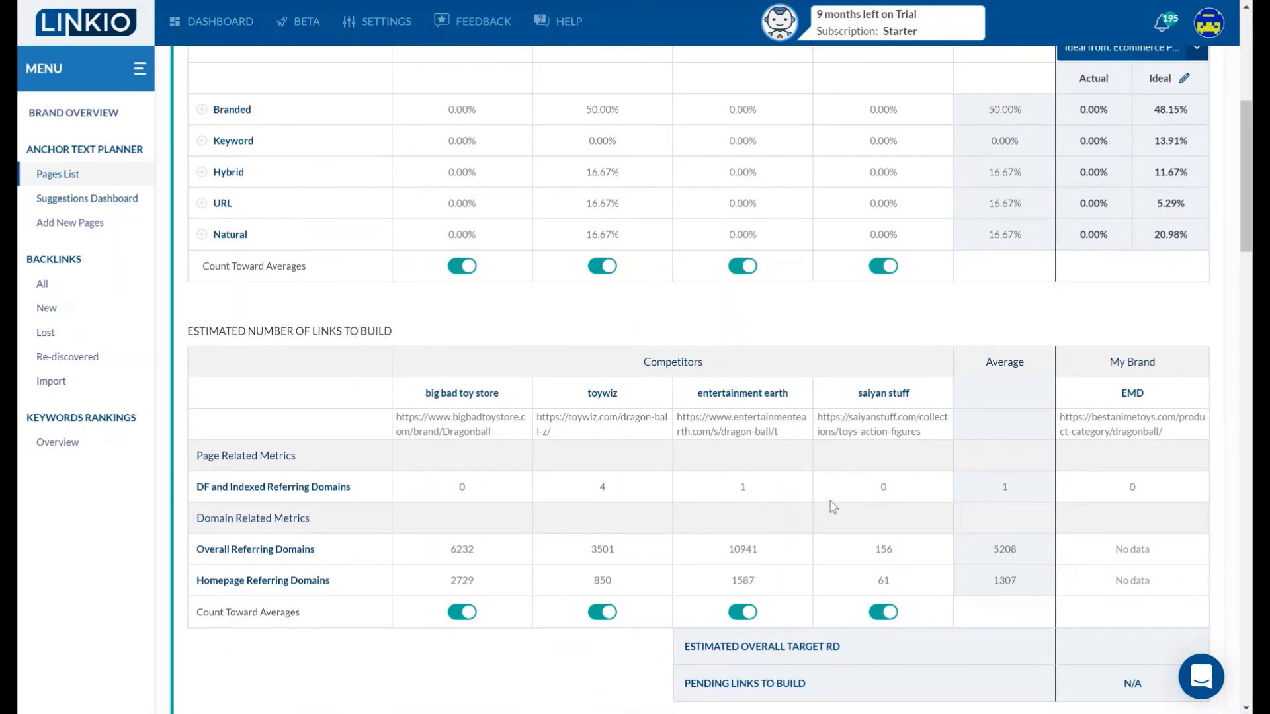
scroll(830, 502, "up", 2)
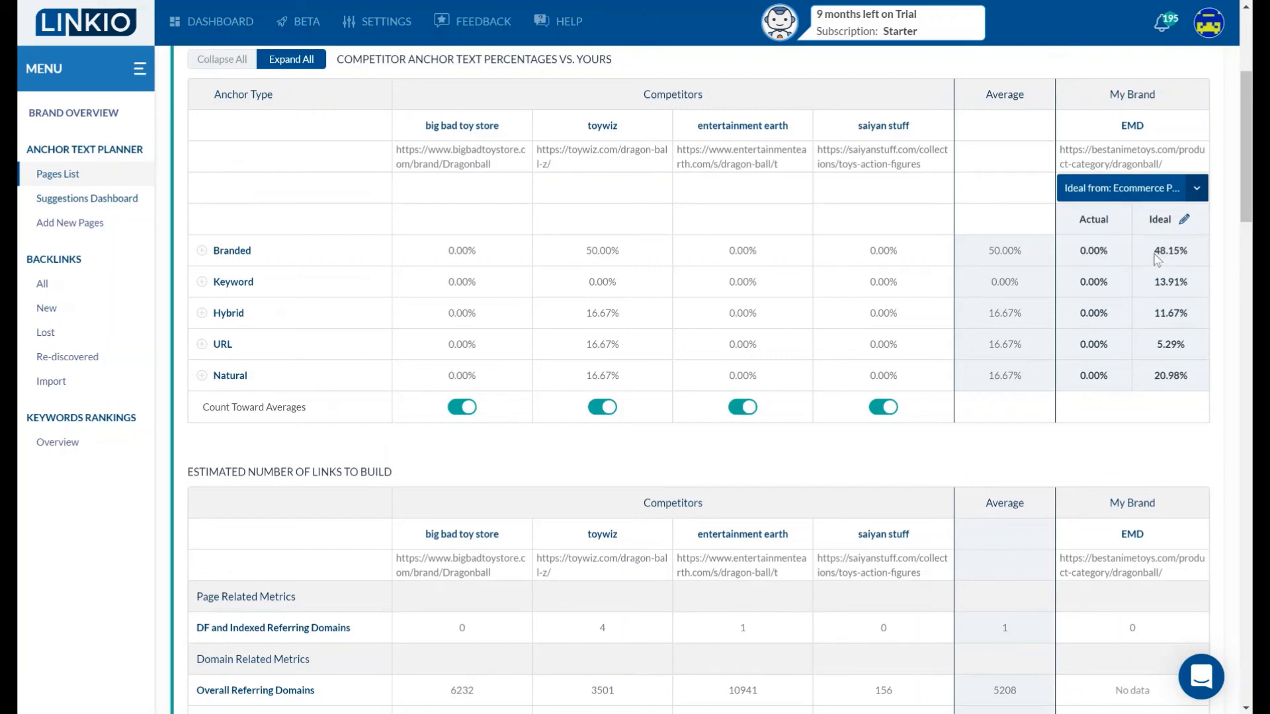
left_click_drag(1156, 258, 1192, 257)
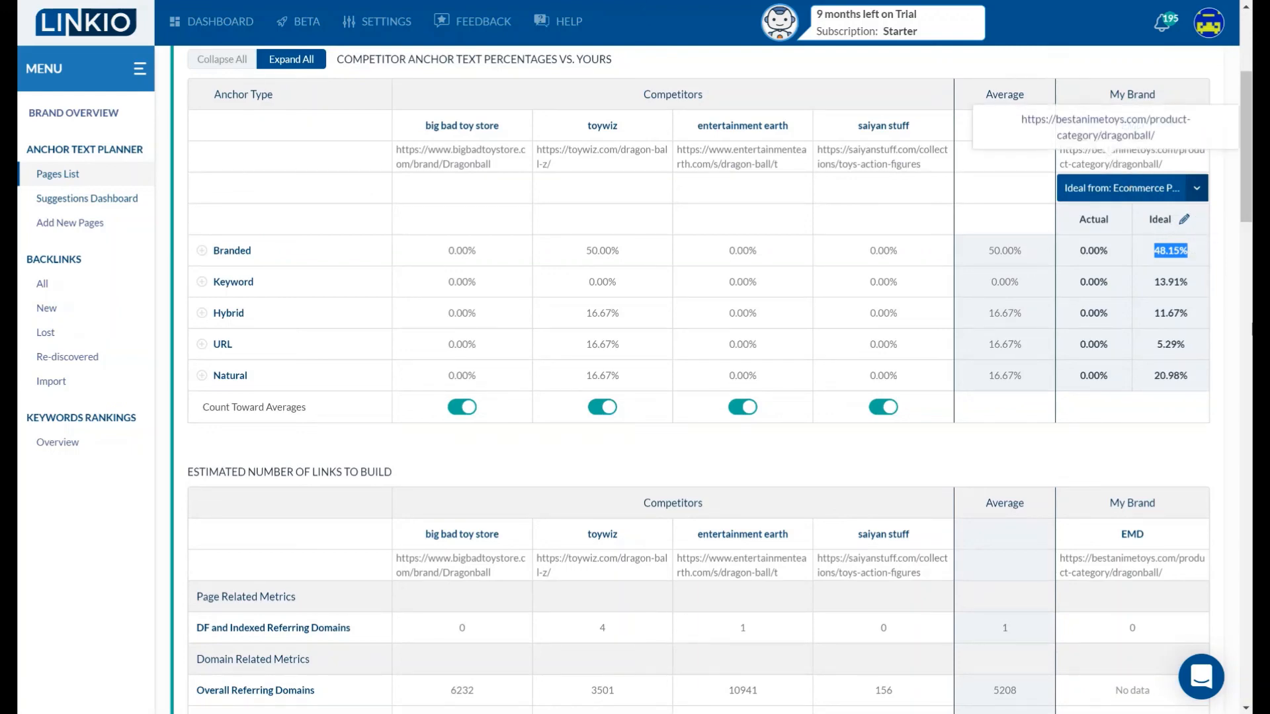
left_click(1231, 341)
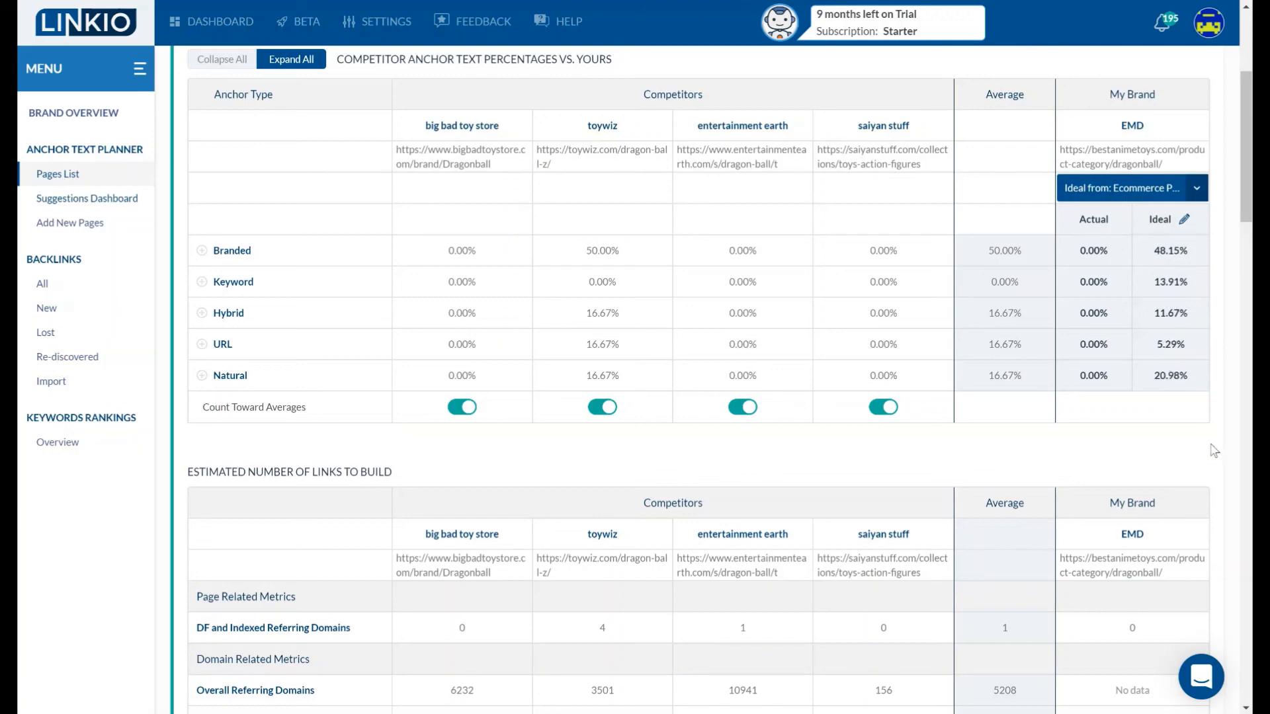
scroll(1215, 451, "up", 3)
scroll(1223, 450, "down", 1)
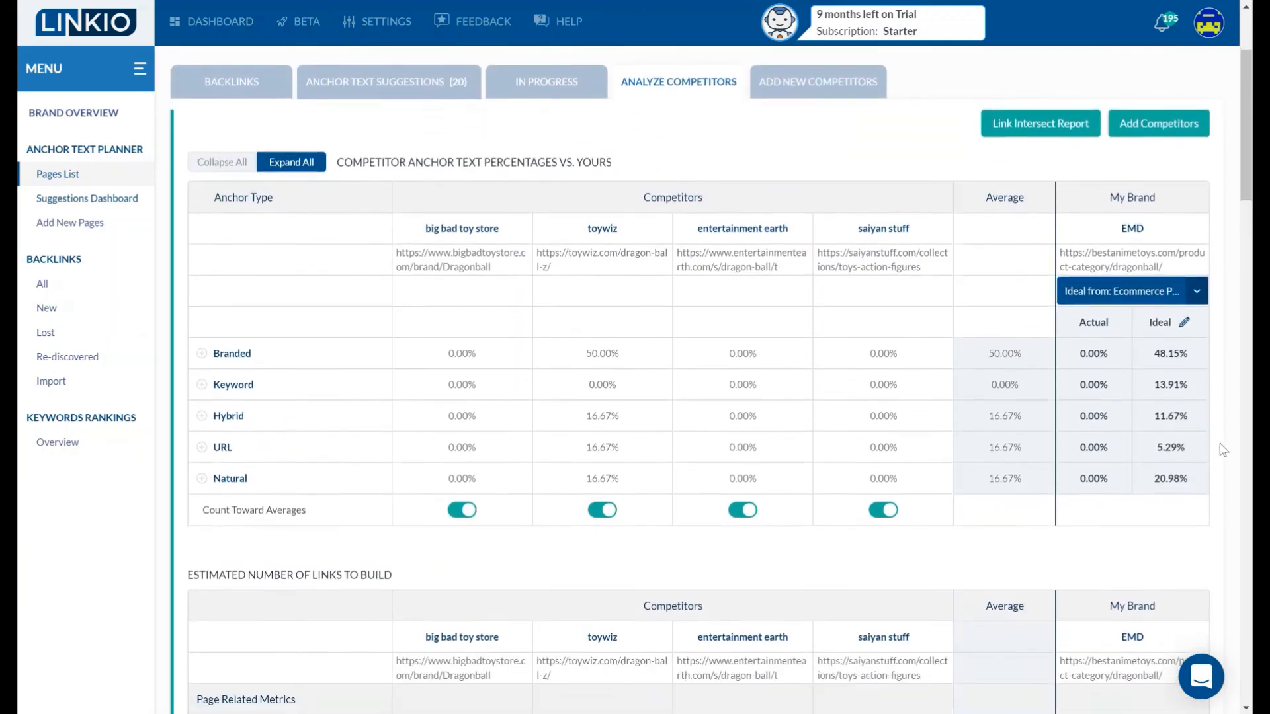
scroll(992, 567, "down", 2)
scroll(860, 445, "up", 3)
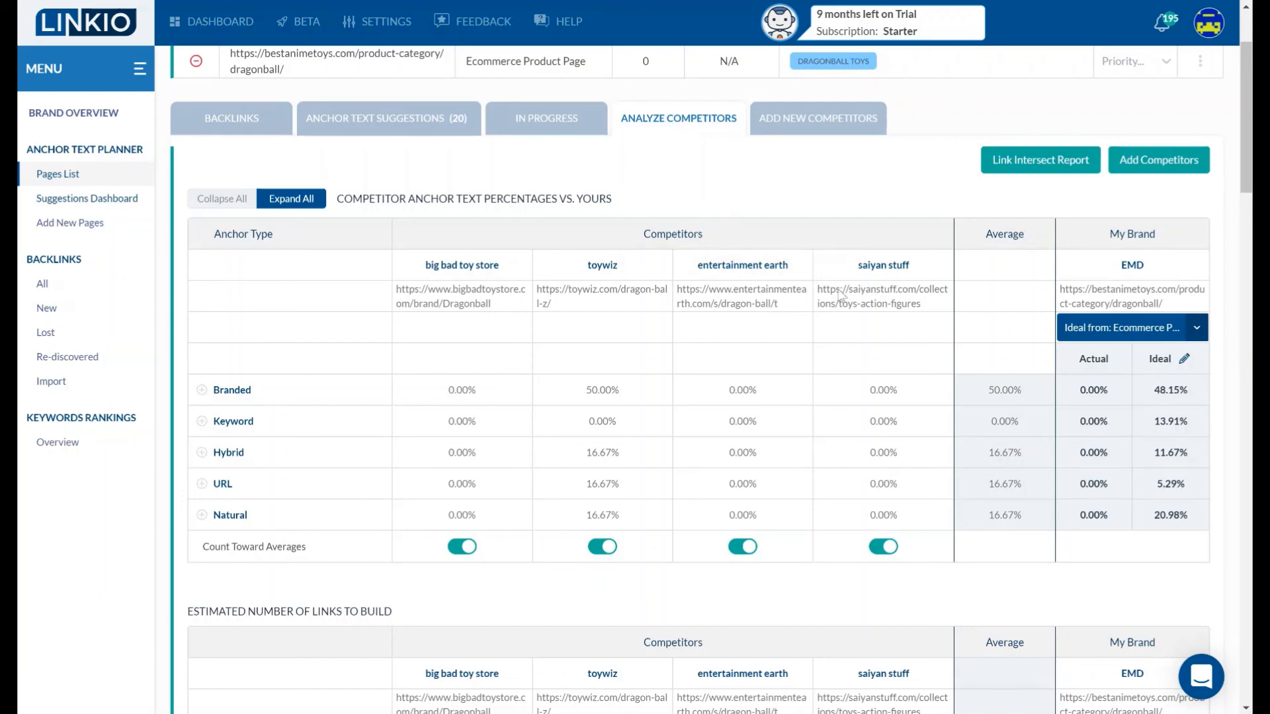
mouse_move(1107, 301)
left_mouse_down()
mouse_move(1025, 259)
mouse_move(1092, 301)
left_mouse_up()
- Open the list of discovered competitor pages for "dragonball toys" and compare the domain ratings of dragonballtoys.com and saiyanstuff.com with the other pages
left_click(814, 128)
scroll(615, 258, "down", 3)
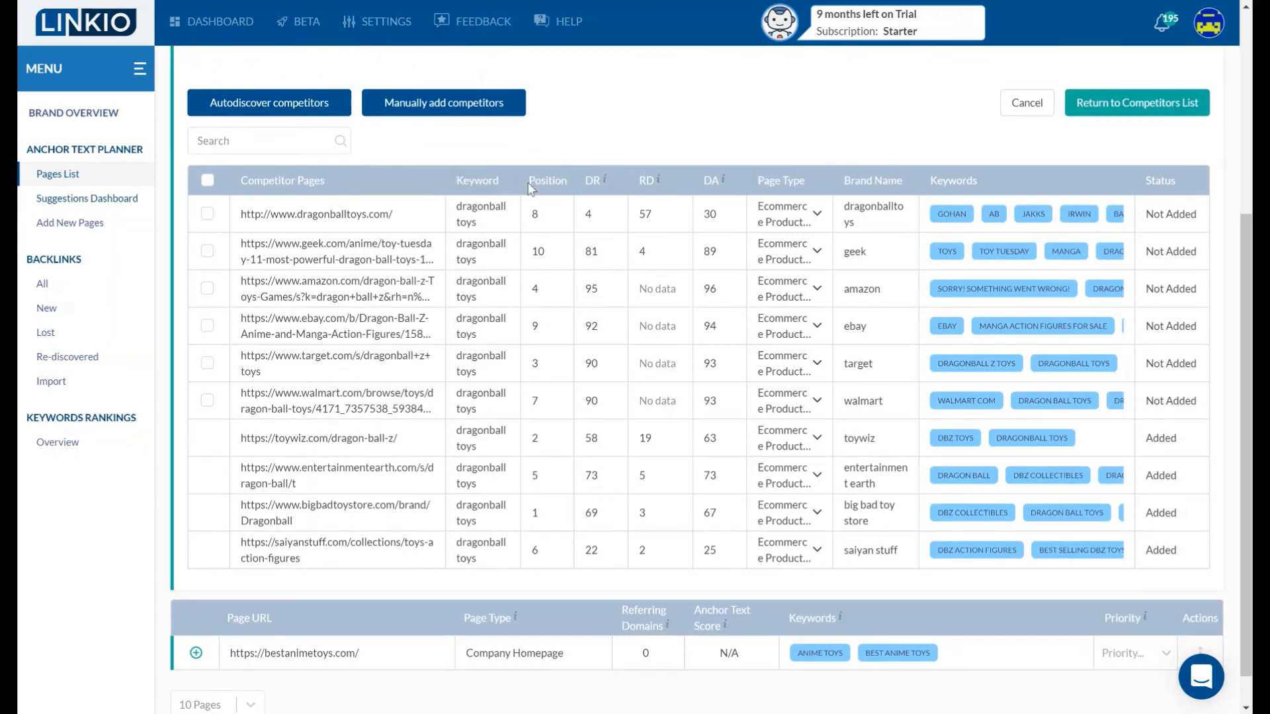
triple_click(316, 218)
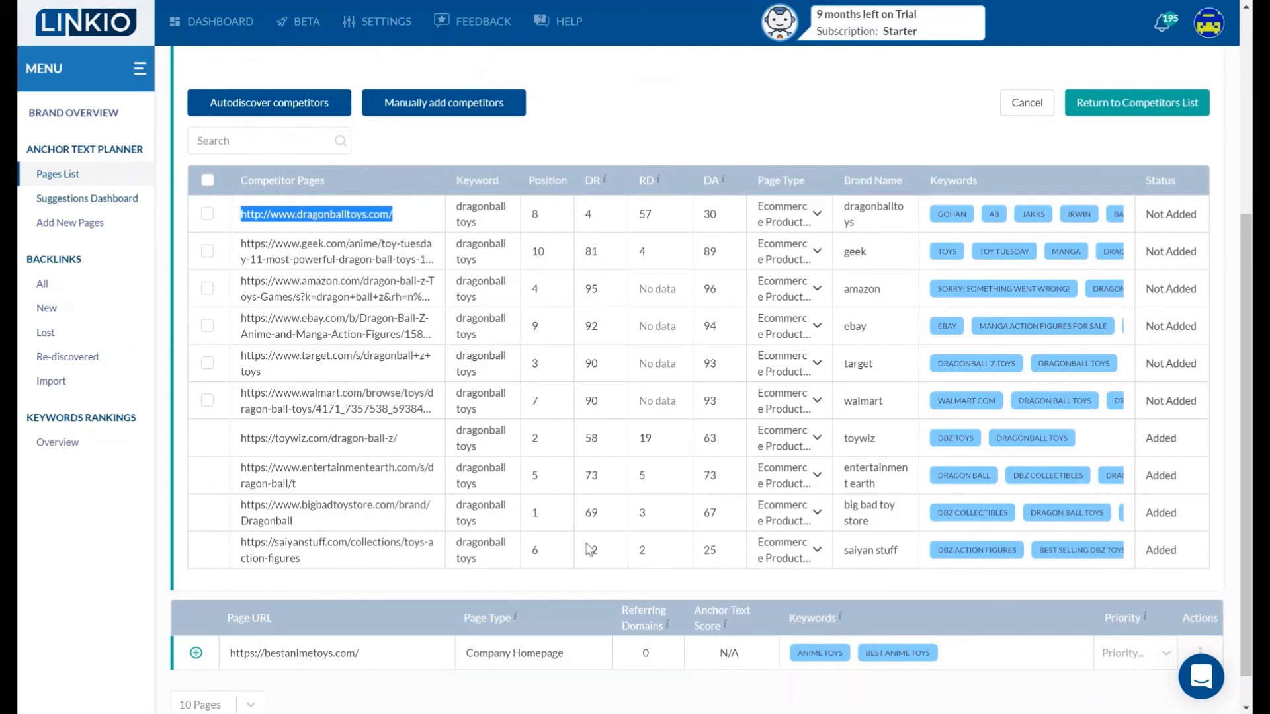
left_click_drag(582, 252, 626, 577)
left_click(627, 578)
double_click(587, 551)
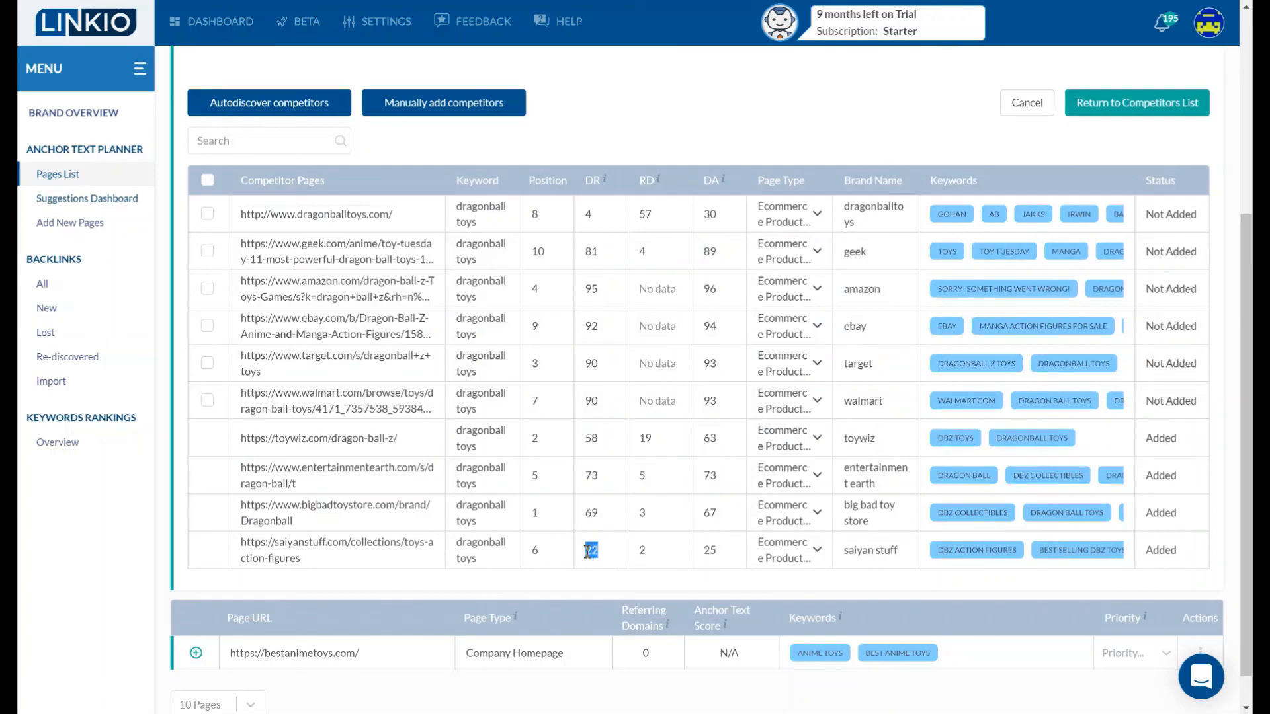
triple_click(310, 546)
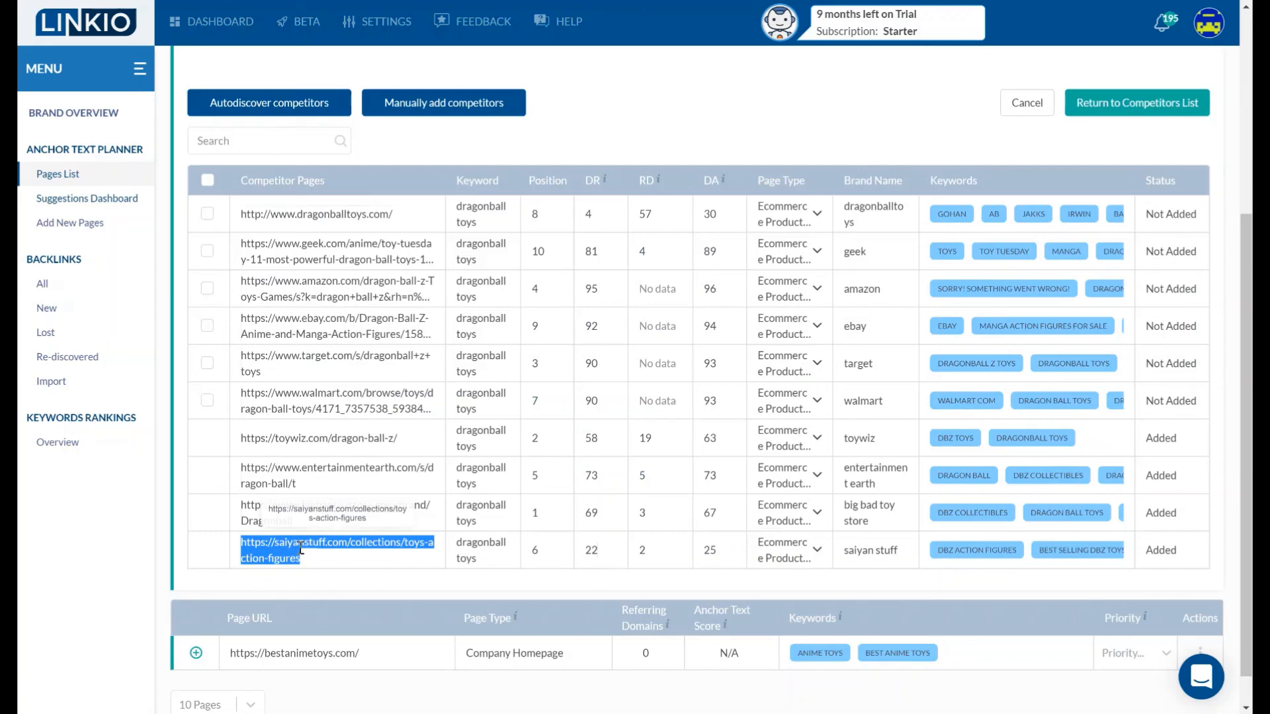
left_click(346, 586)
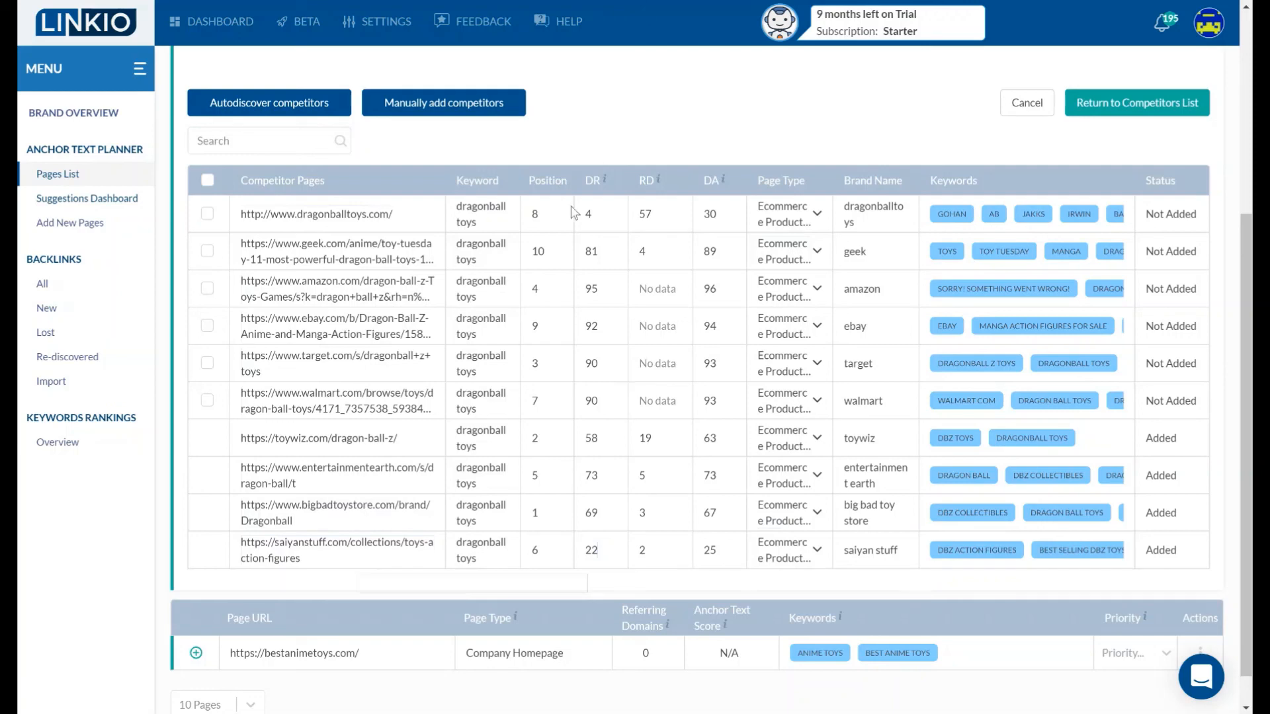
double_click(588, 219)
scroll(600, 139, "up", 3)
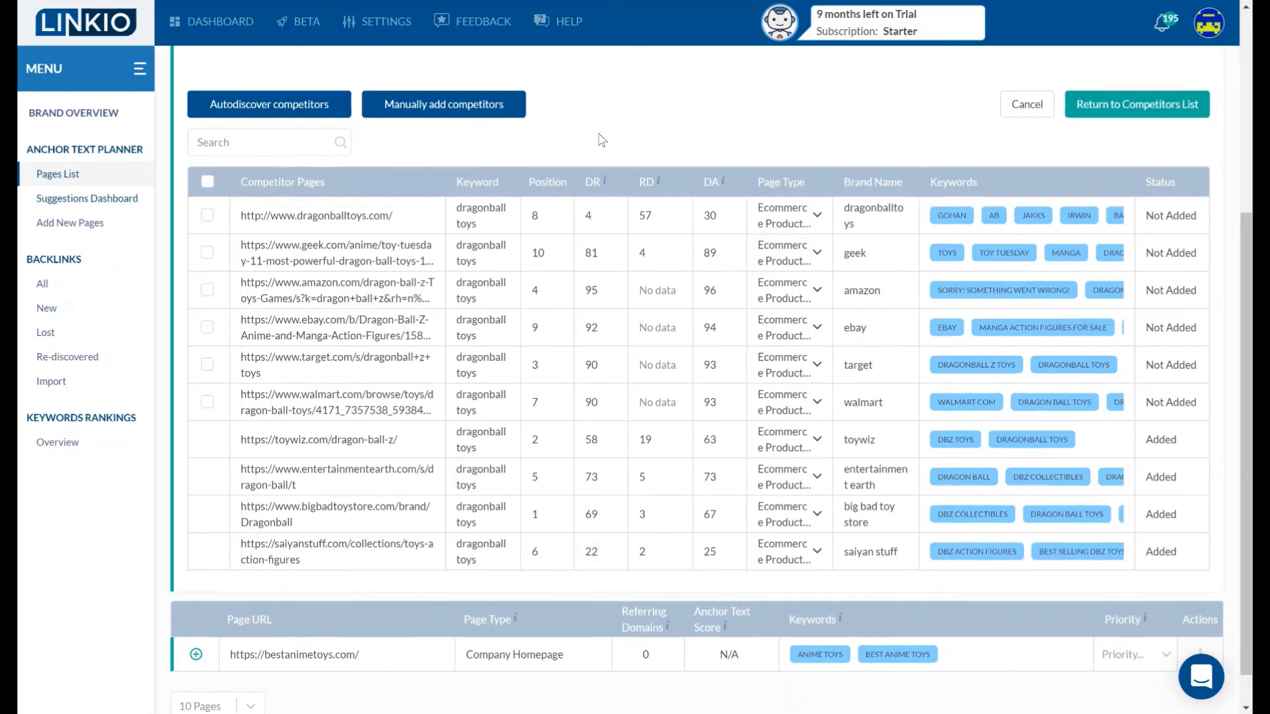